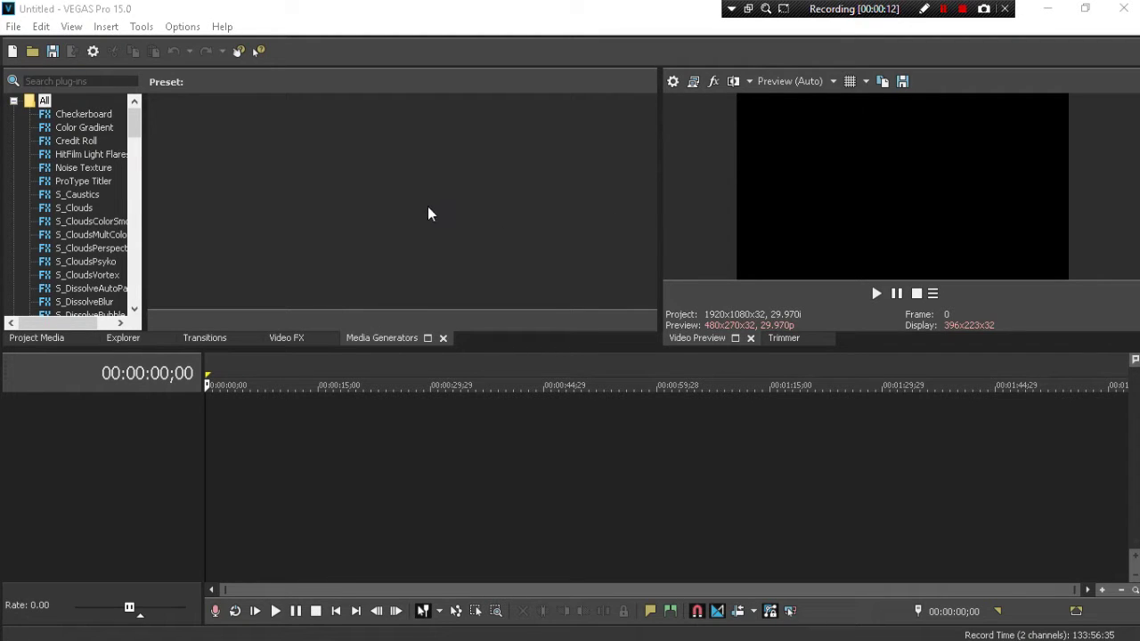
Bring up File Explorer over the empty VEGAS Pro project with Win+E
key(super+e)
Maximize File Explorer, open drive HDD (E:) and enter its Documents folder
click(387, 27)
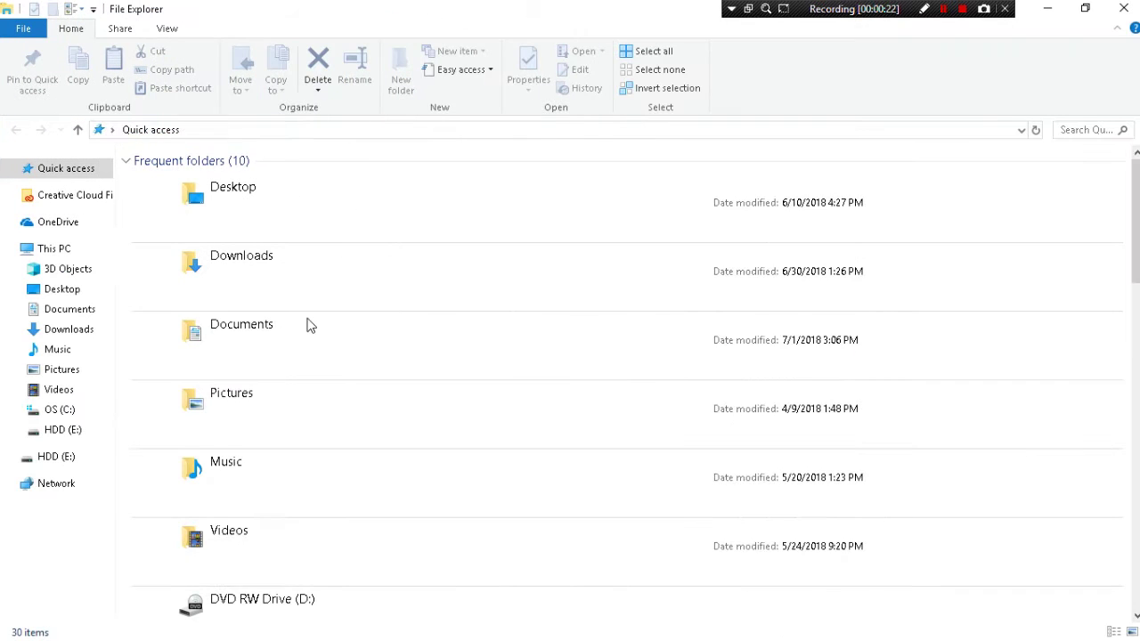
scroll(364, 377, down, 3)
scroll(364, 377, down, 1)
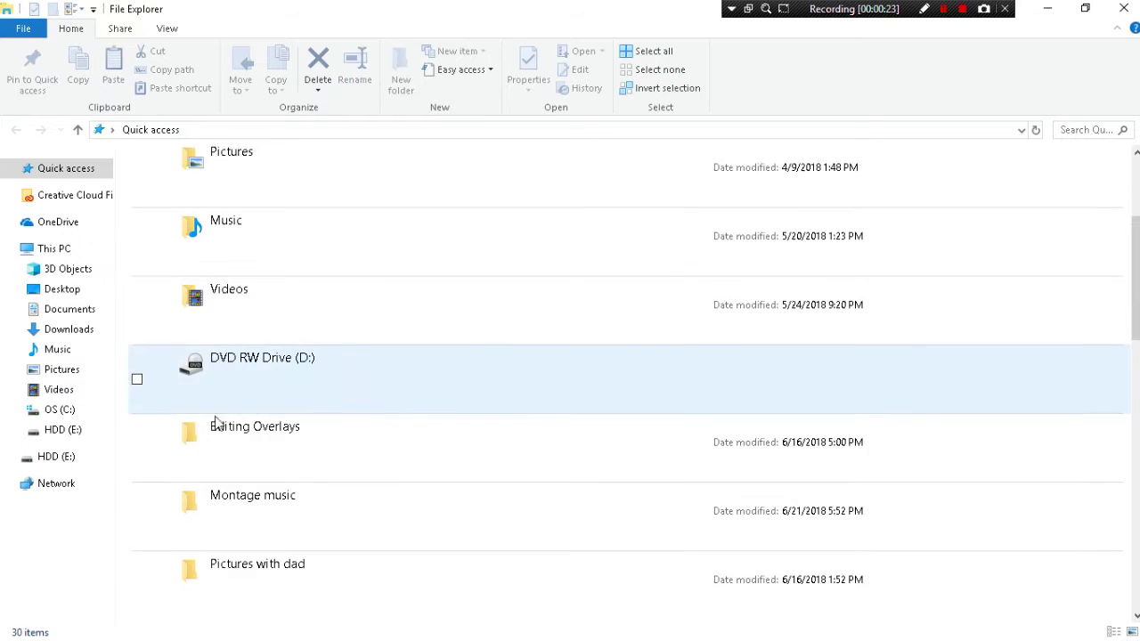
scroll(301, 426, down, 3)
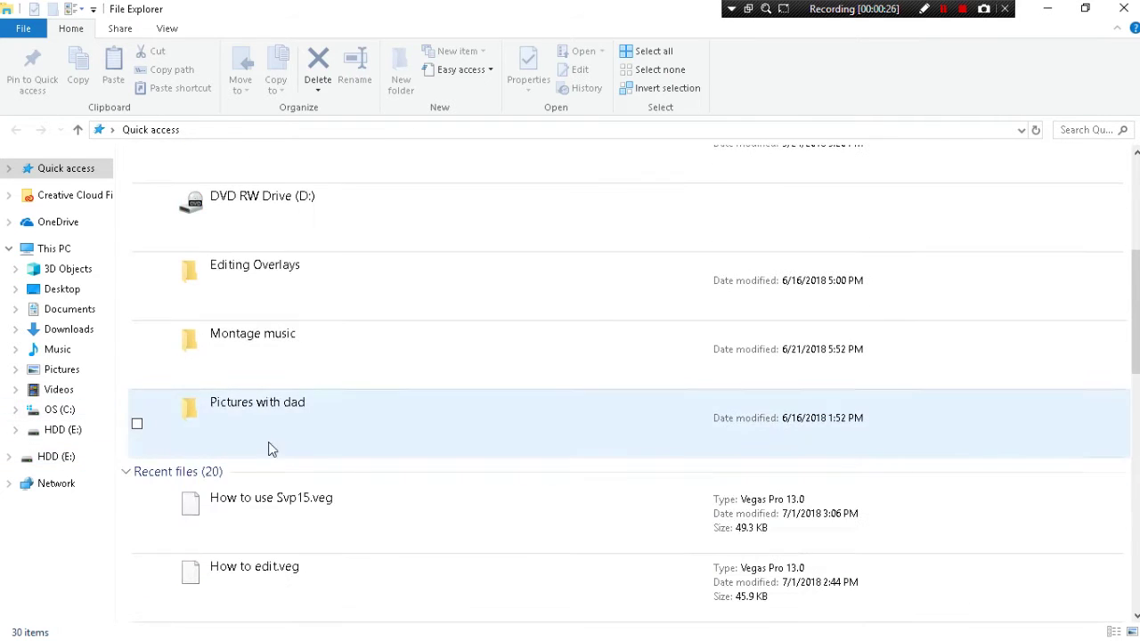
click(64, 432)
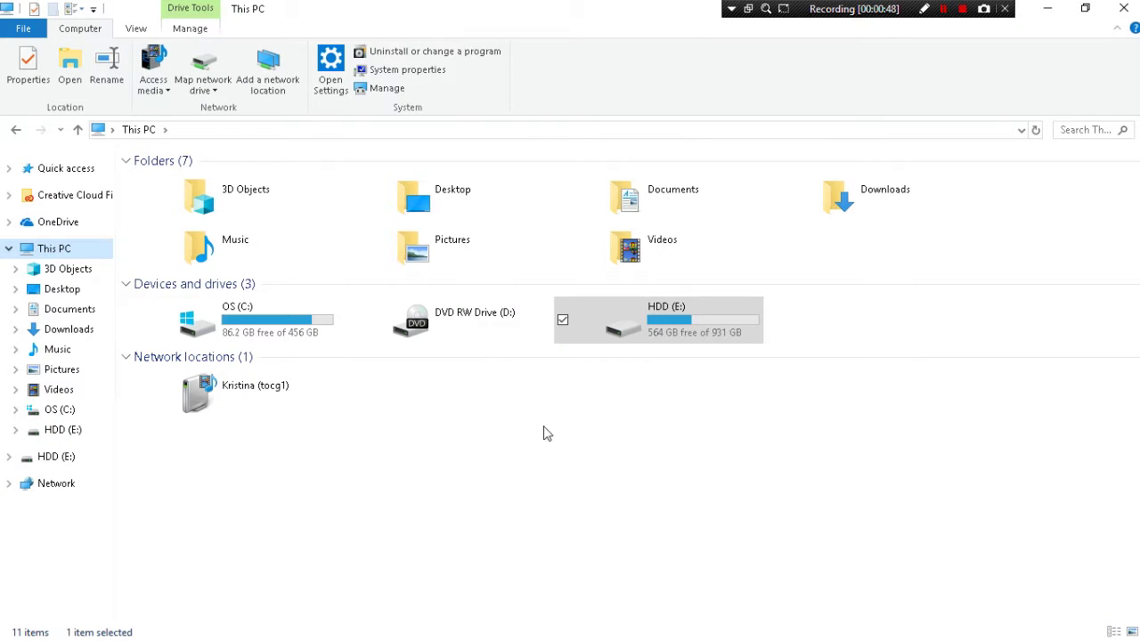
click(639, 324)
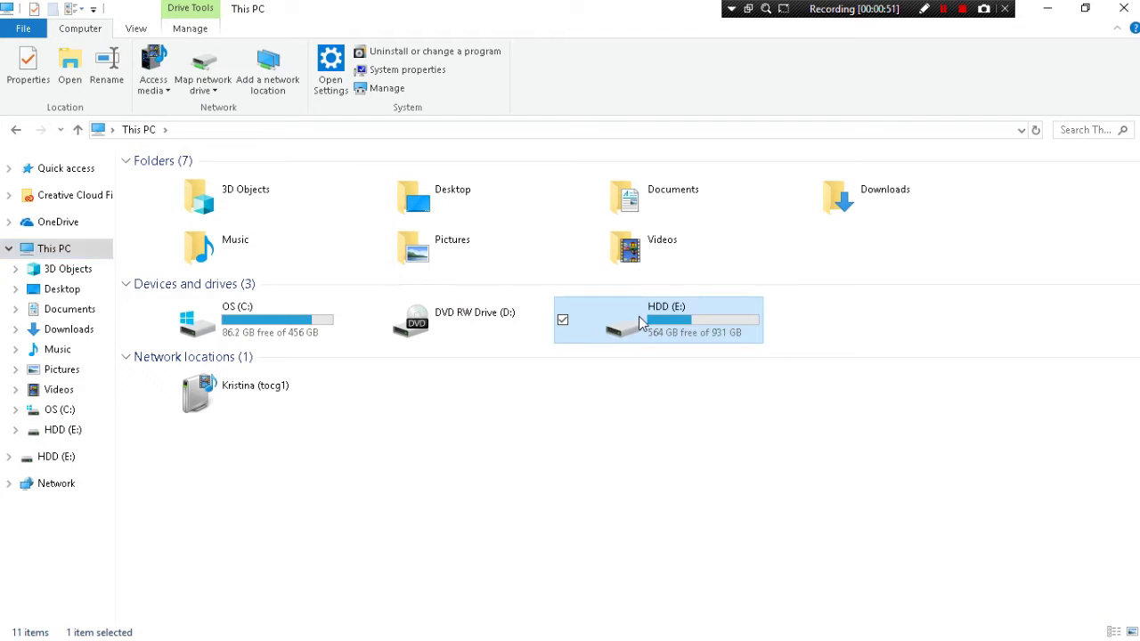
key(Return)
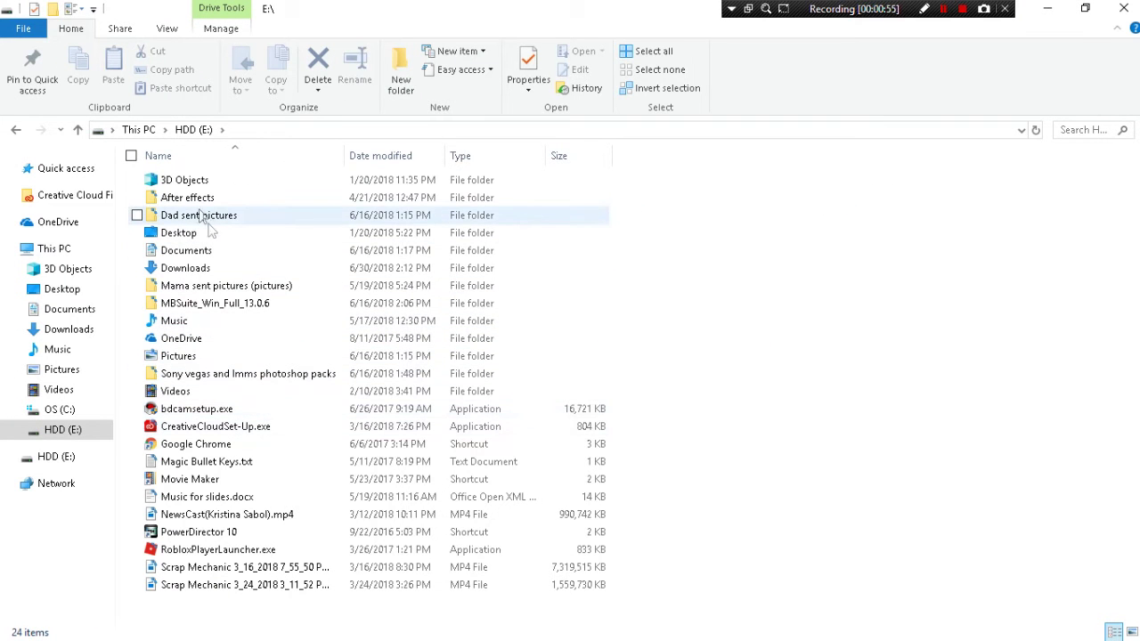
double_click(194, 252)
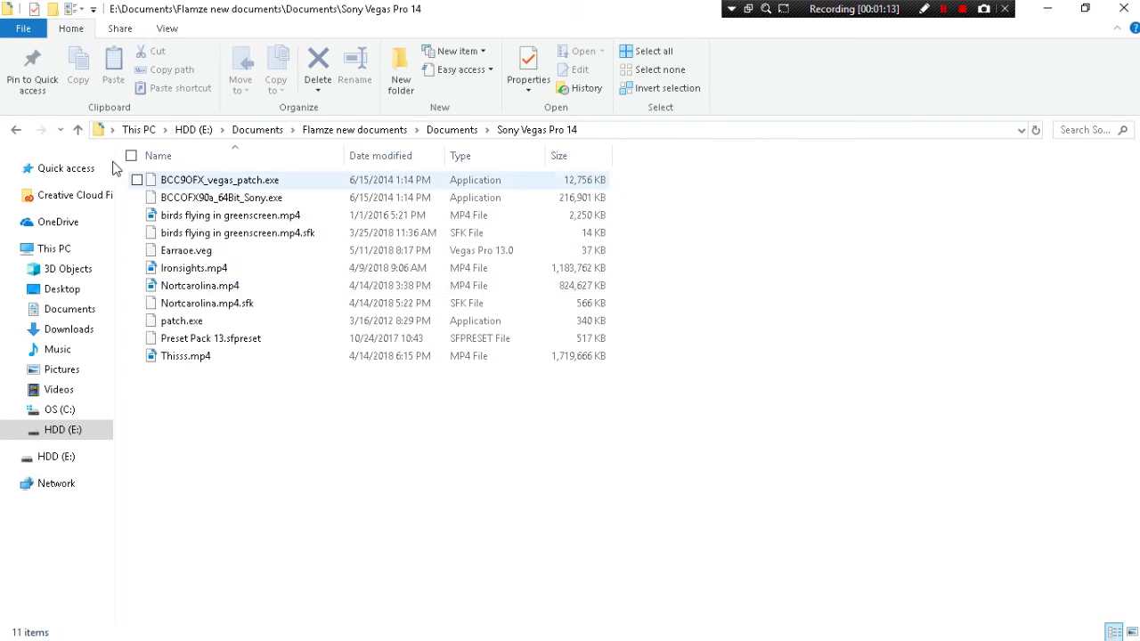
Go back to the root of E: and open Downloads > Montage music
click(15, 131)
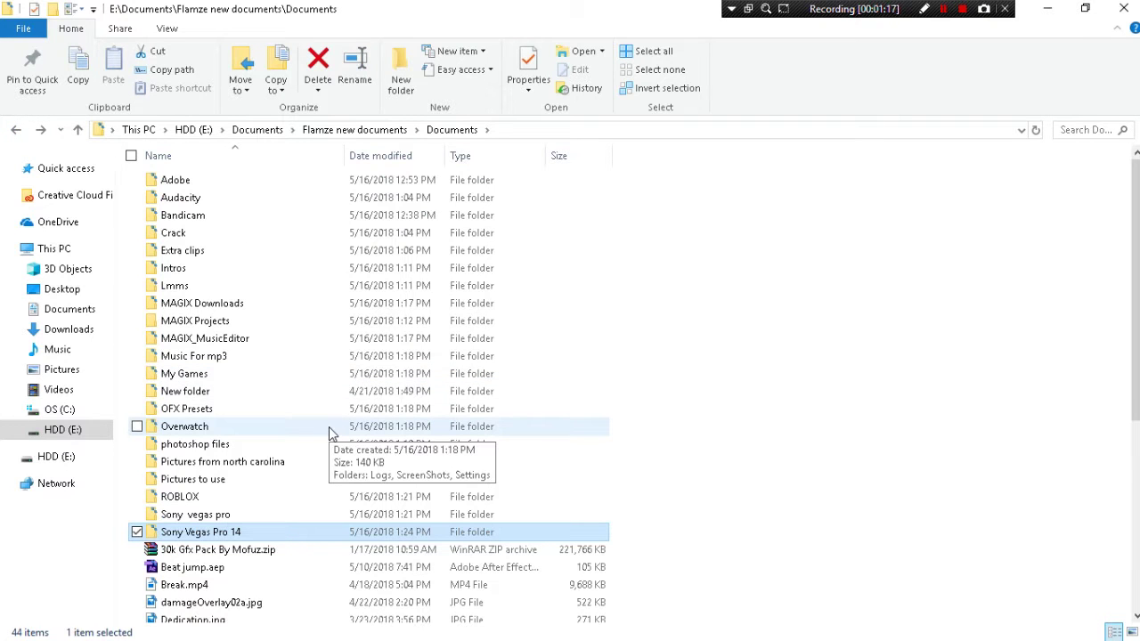
scroll(285, 486, down, 1)
scroll(285, 488, down, 2)
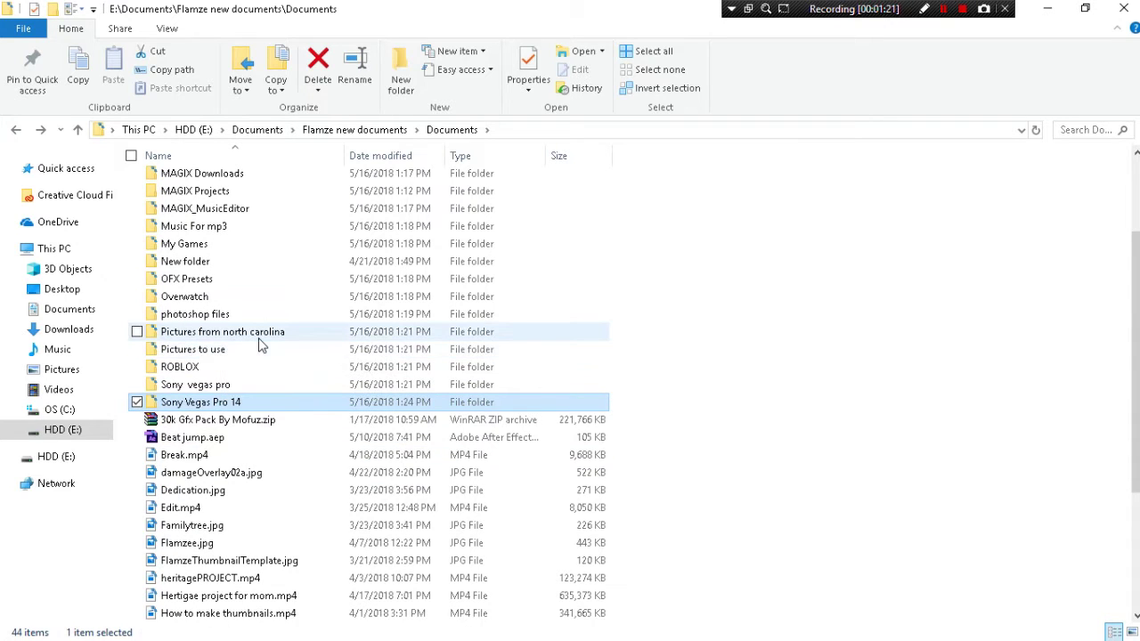
click(15, 132)
click(15, 131)
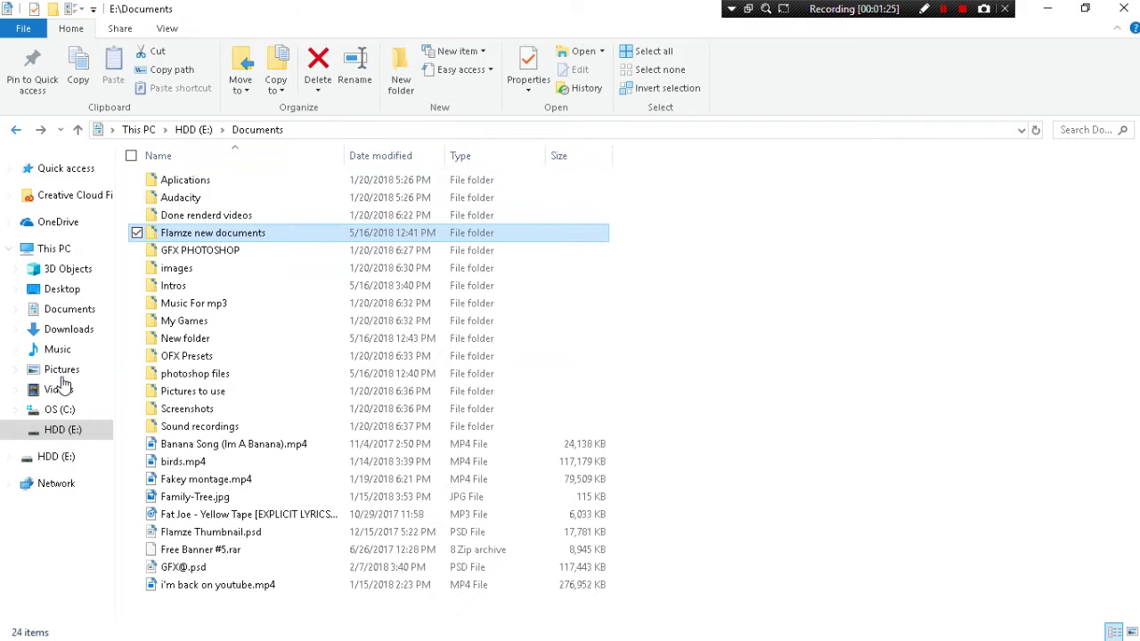
click(15, 131)
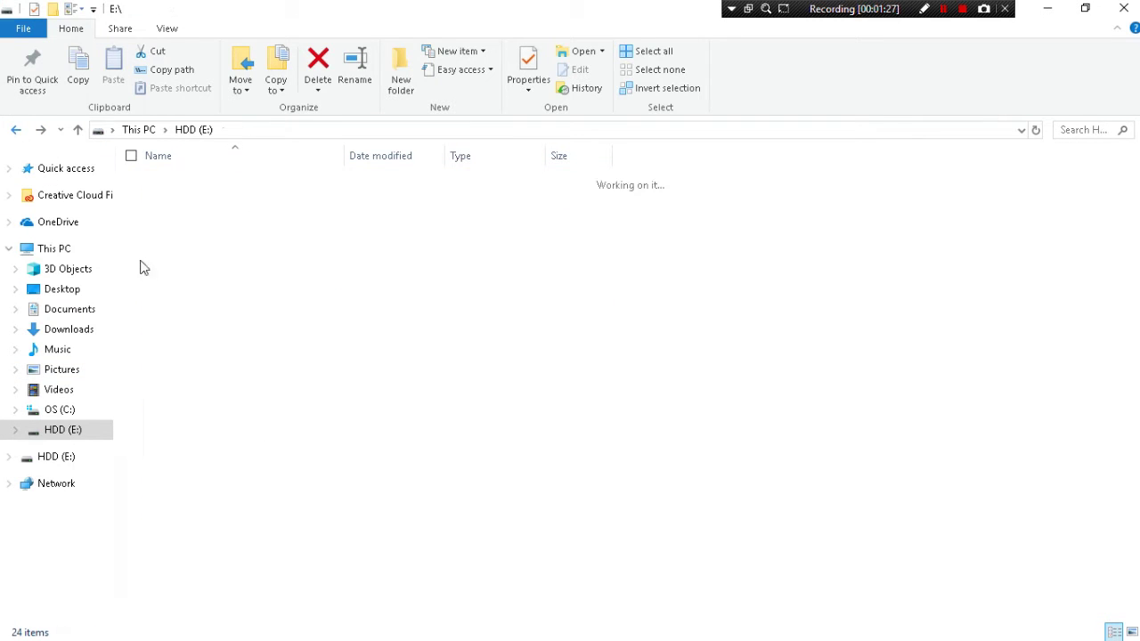
double_click(209, 269)
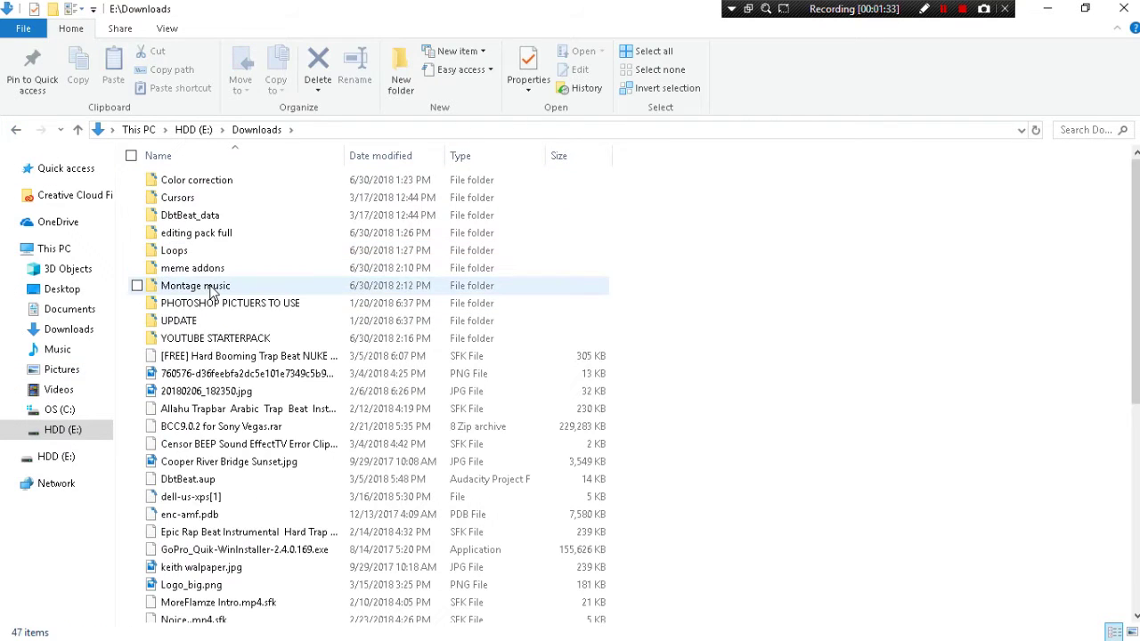
click(211, 287)
double_click(211, 289)
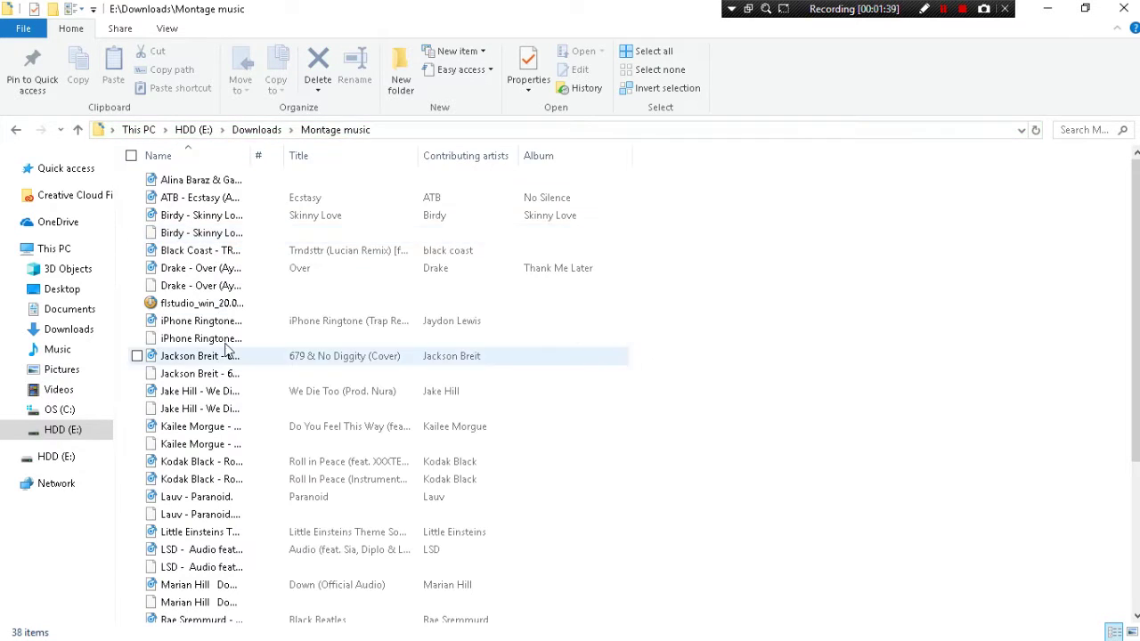
scroll(239, 310, down, 4)
Drop the Little Einsteins Theme Song Remix onto the timeline at 00:00:00;00 as an audio track
click(227, 311)
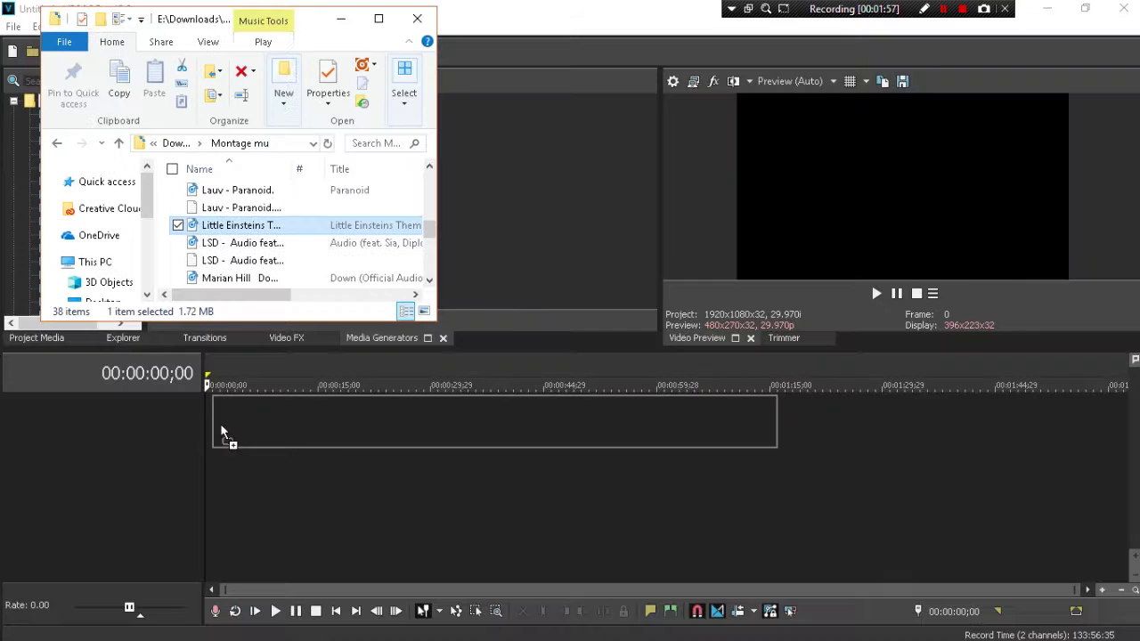
drag(220, 425, 328, 180)
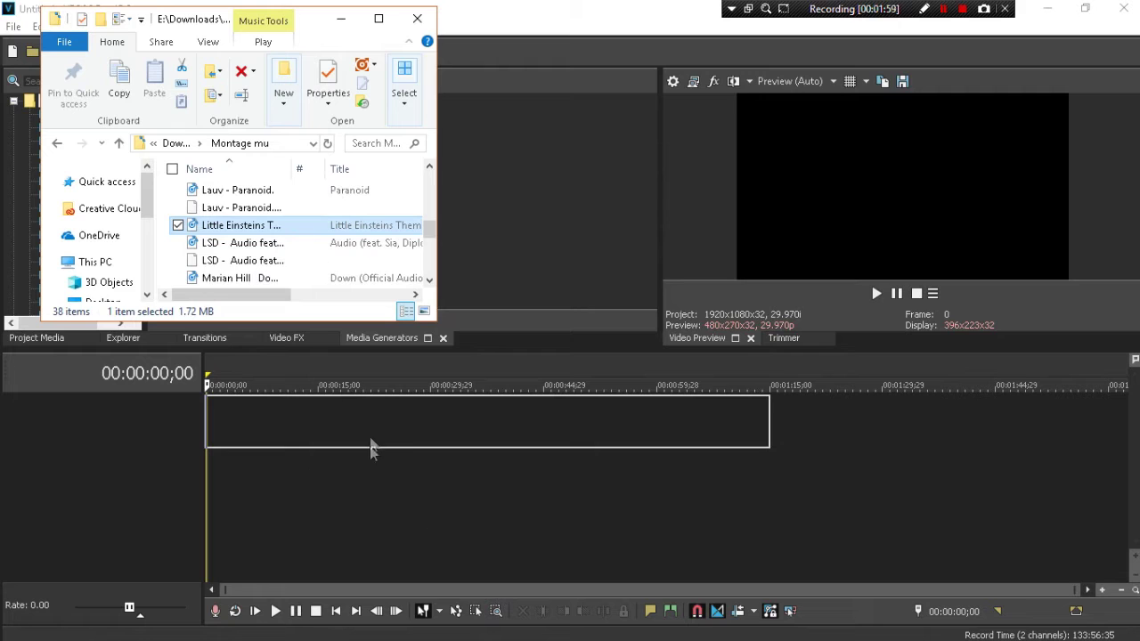
drag(372, 450, 363, 433)
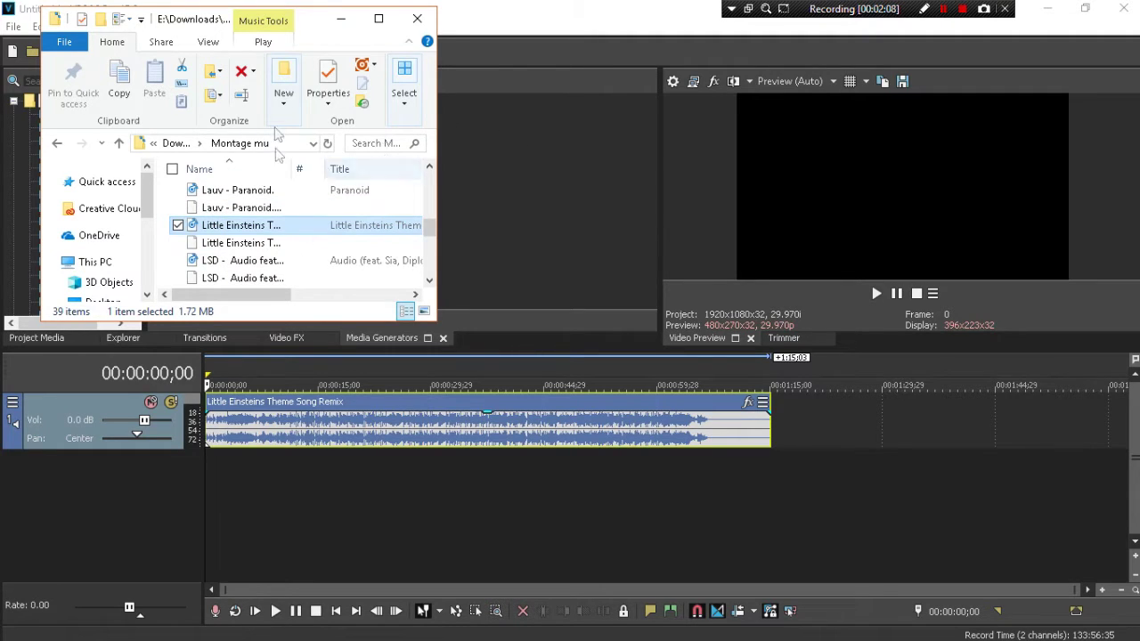
drag(313, 27, 555, 22)
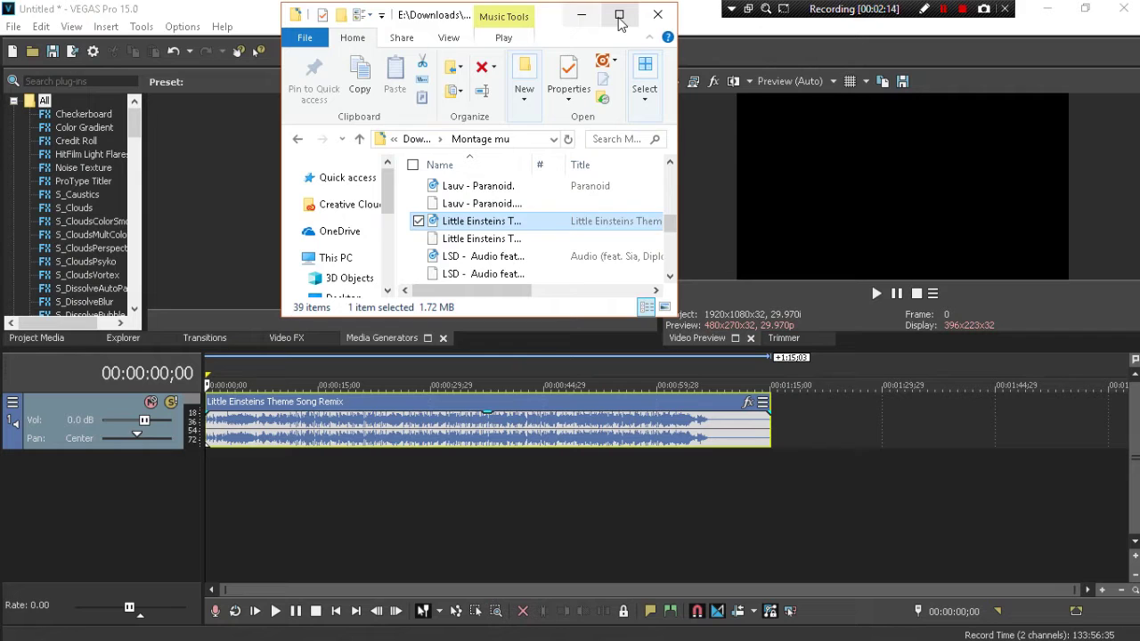
scroll(105, 191, down, 5)
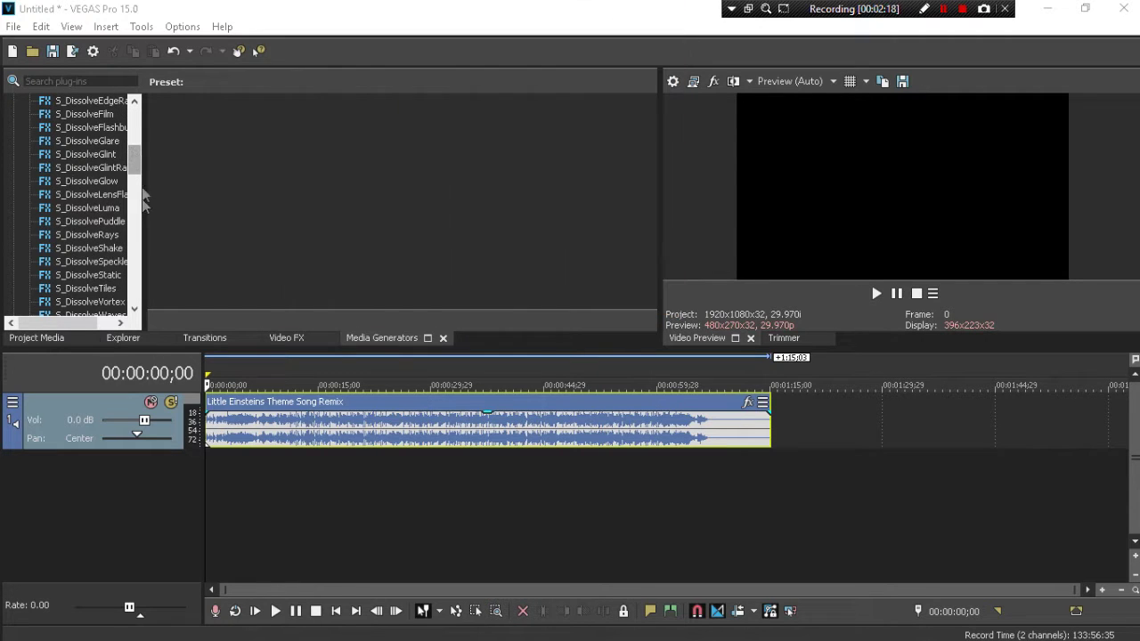
In the Video FX list, expand RG Magic Bullet and select the Looks effect
scroll(141, 190, down, 10)
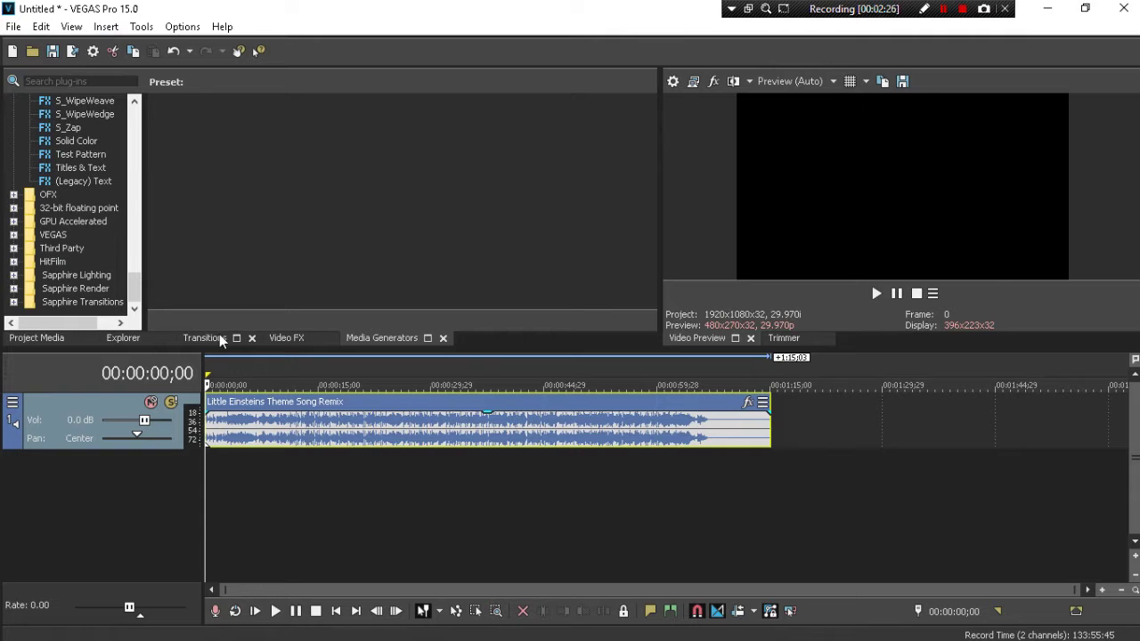
click(278, 339)
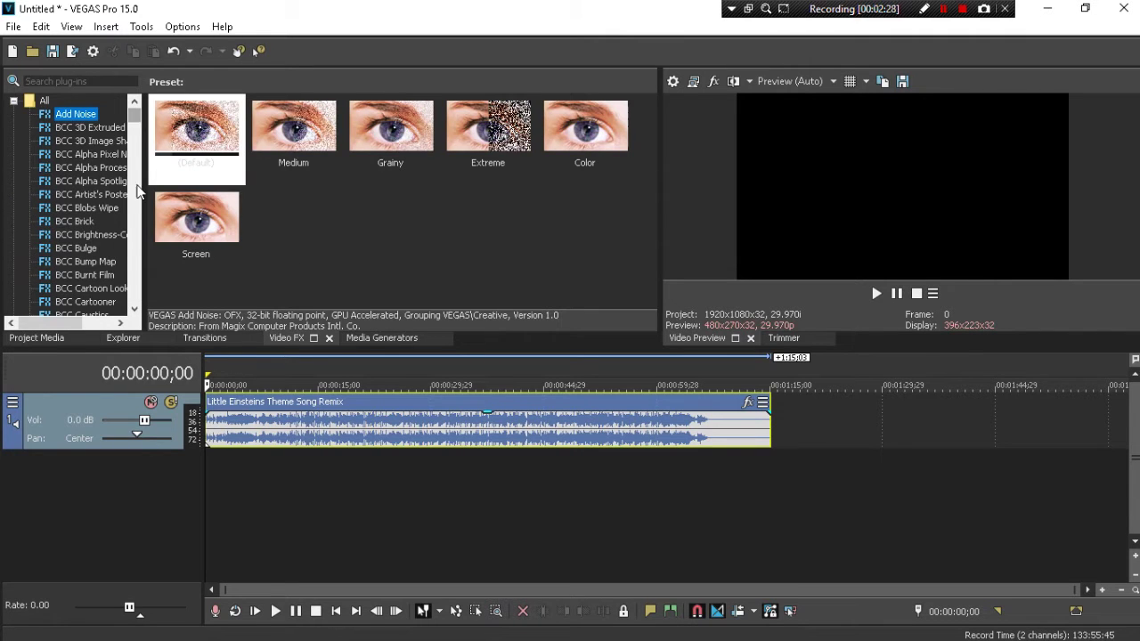
scroll(125, 141, down, 15)
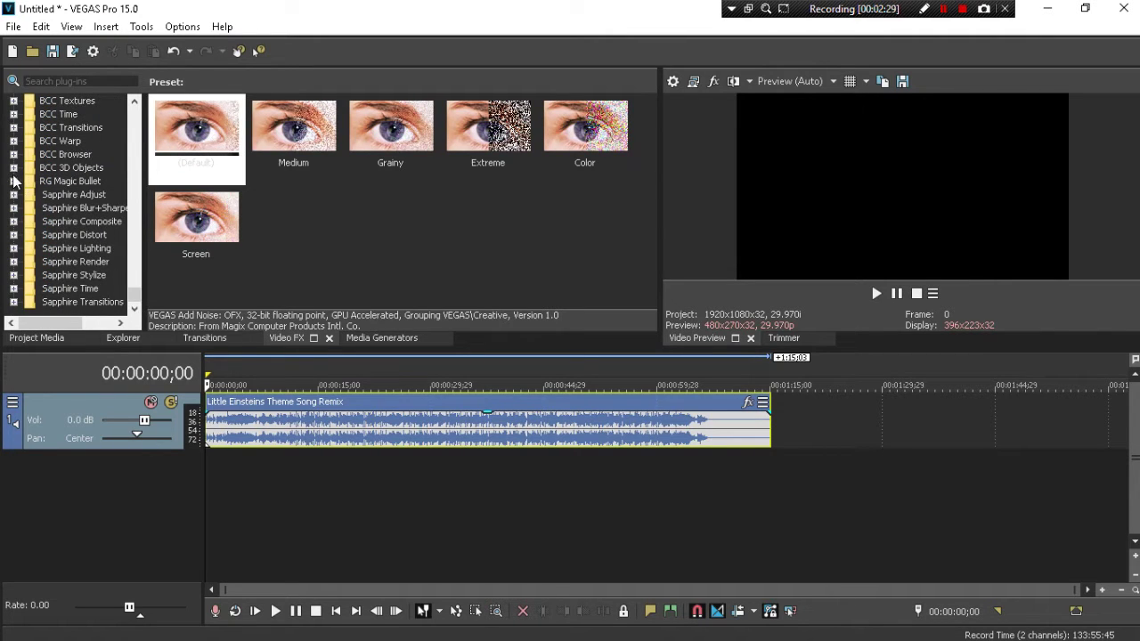
click(22, 182)
click(62, 222)
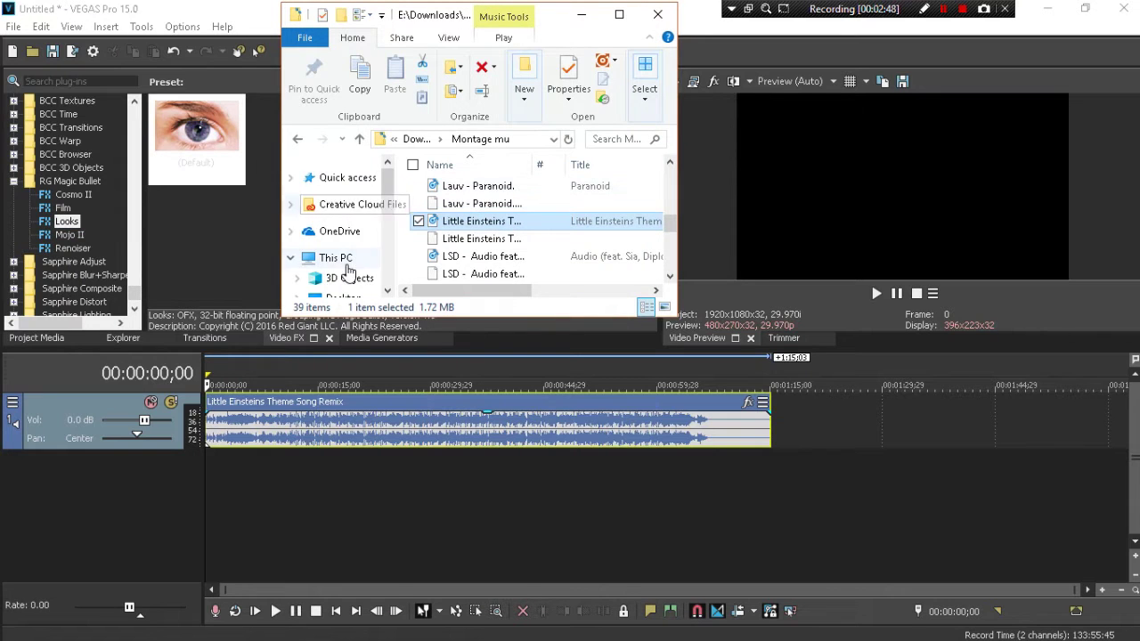
scroll(349, 232, down, 3)
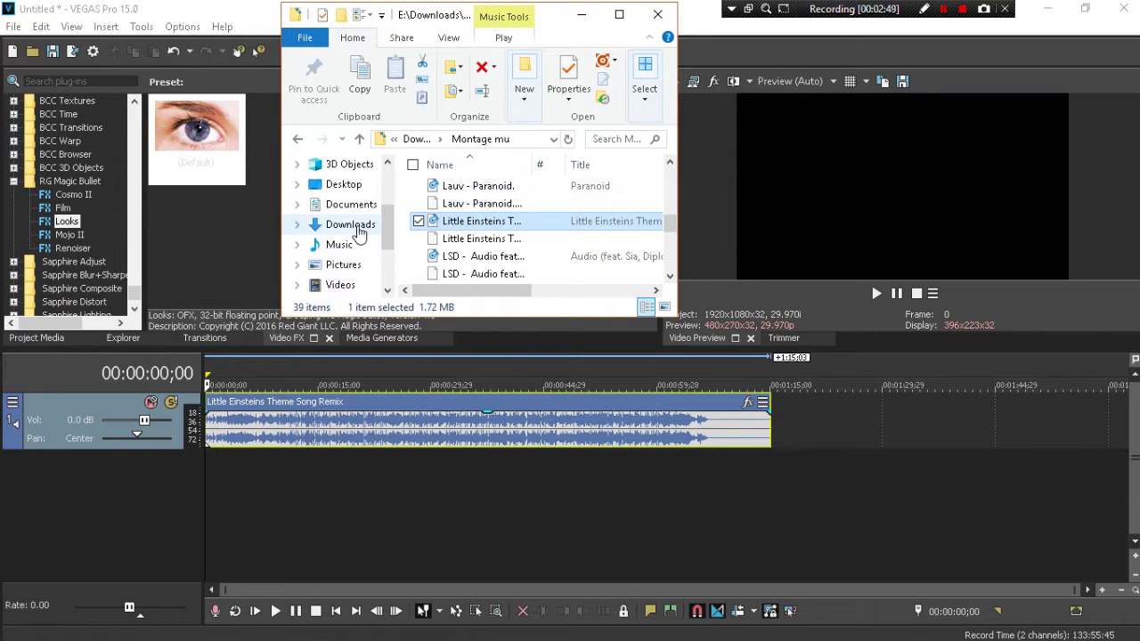
Select ZKP Roblox Phantom Forces Live Clips 15.mp4 in Downloads, then restore and reposition Explorer
click(356, 226)
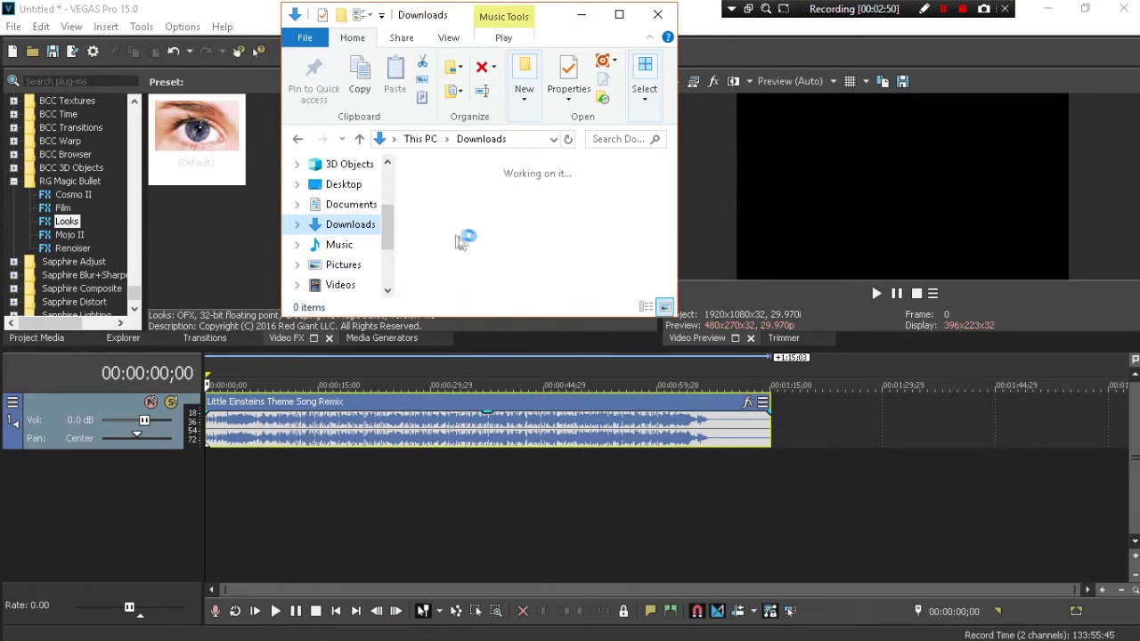
click(615, 25)
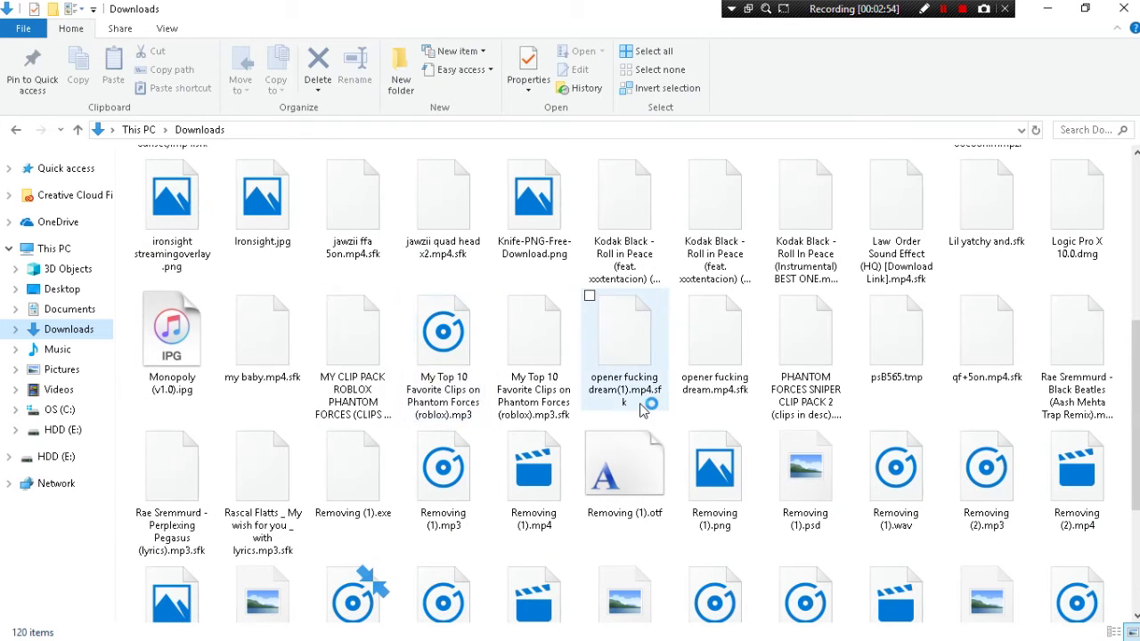
scroll(643, 409, down, 3)
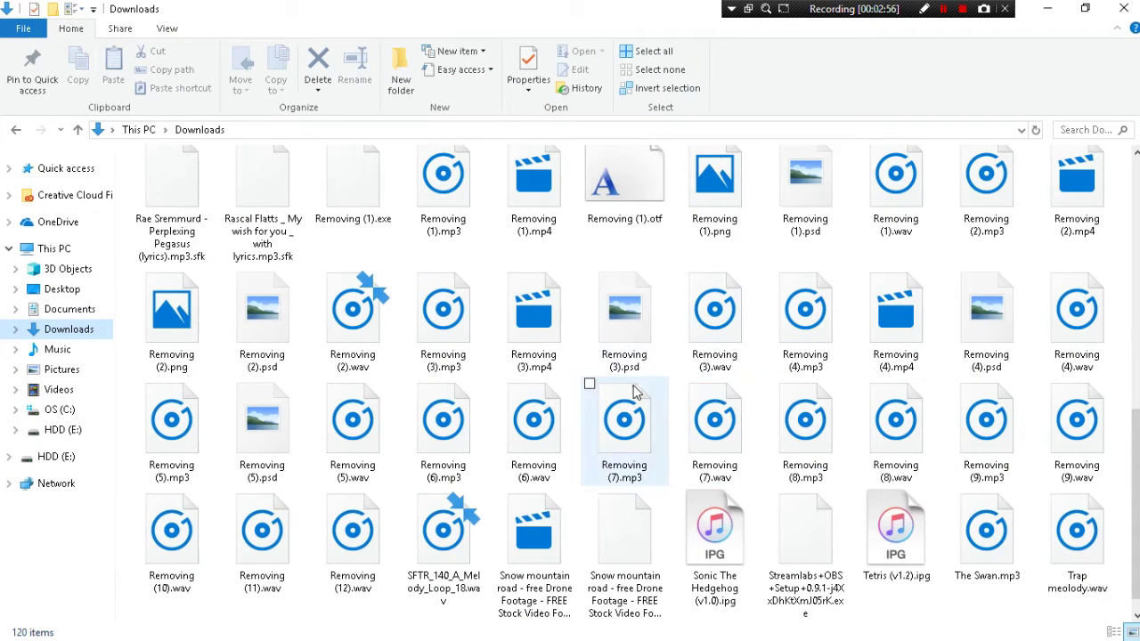
scroll(635, 392, down, 1)
click(895, 538)
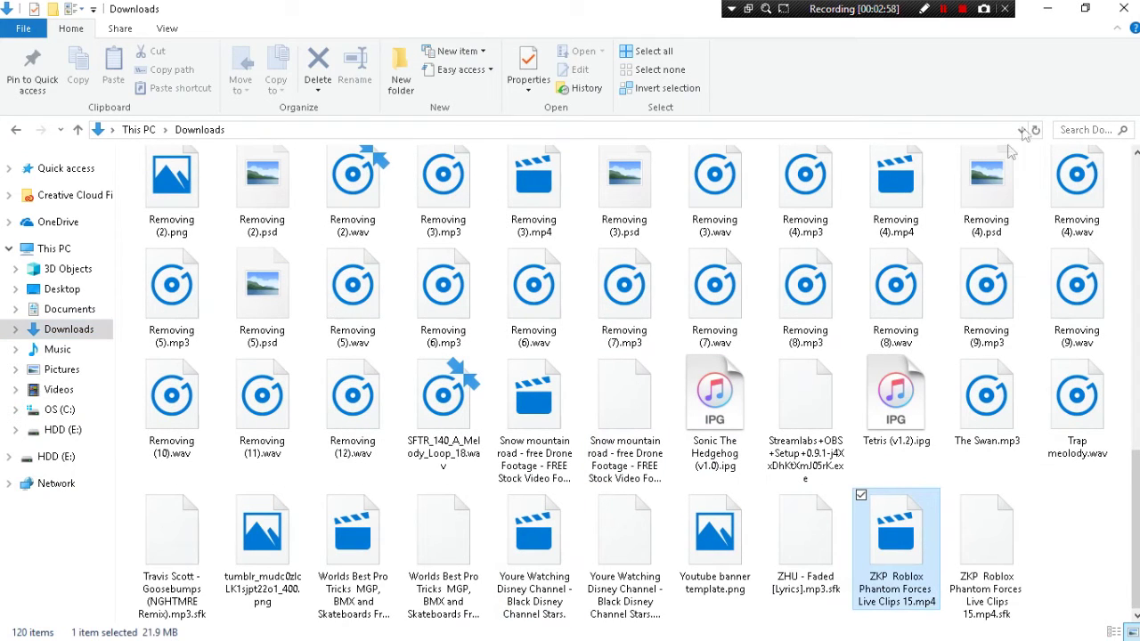
click(1084, 9)
scroll(574, 214, down, 15)
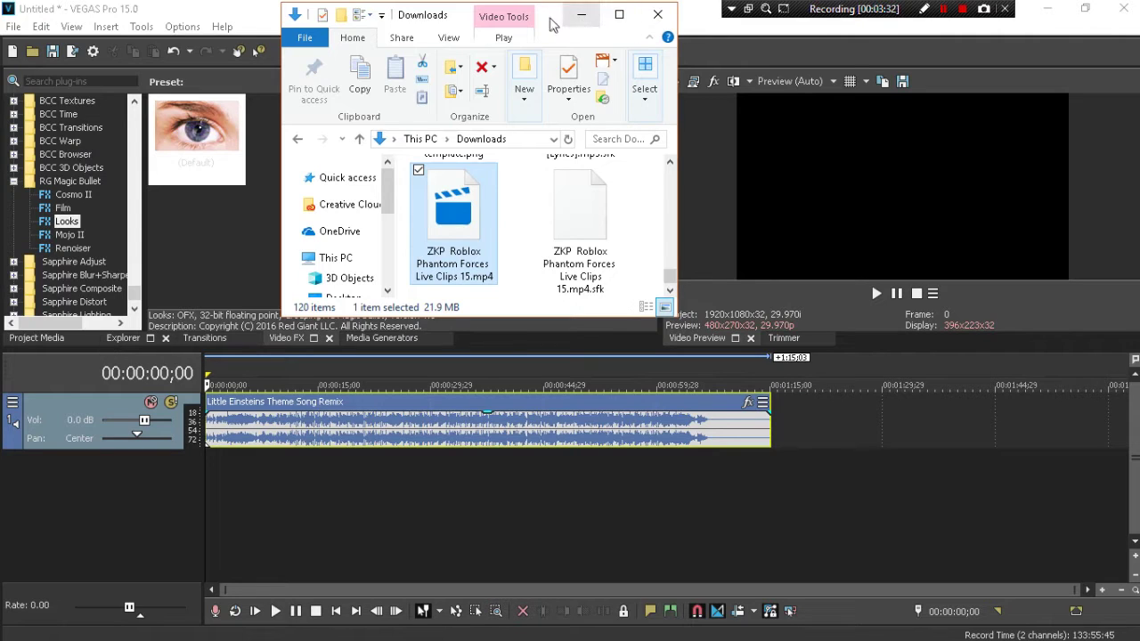
drag(550, 24, 658, 42)
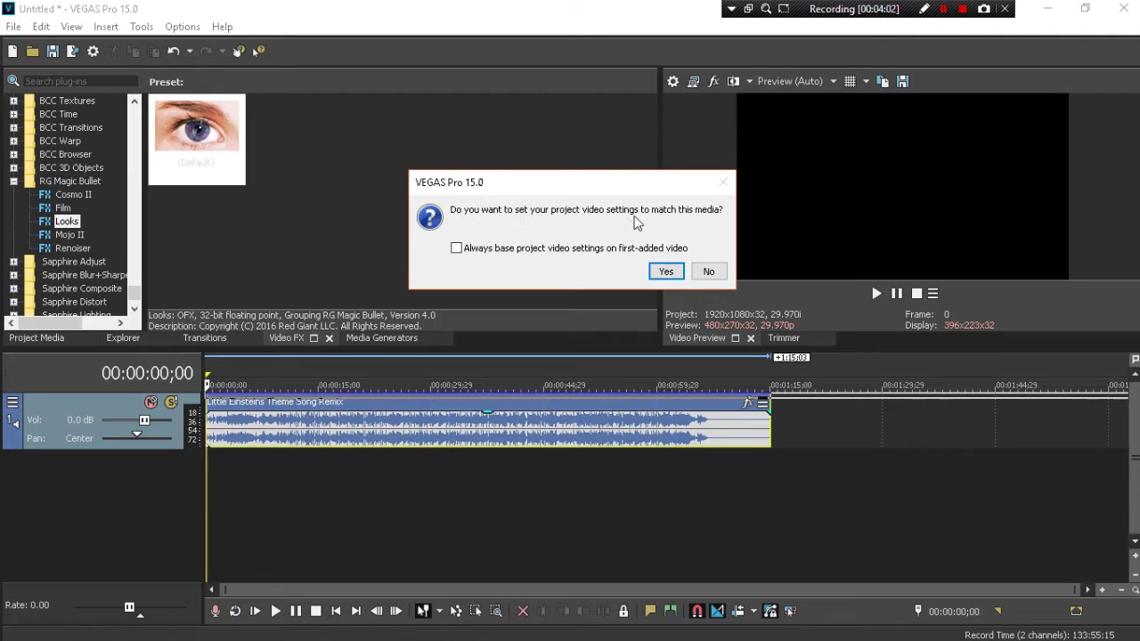
Keep the current project video settings when adding the gameplay clip
click(709, 270)
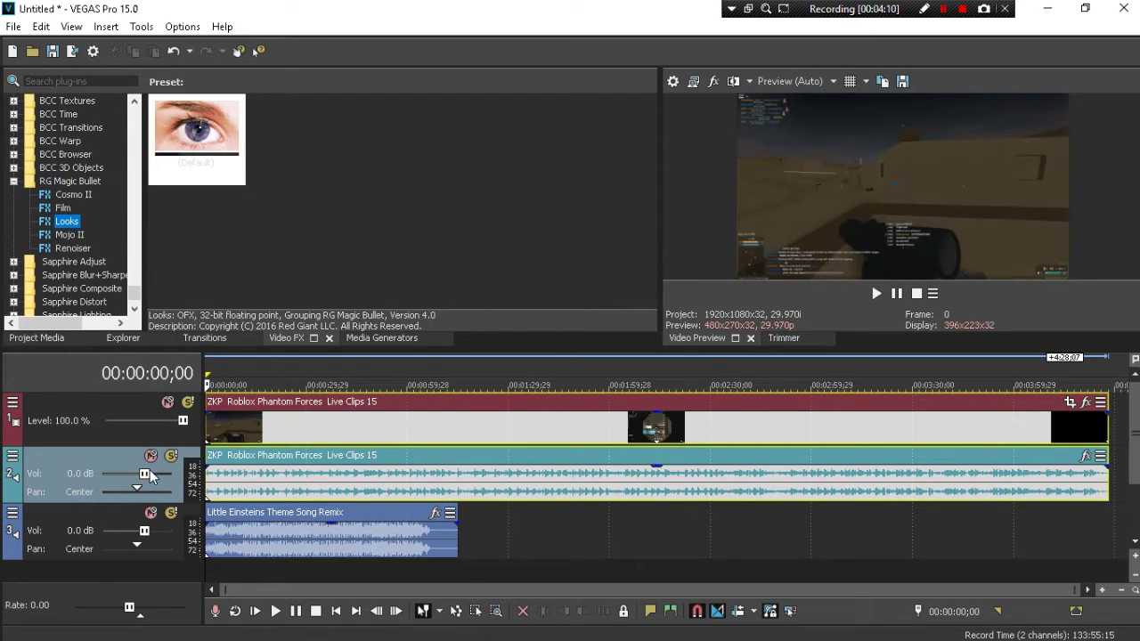
Set the gameplay audio track to -Inf and play the song to find its first beat
drag(144, 473, 101, 473)
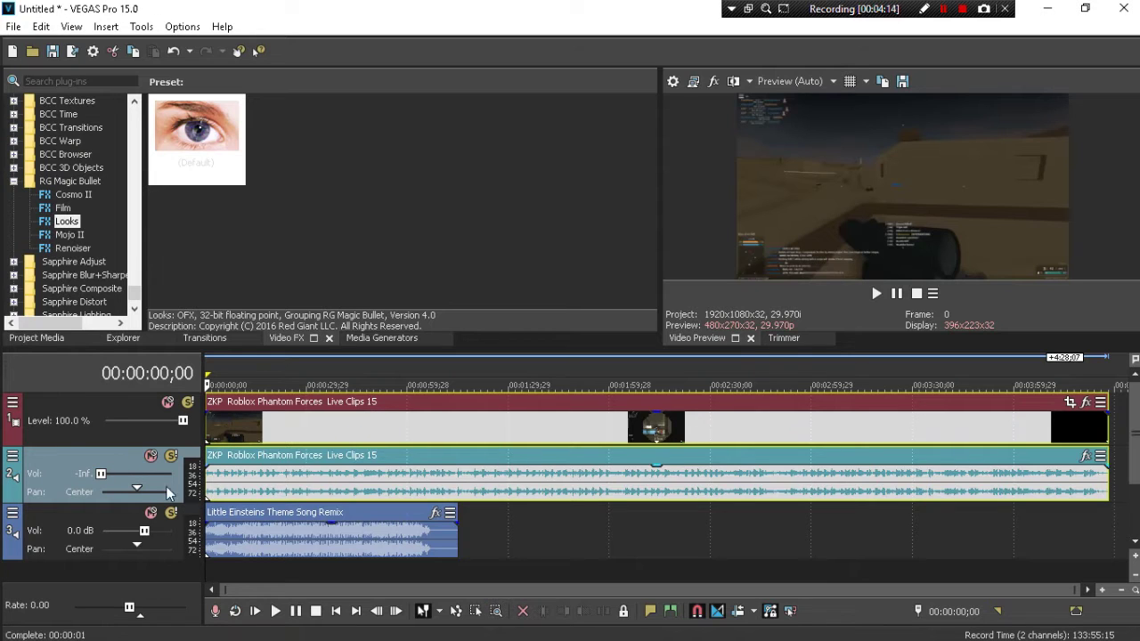
click(283, 548)
scroll(331, 534, up, 5)
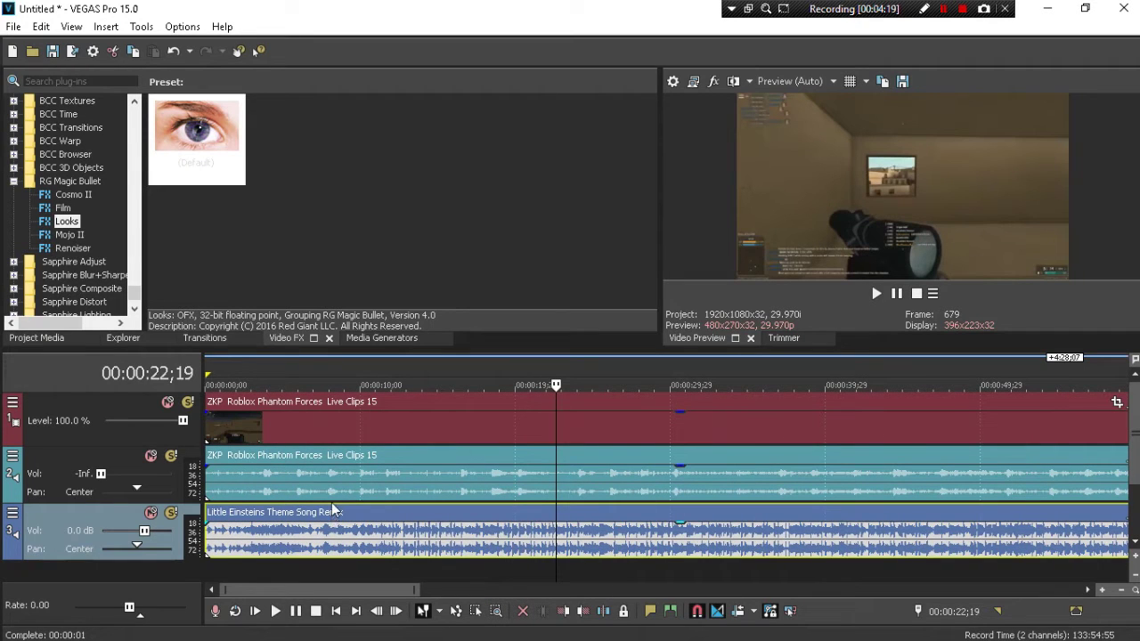
click(216, 547)
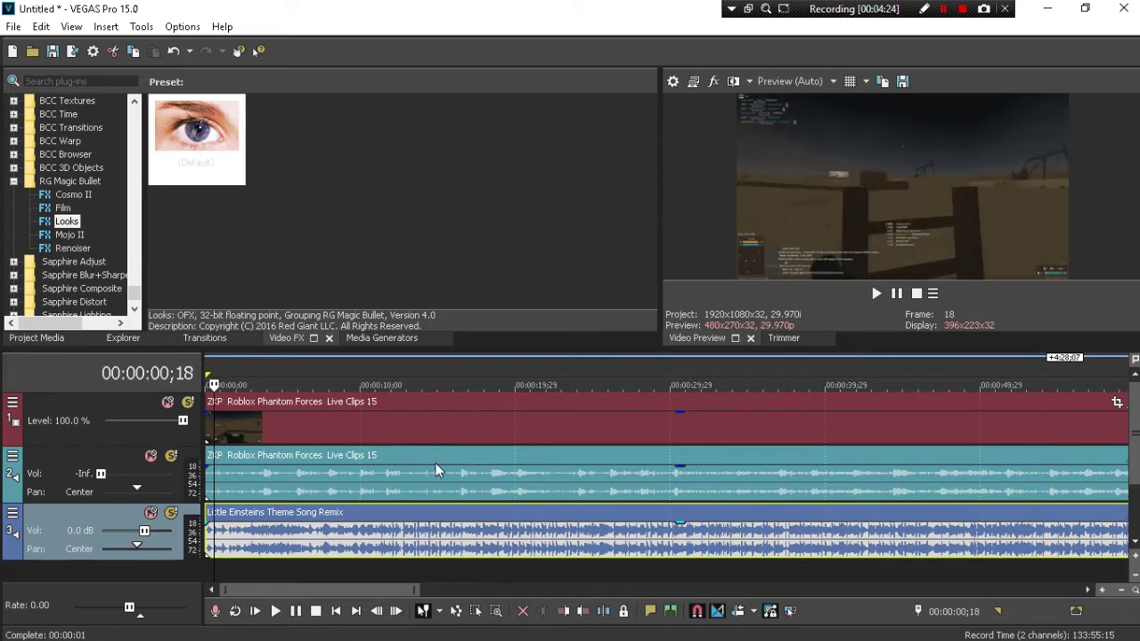
key(space)
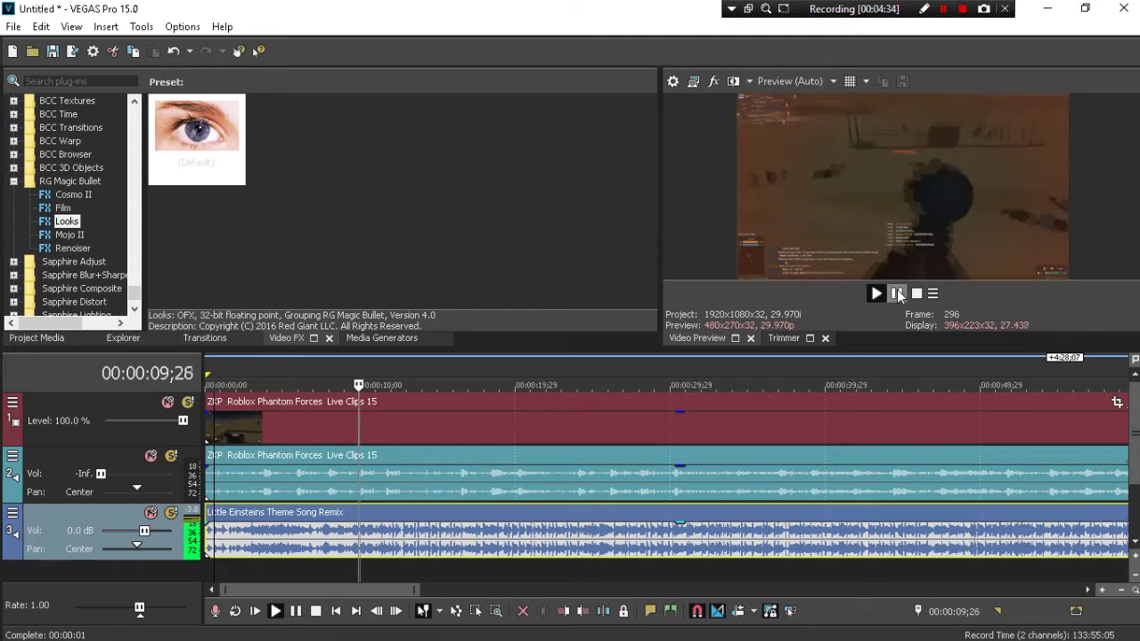
click(897, 294)
Fine-tune the cursor to the first beat at 00:00:11;13 and insert a marker
scroll(454, 527, up, 5)
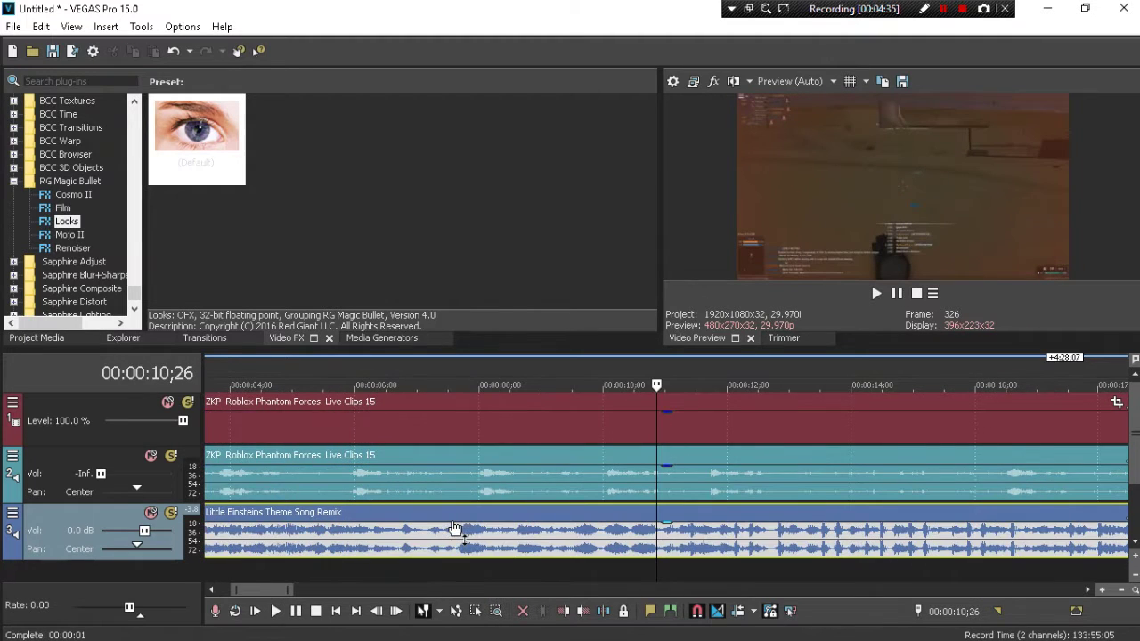
click(690, 540)
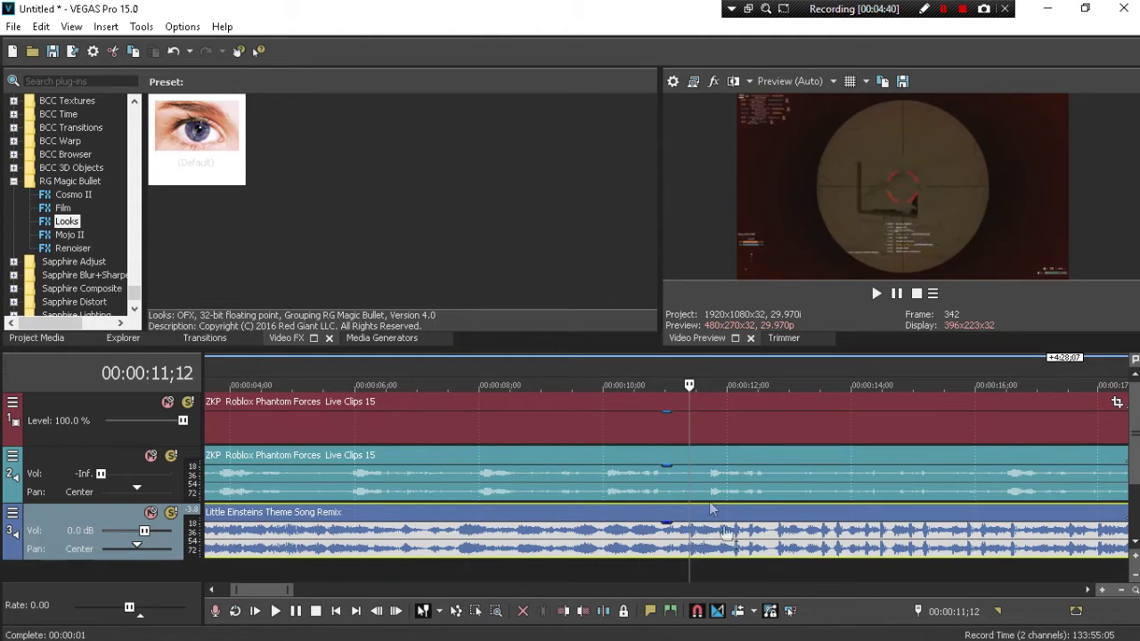
click(695, 558)
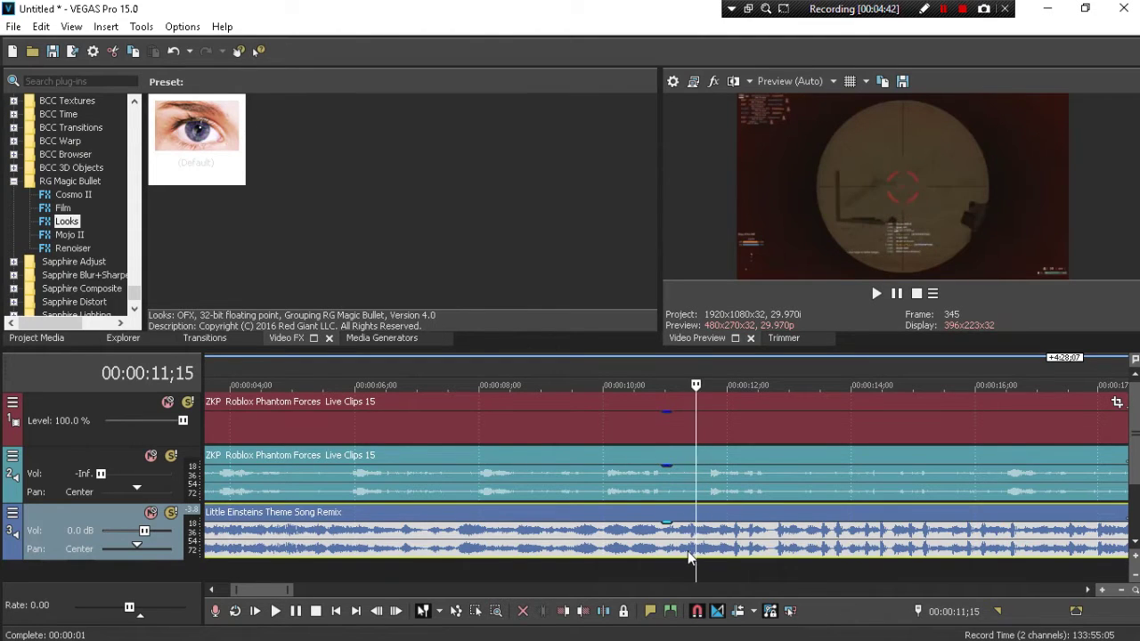
click(687, 553)
key(space)
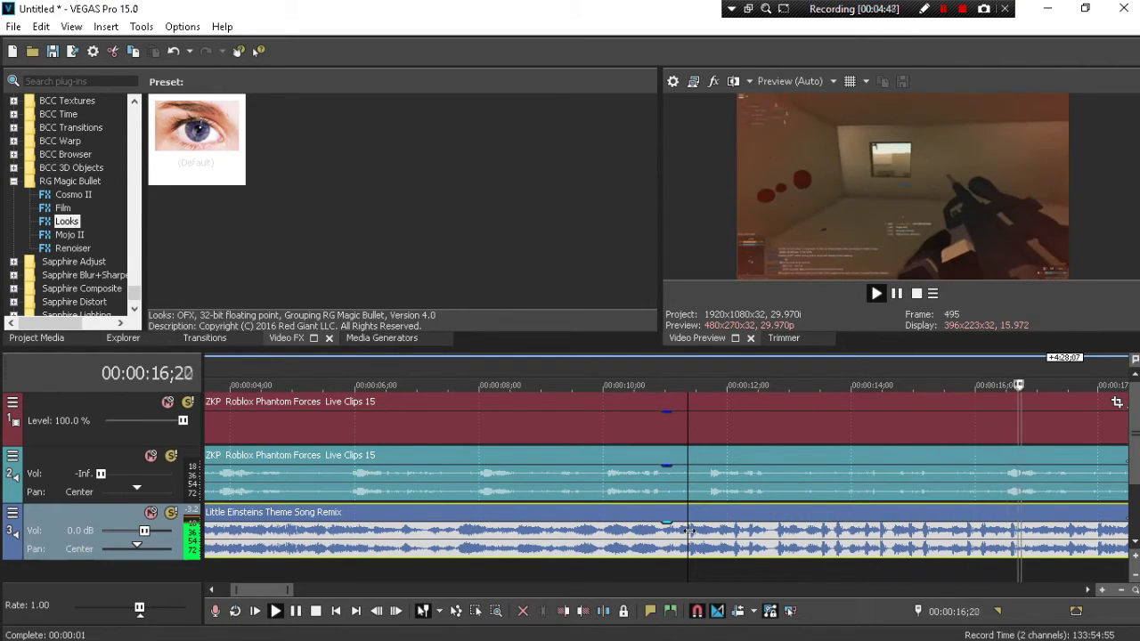
key(space)
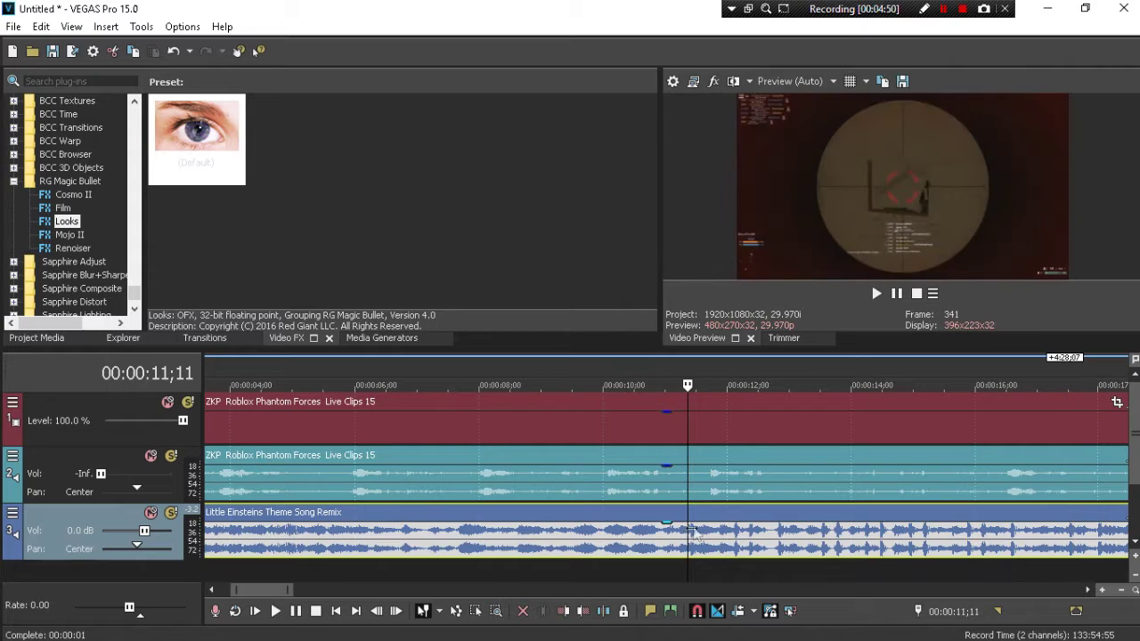
drag(685, 539, 203, 538)
scroll(428, 527, down, 5)
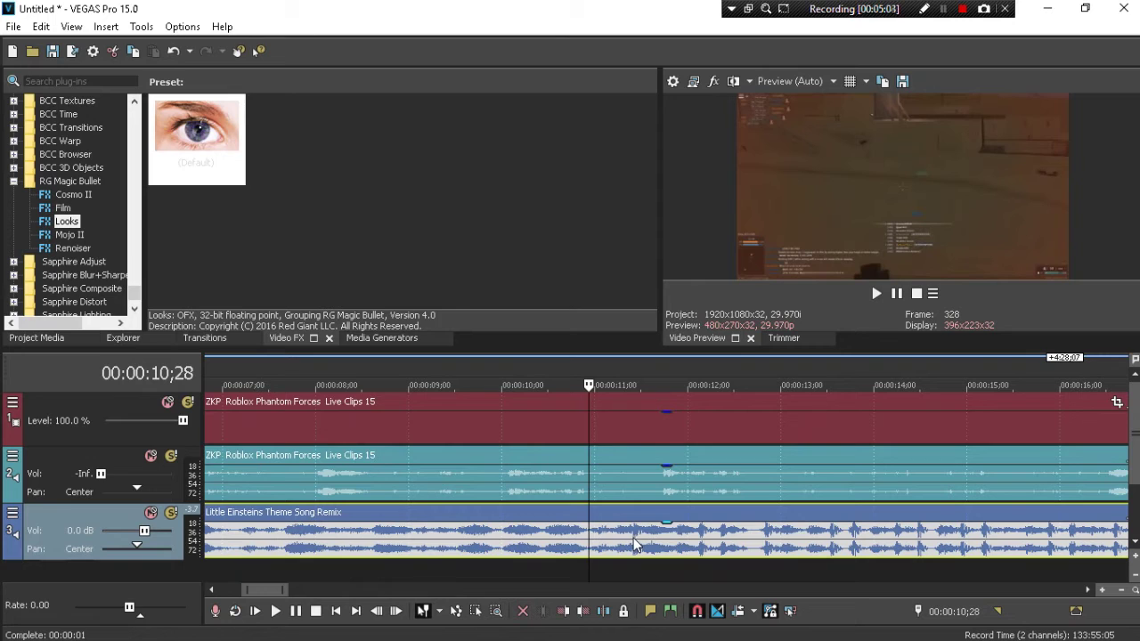
click(634, 538)
key(space)
key(space)
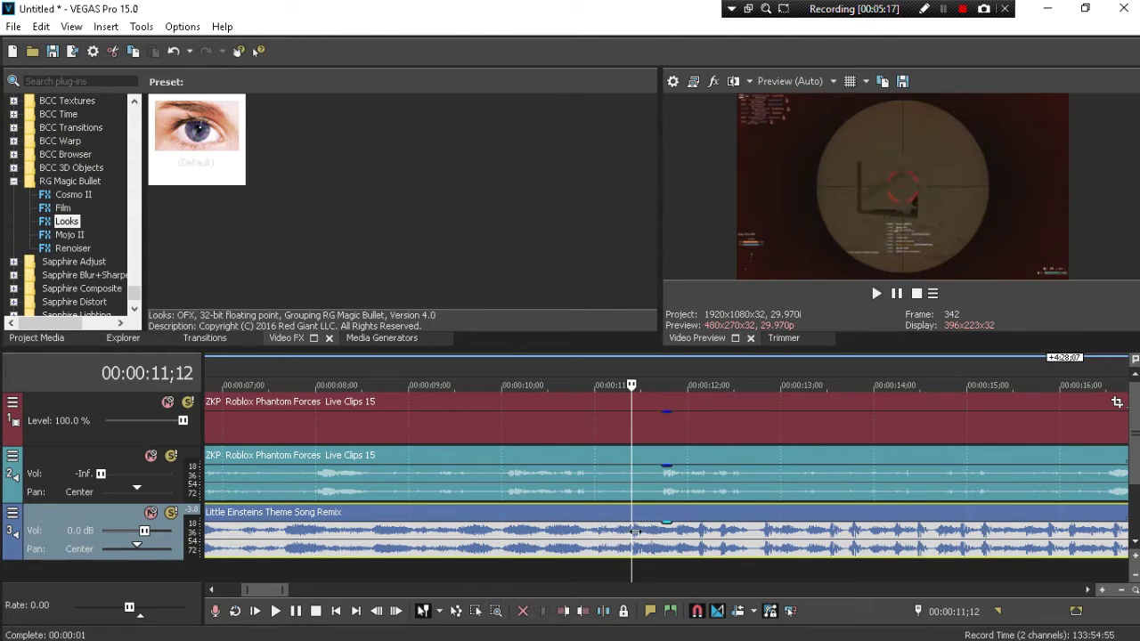
drag(633, 532, 638, 532)
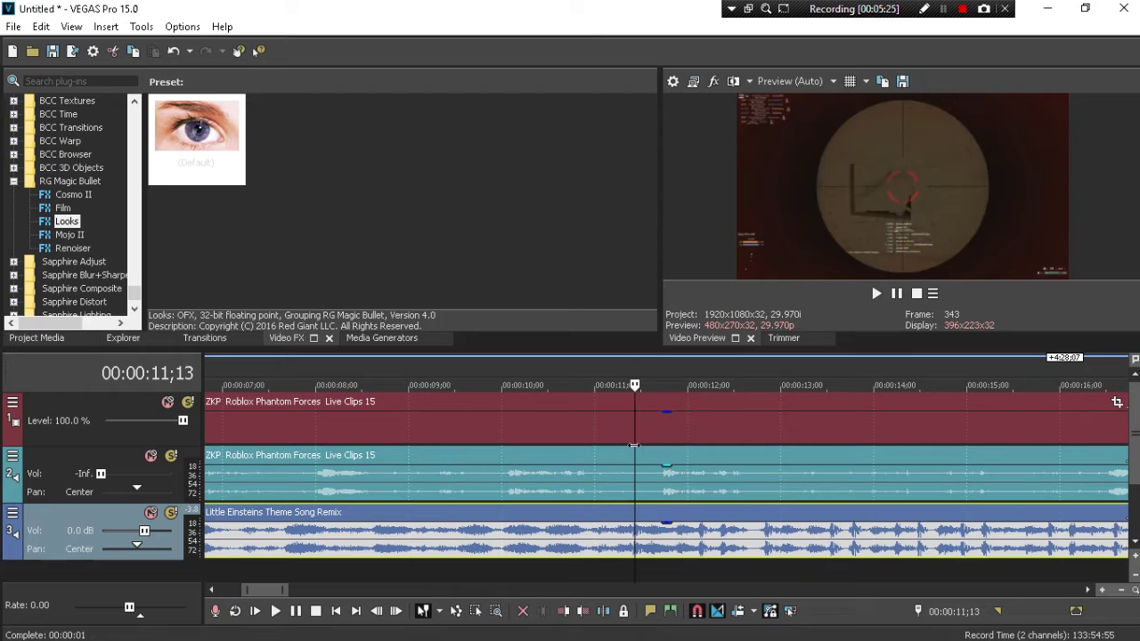
key(m)
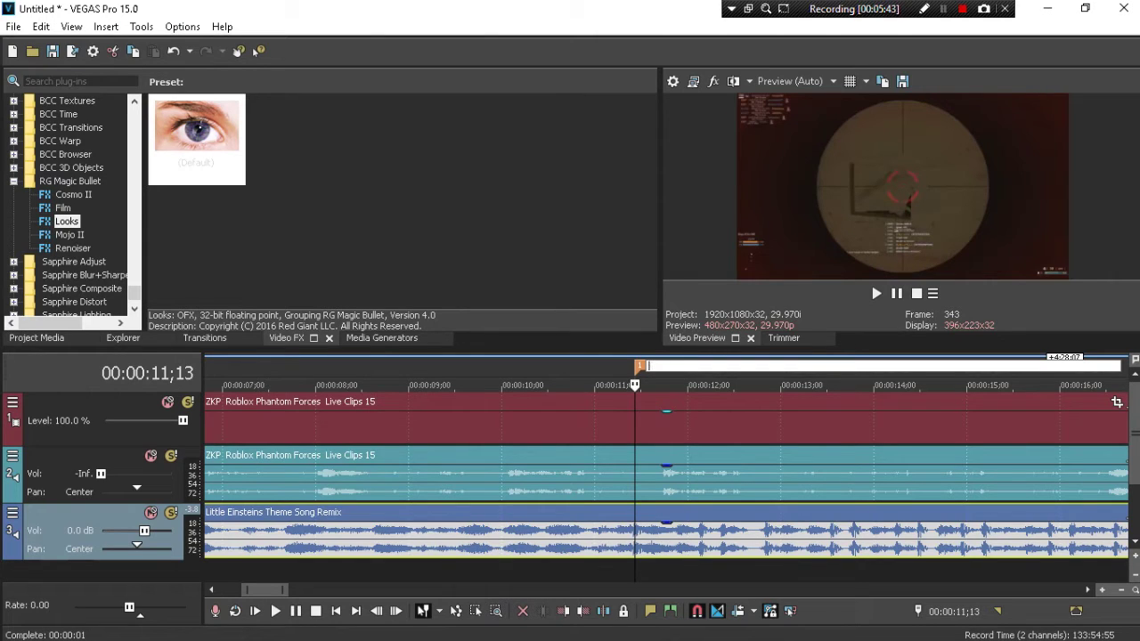
Leave marker 1 at 00:00:11;13 unnamed and zoom back out
key(Return)
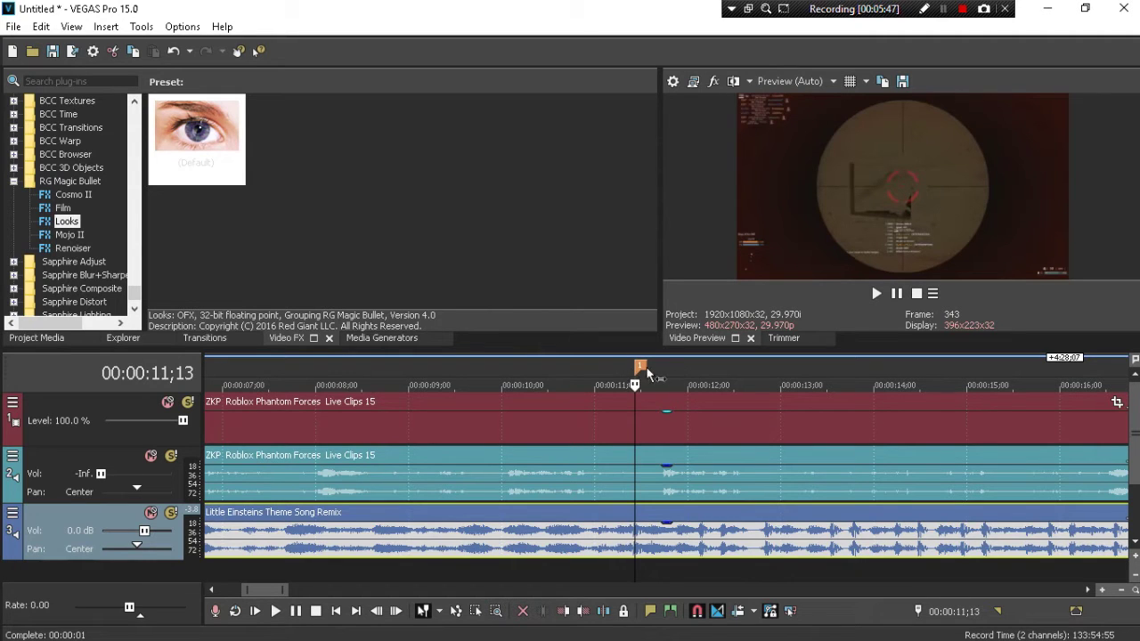
scroll(498, 540, down, 6)
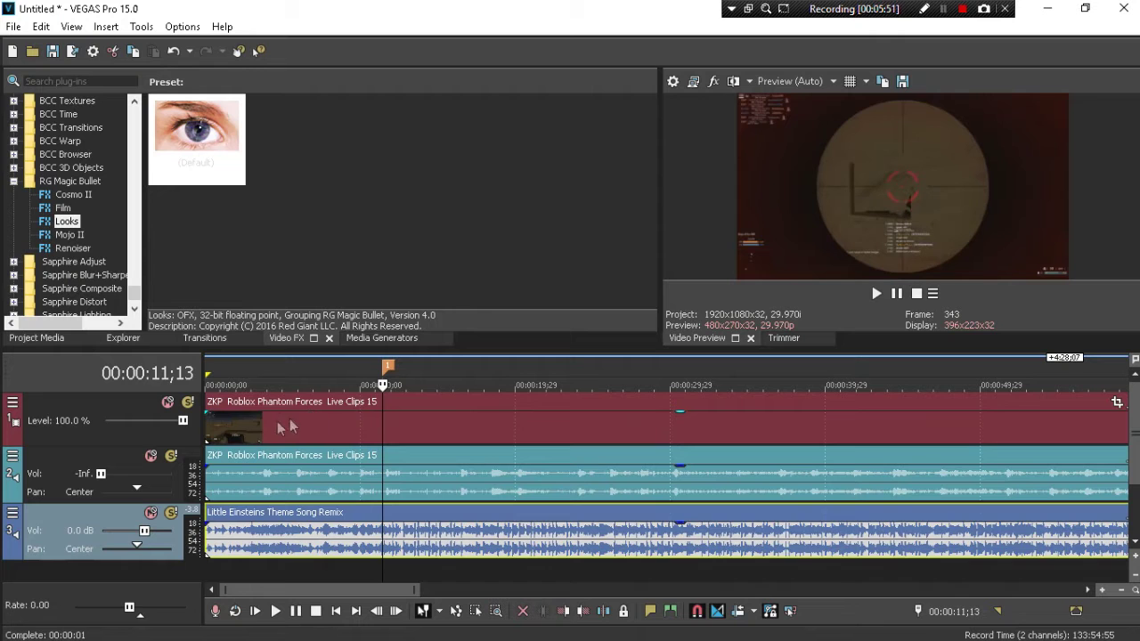
Shift the gameplay clip later and add markers 2 and 3 at 00:00:12;04 and 00:00:12;11
drag(256, 432, 438, 448)
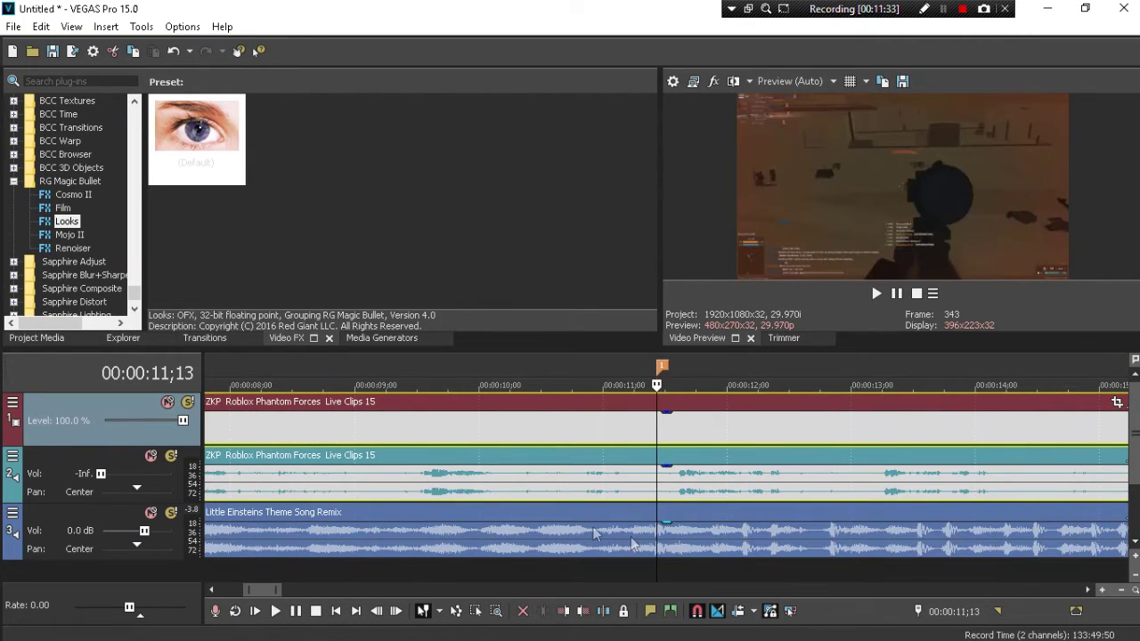
scroll(614, 509, down, 2)
scroll(525, 424, up, 5)
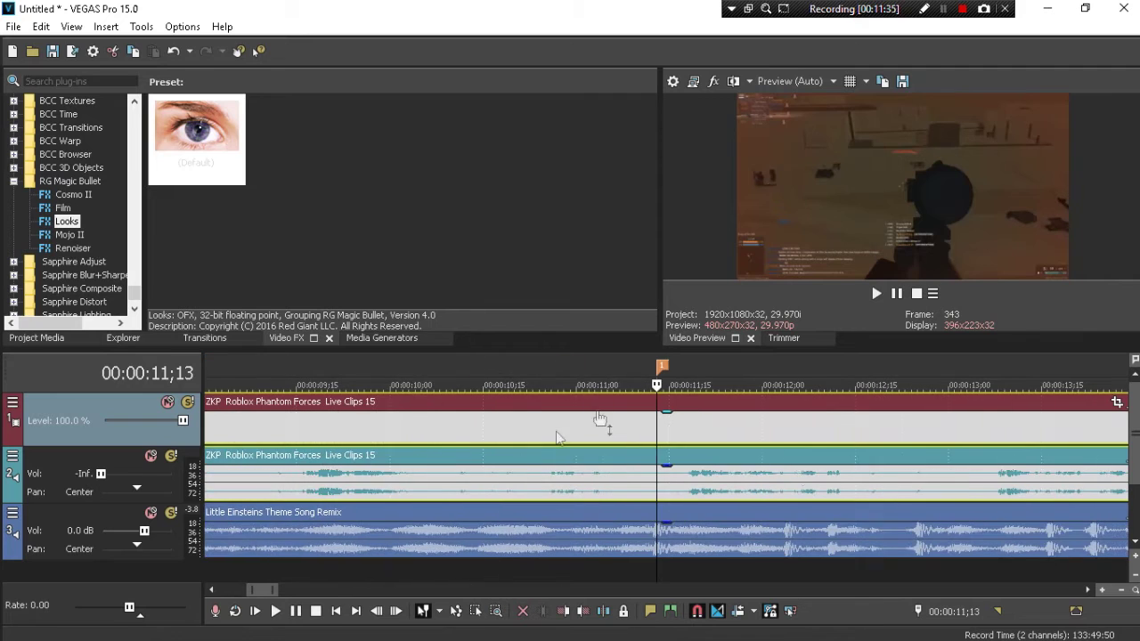
click(787, 534)
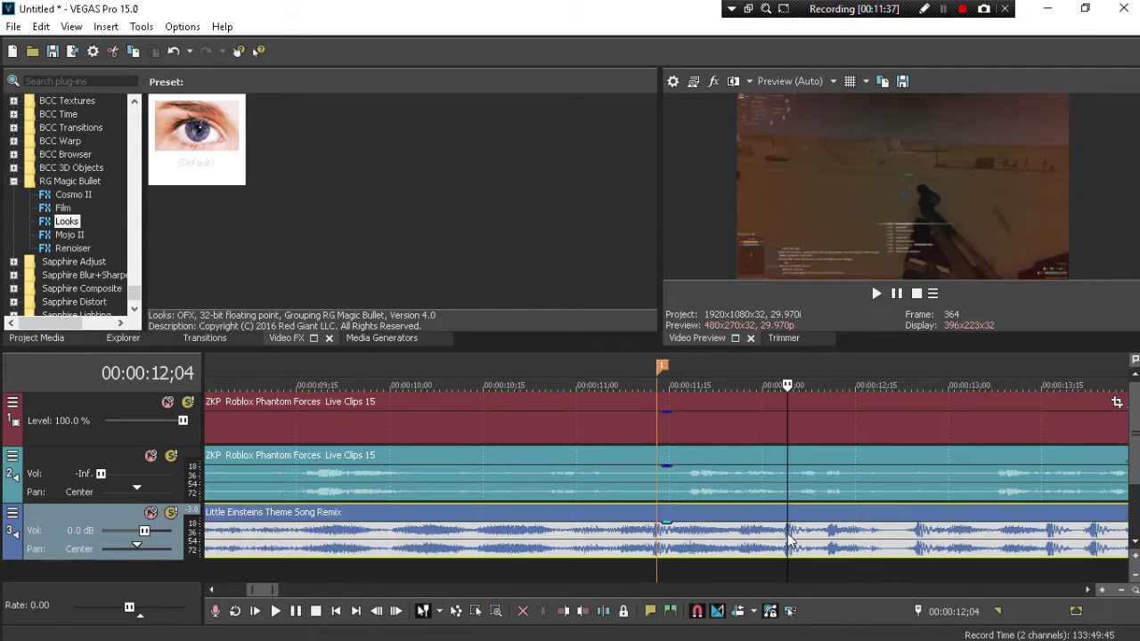
key(m)
key(space)
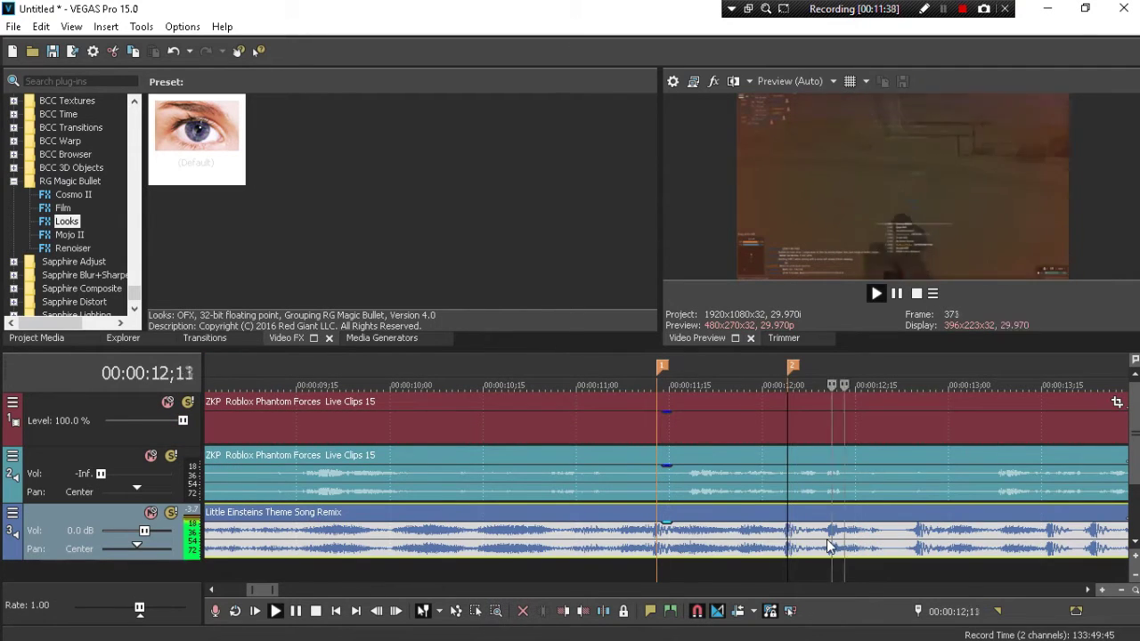
key(space)
key(space)
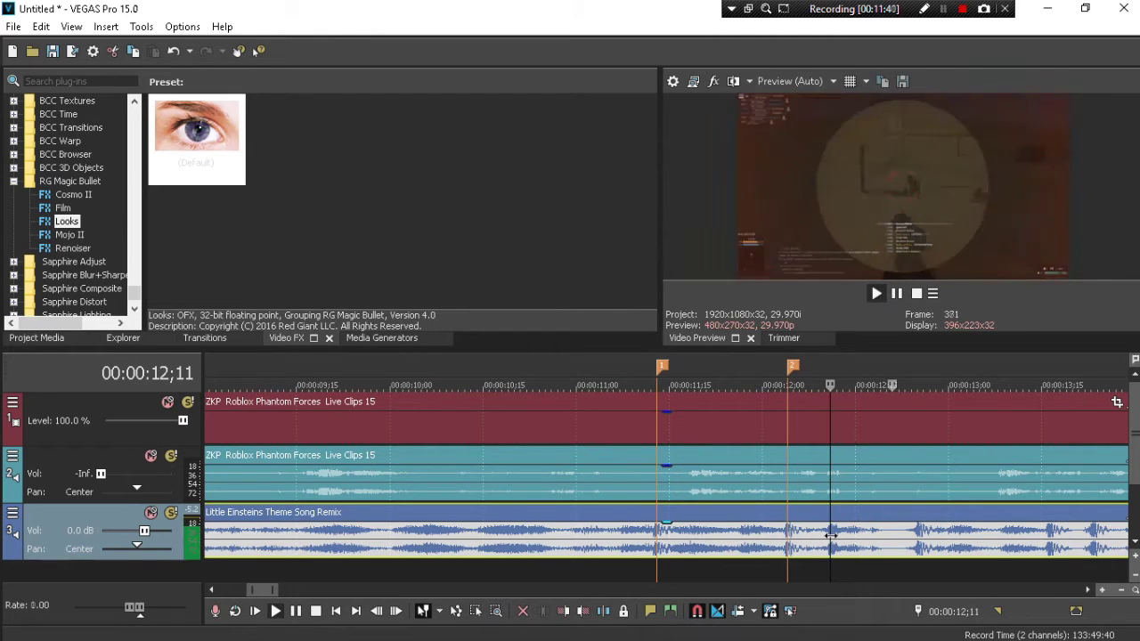
key(m)
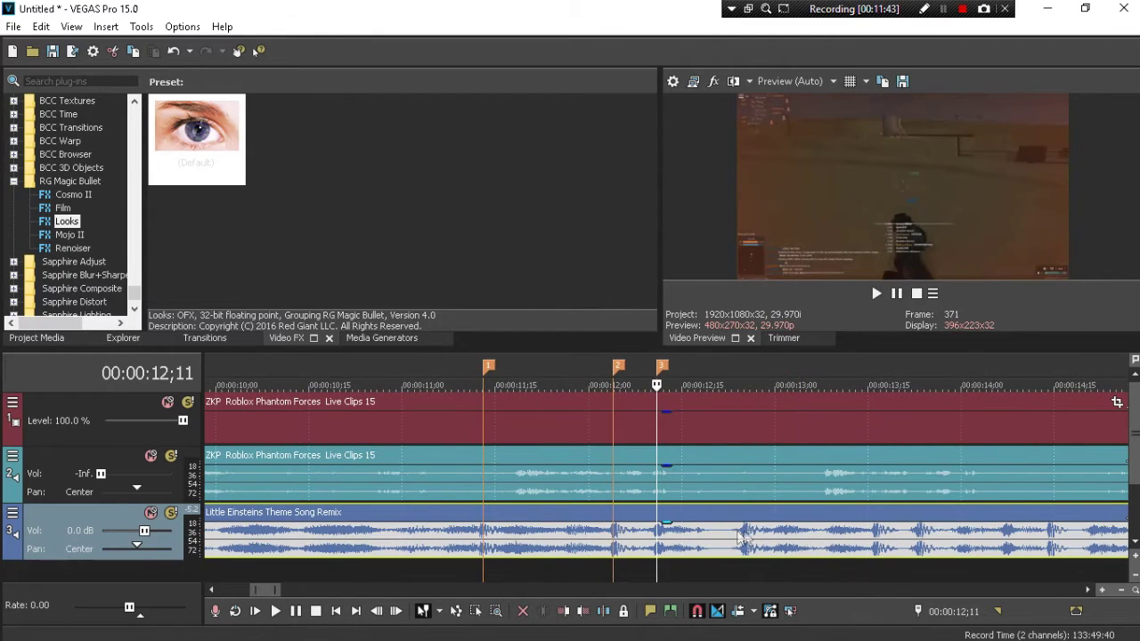
Mark the remaining beats through 00:00:14;14 (markers 6–8 at 13;24, 14;08, 14;14) and play back
click(745, 534)
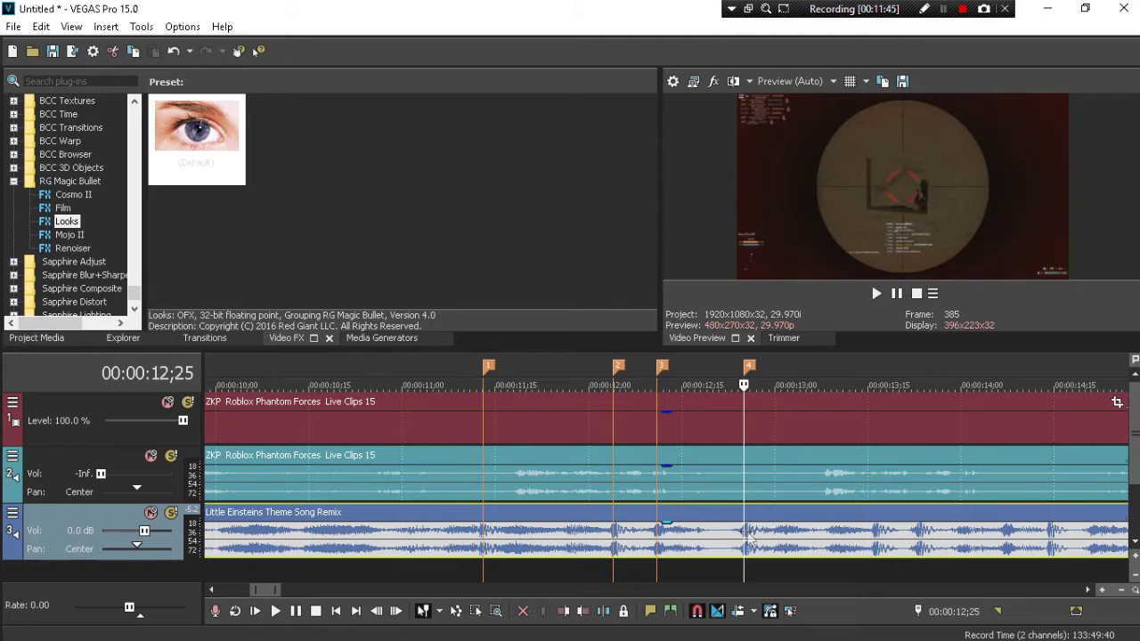
click(880, 543)
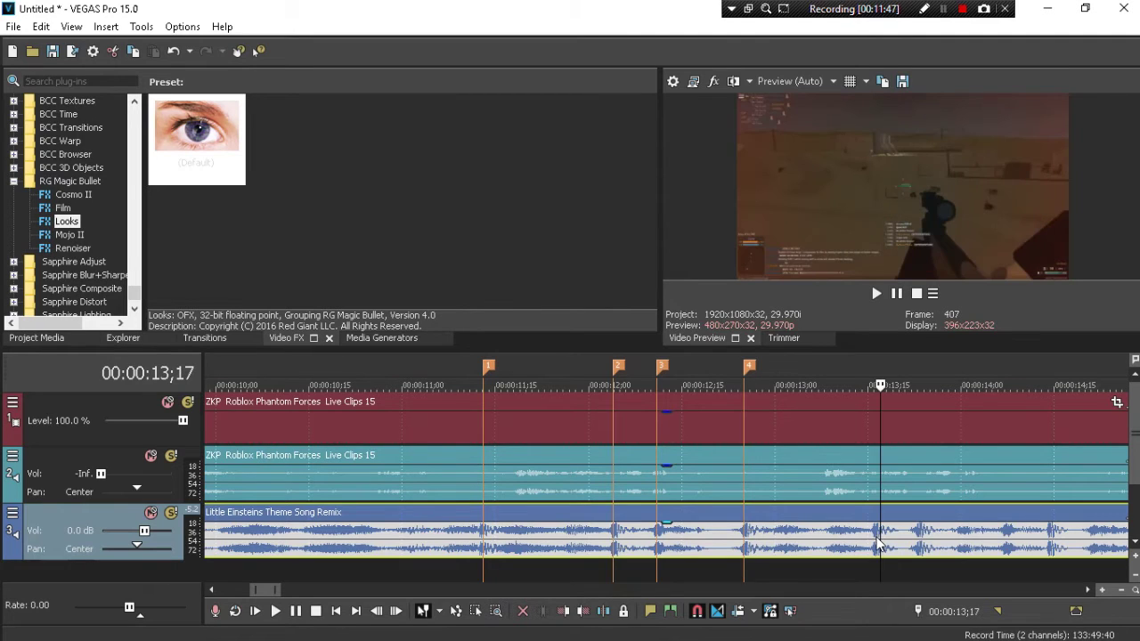
click(873, 543)
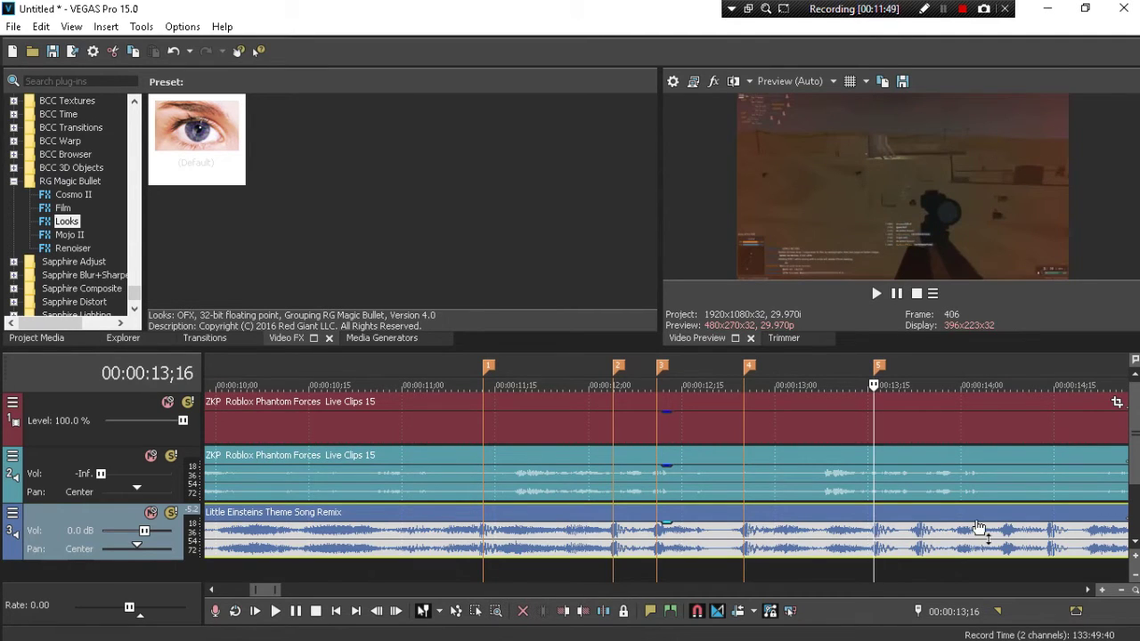
click(922, 543)
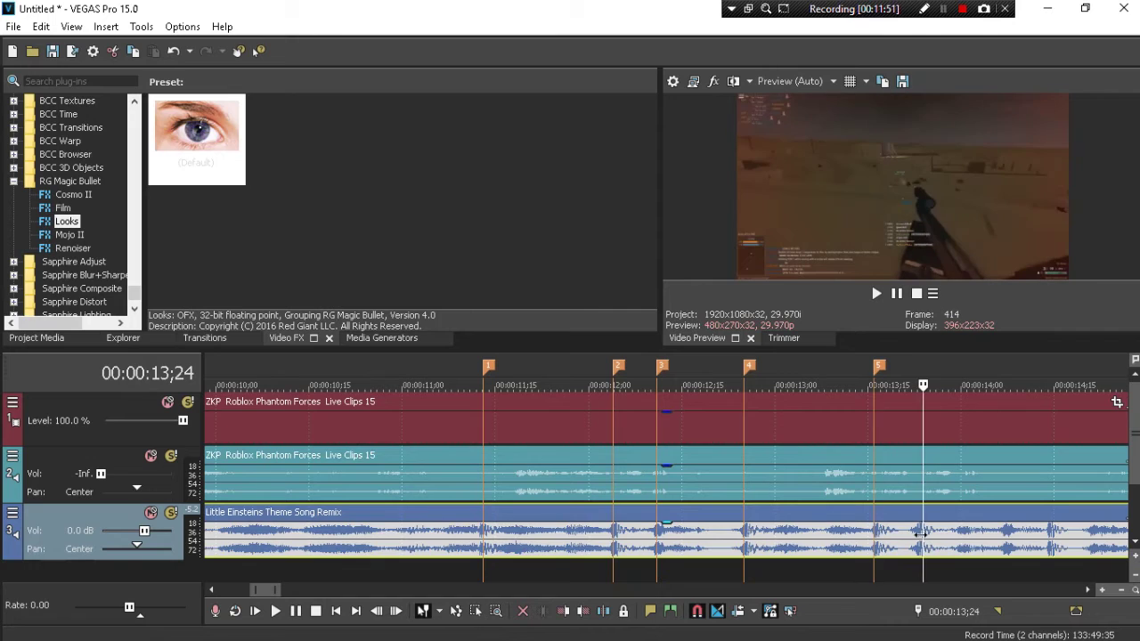
key(m)
click(1009, 548)
key(m)
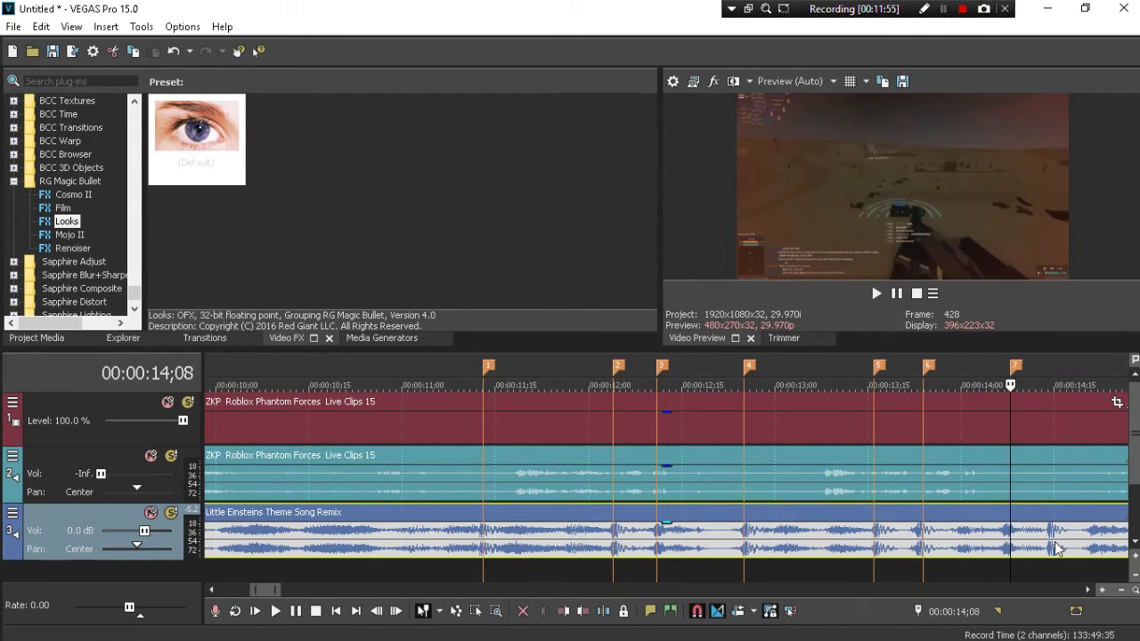
click(1050, 545)
key(m)
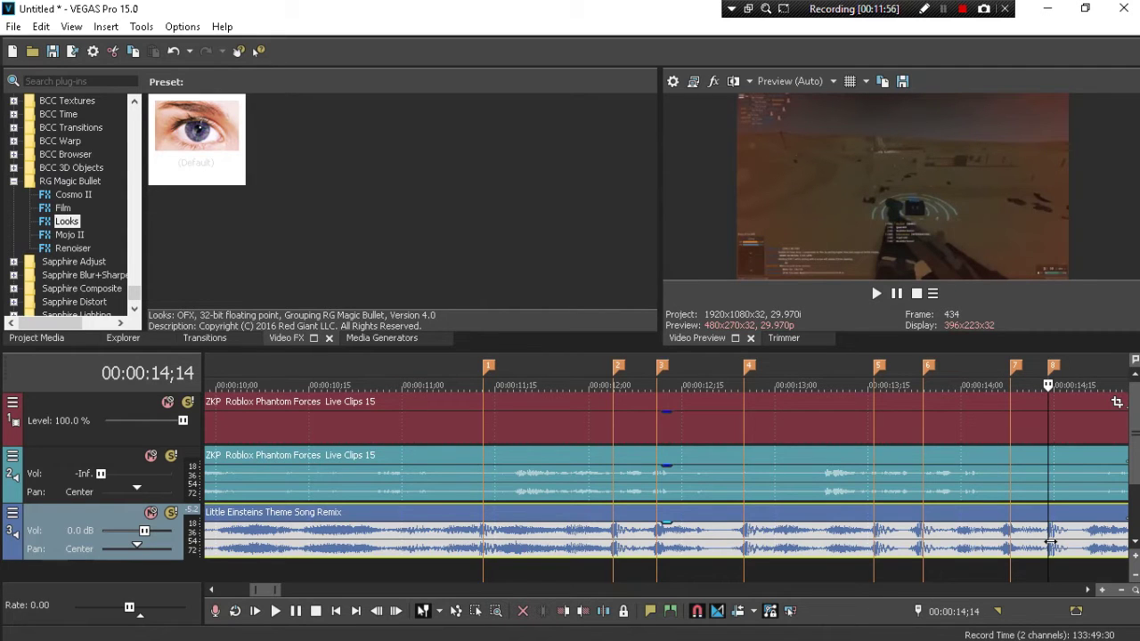
click(464, 533)
key(space)
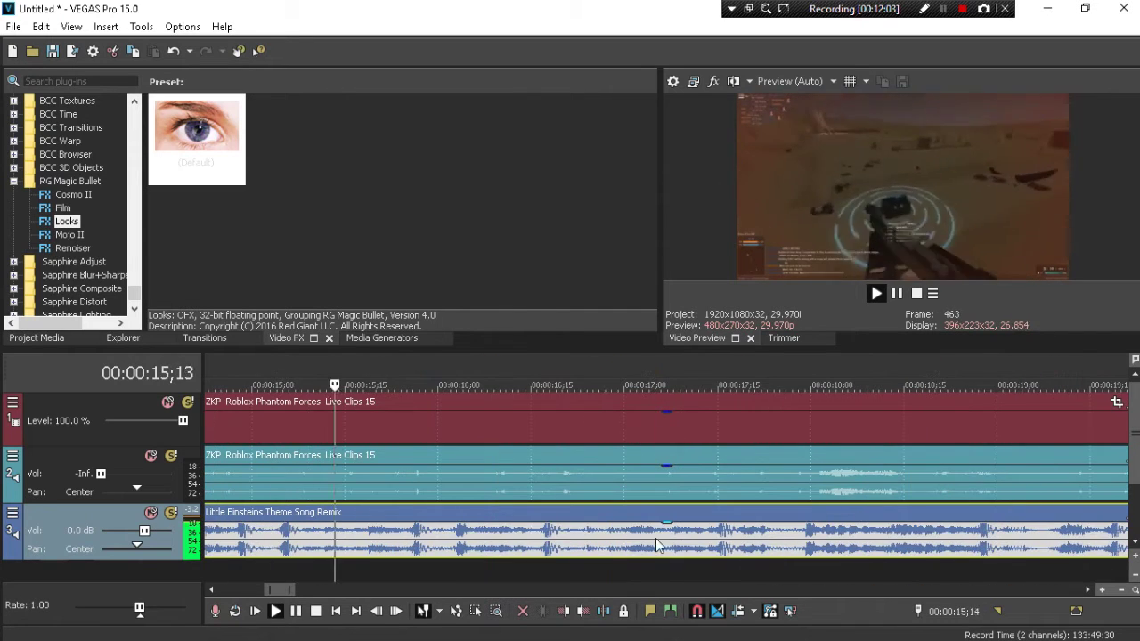
key(space)
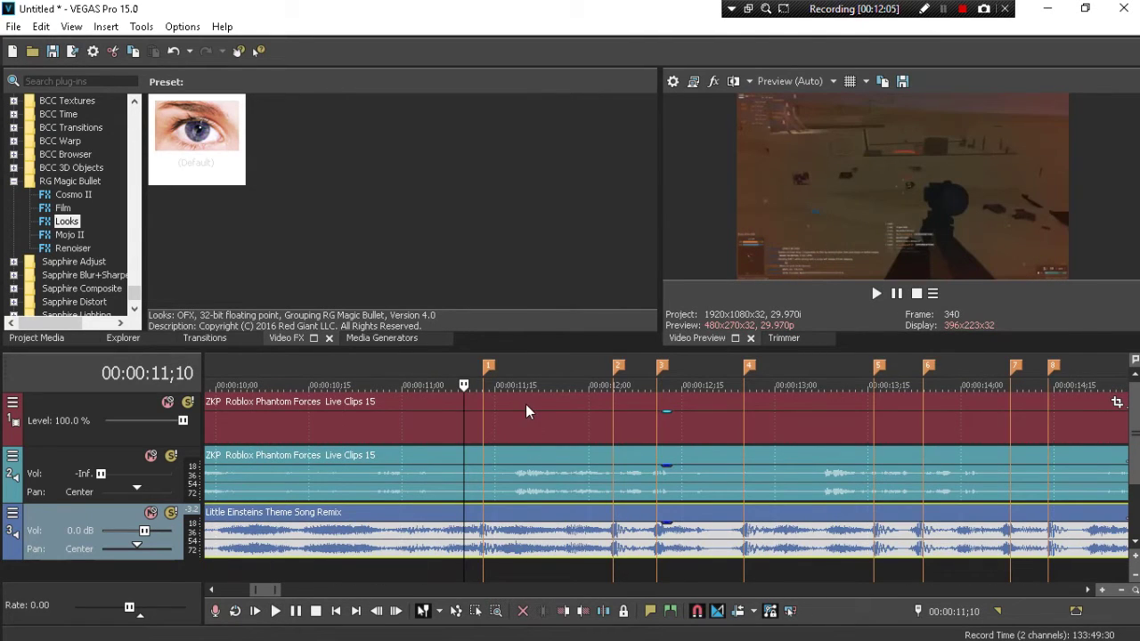
Add a velocity envelope to the gameplay clip, raise a point at marker 1 toward 1,000%, and preview
right_click(473, 419)
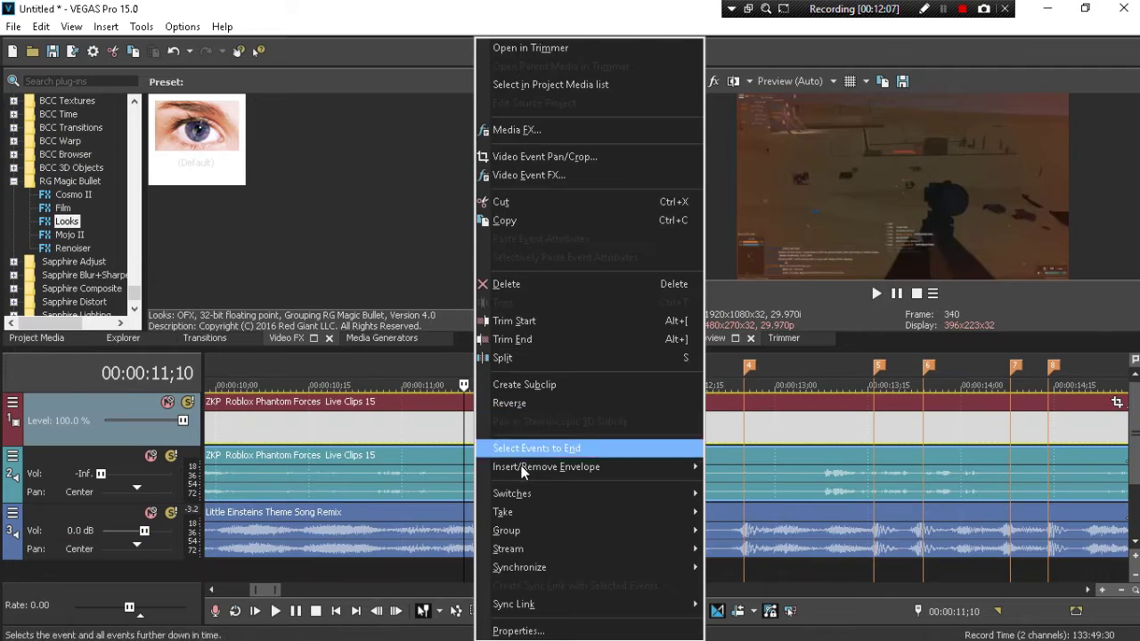
click(484, 419)
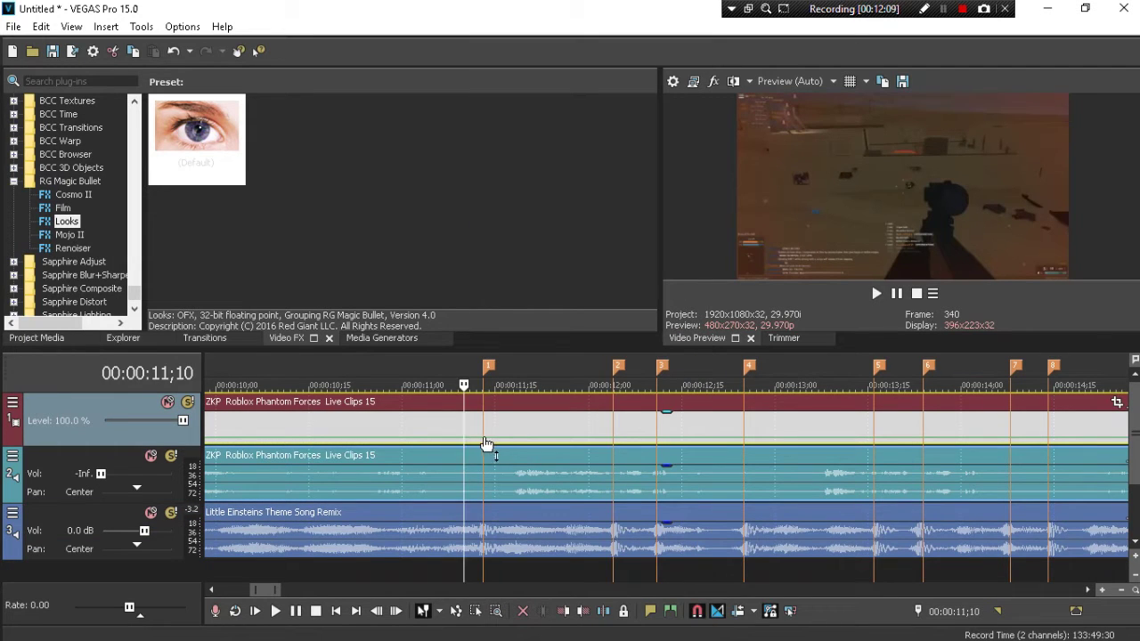
double_click(457, 439)
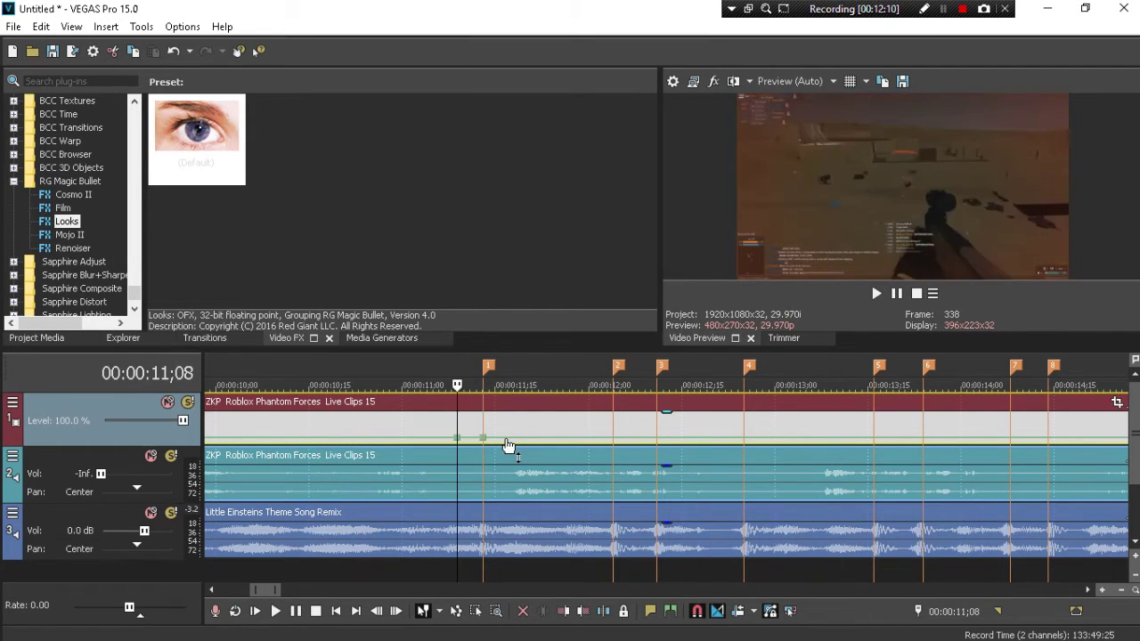
mouse_move(482, 437)
mouse_down()
mouse_move(487, 401)
mouse_move(484, 431)
mouse_up()
click(452, 426)
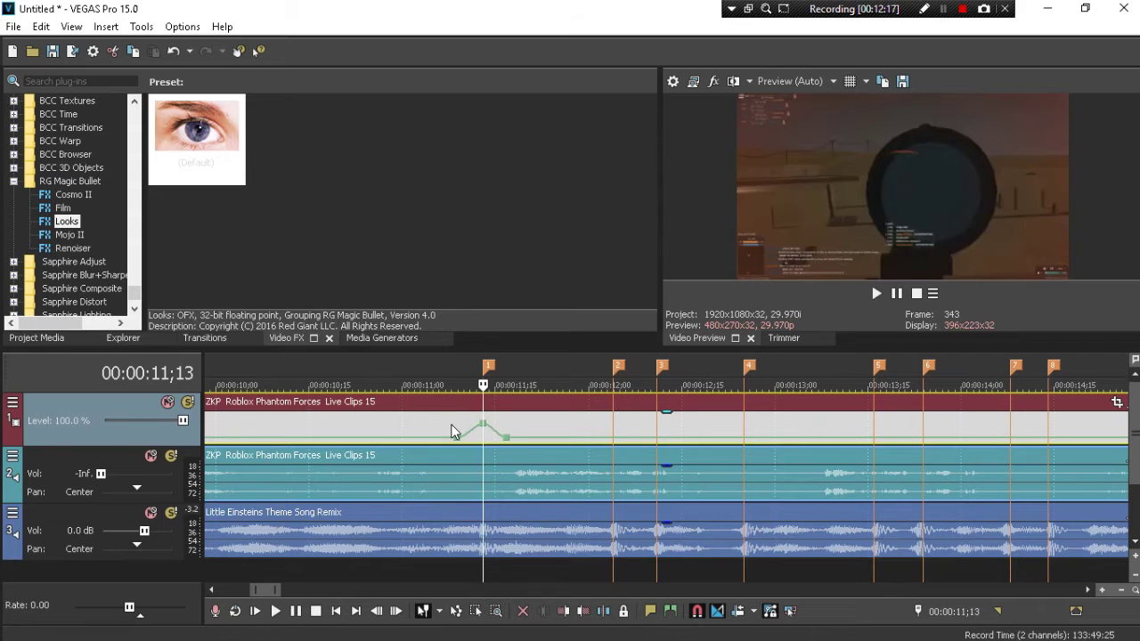
key(space)
key(space)
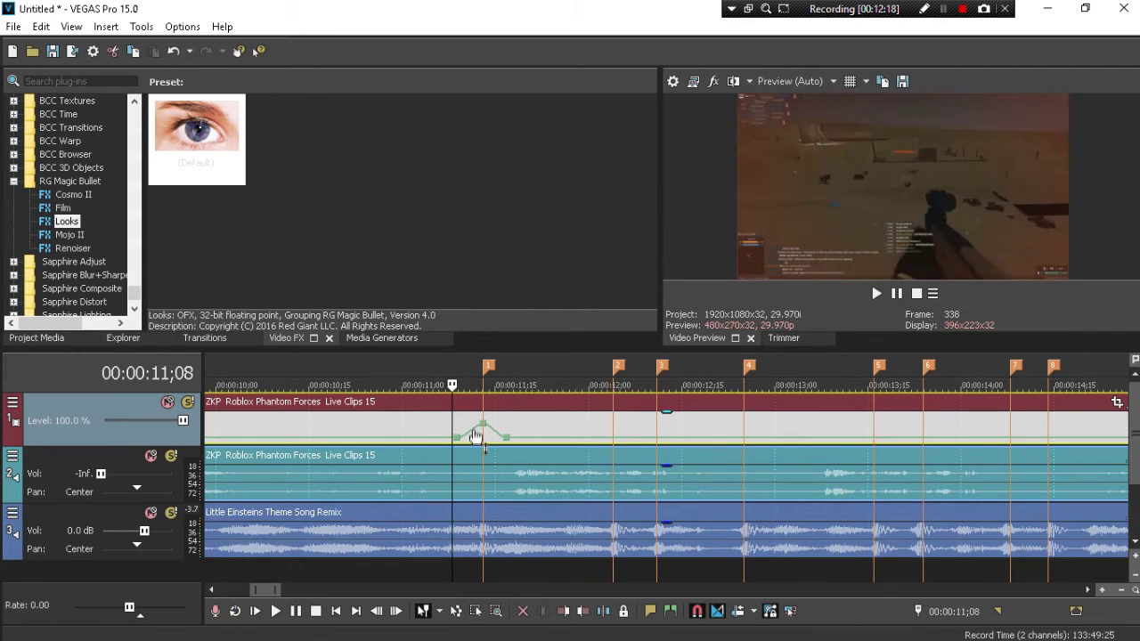
click(419, 424)
key(space)
key(space)
Change the velocity envelope's setting, replay the ramp, and open the peak point's options
scroll(349, 454, down, 4)
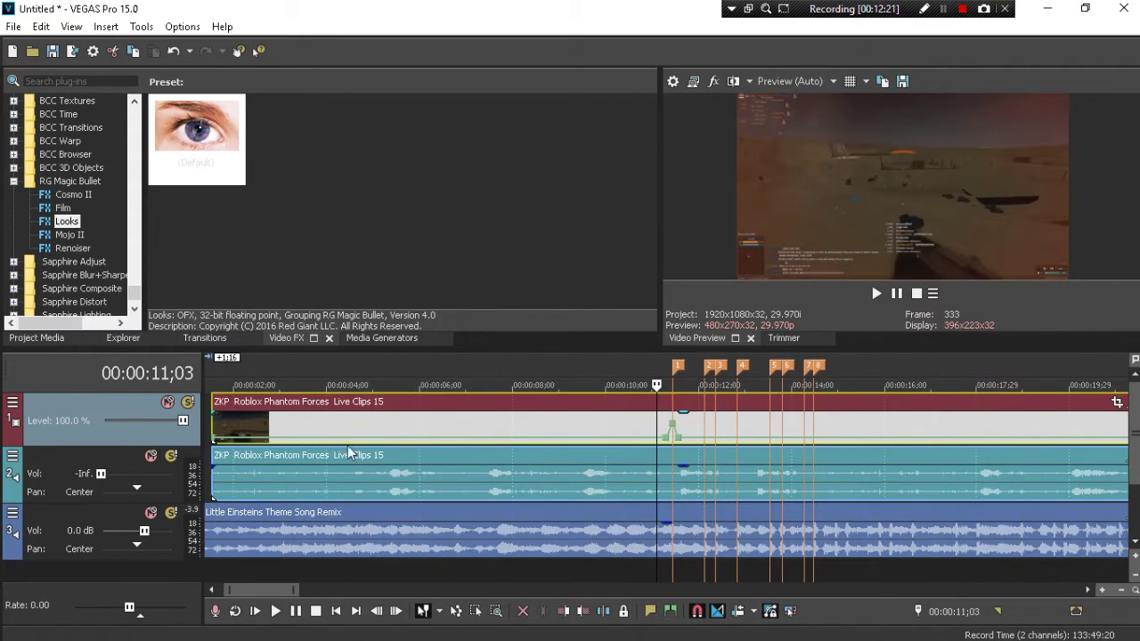
right_click(209, 438)
click(313, 130)
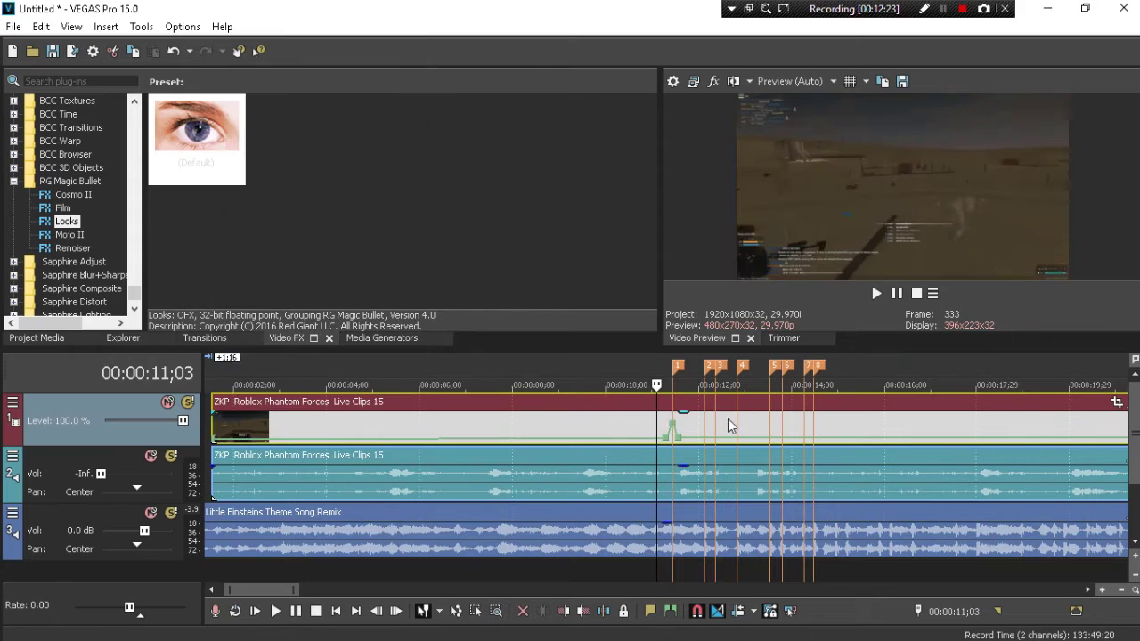
click(556, 423)
key(space)
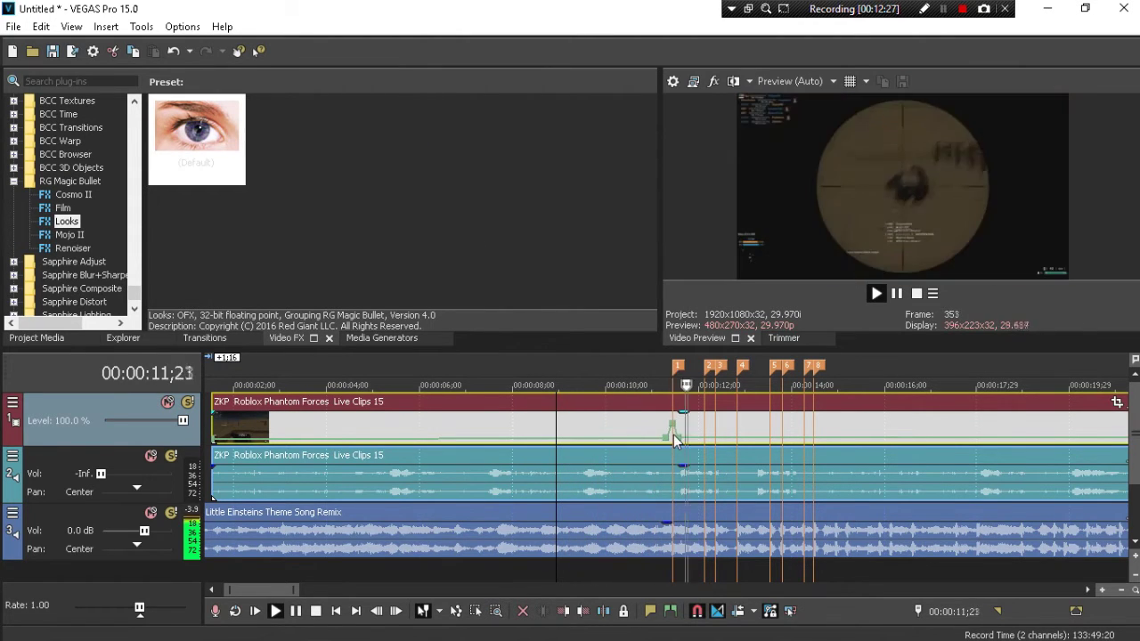
right_click(804, 434)
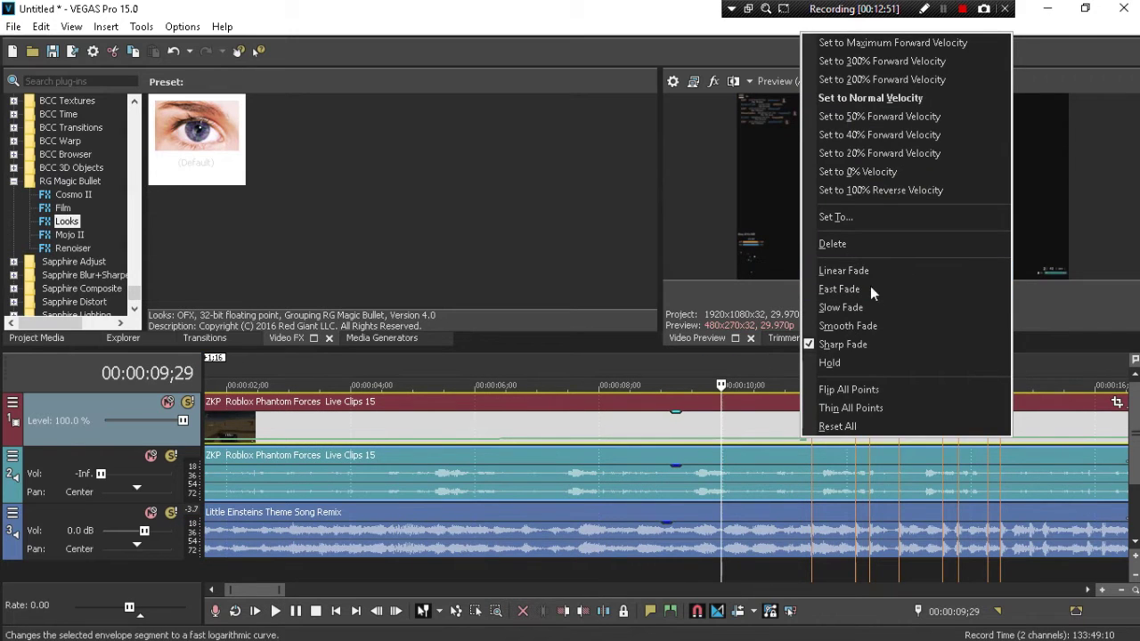
Delete the test peak point on the velocity envelope and play back the result
click(875, 248)
key(space)
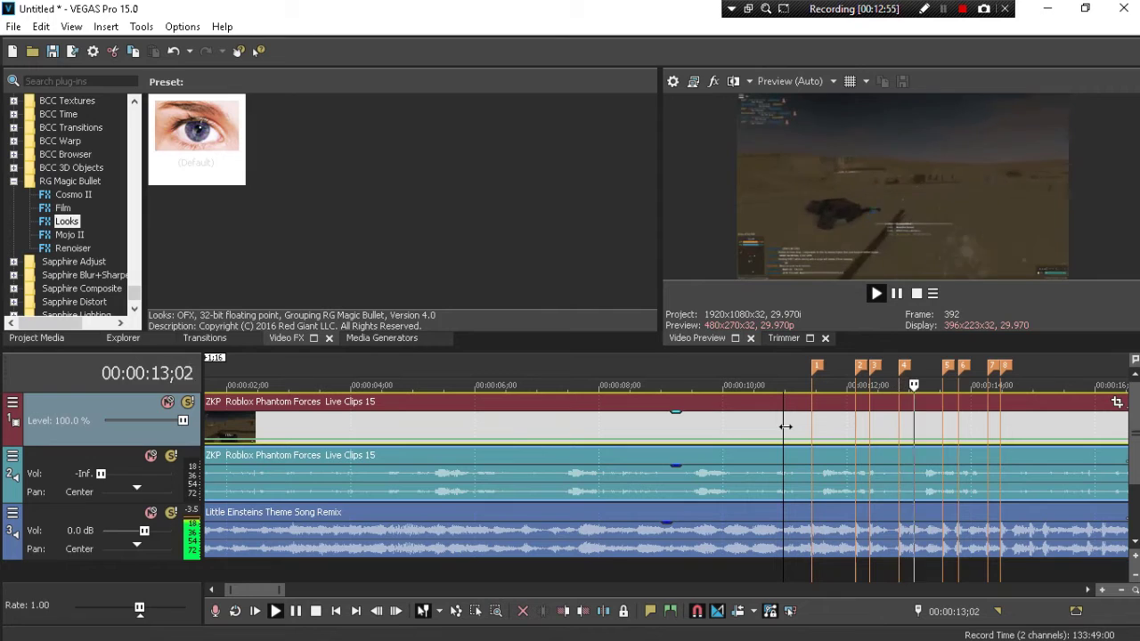
key(space)
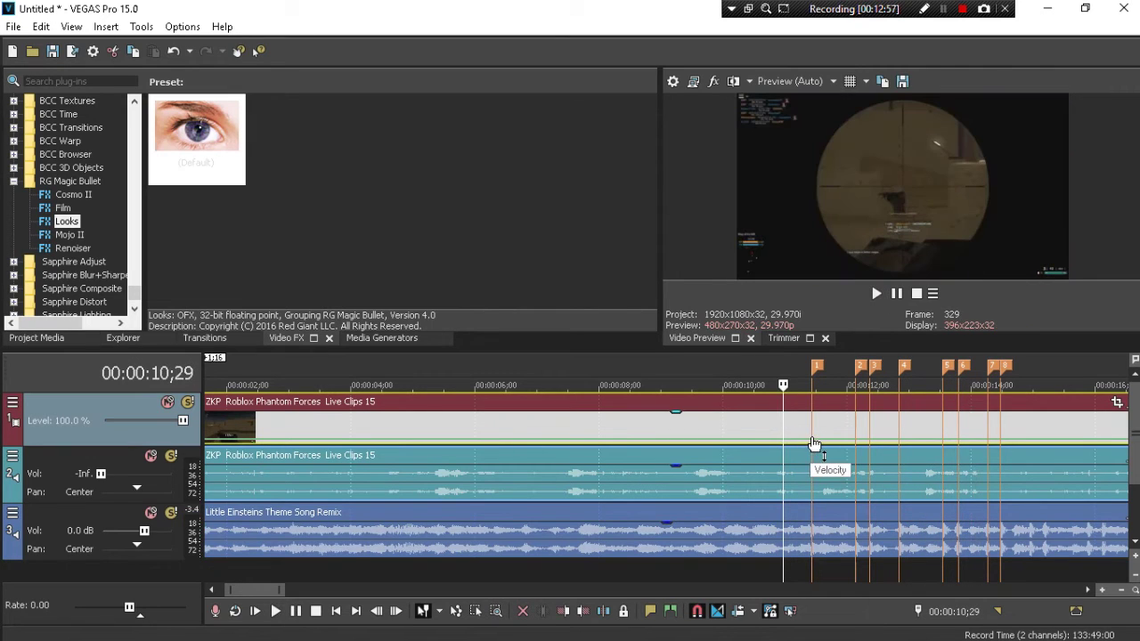
Add velocity points at markers 1, 2, 3, 5, 6, 7 and 8, then play from before marker 1
double_click(812, 440)
double_click(856, 440)
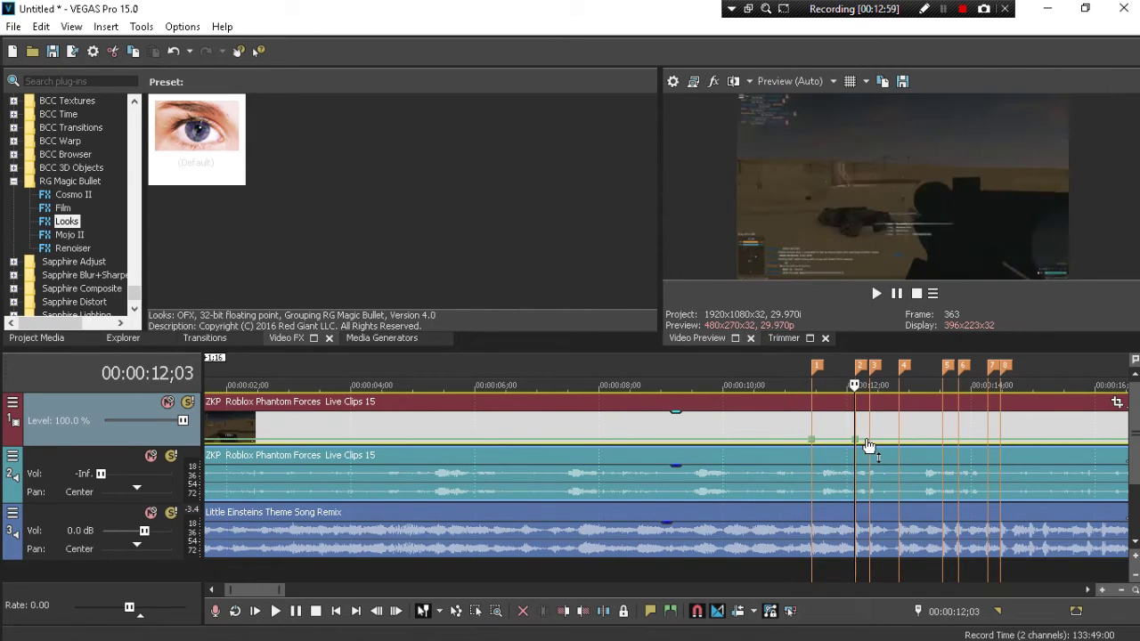
double_click(867, 440)
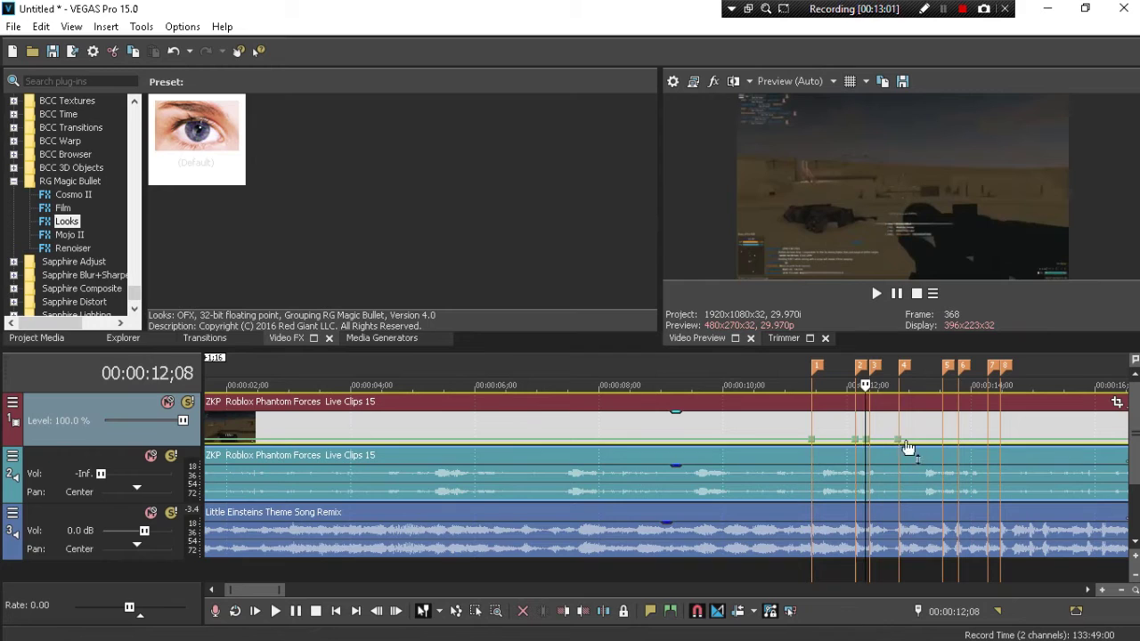
double_click(944, 440)
double_click(957, 440)
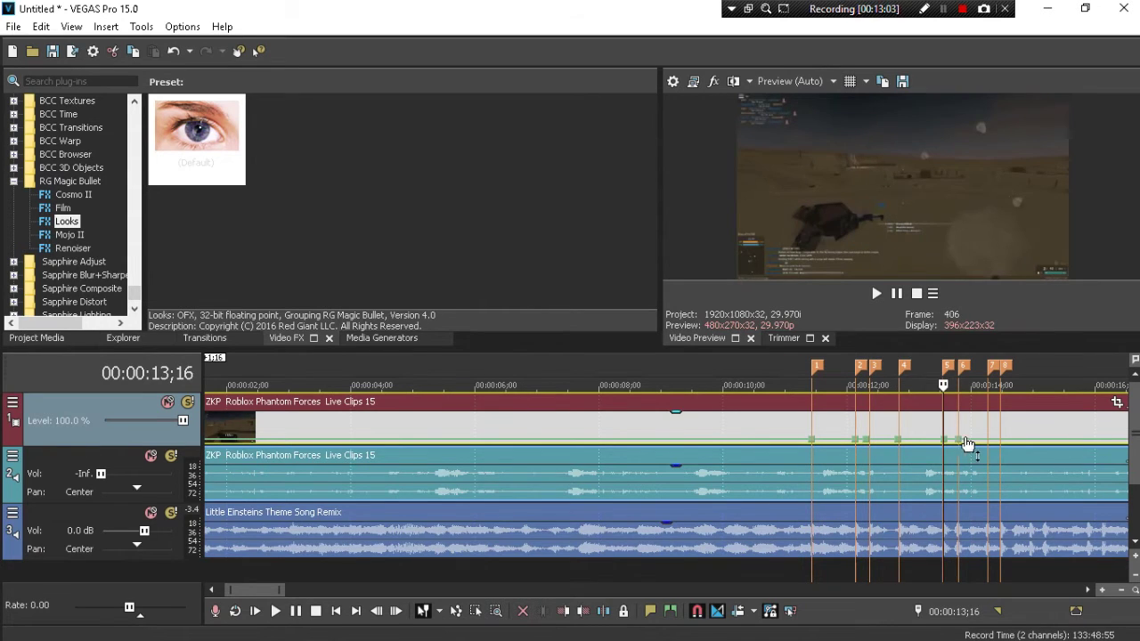
double_click(984, 440)
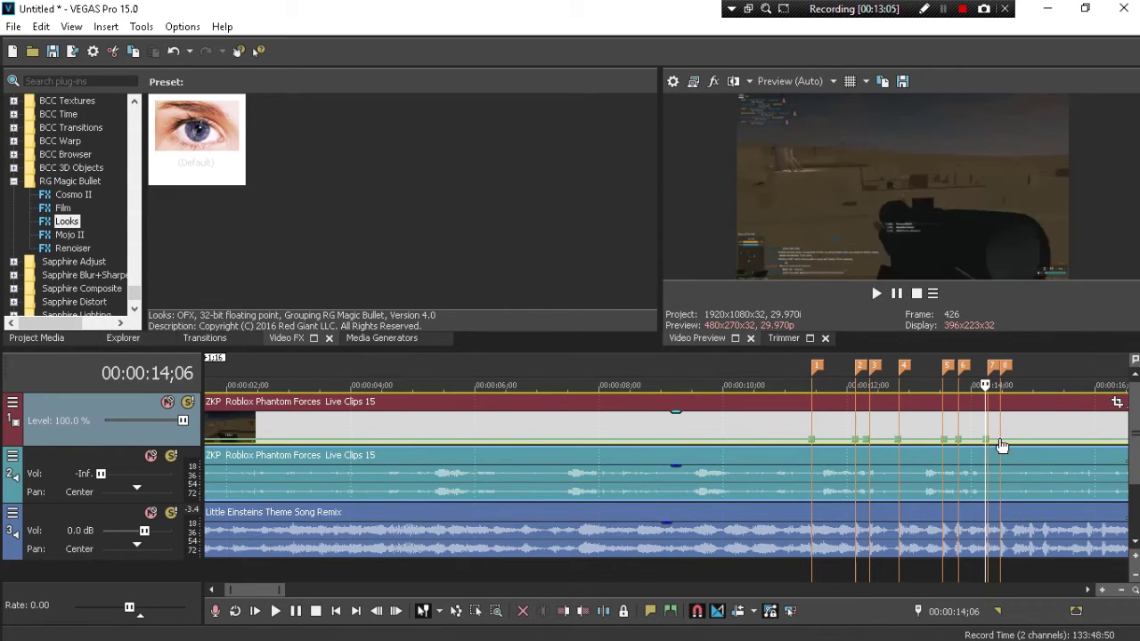
double_click(999, 440)
click(795, 426)
key(space)
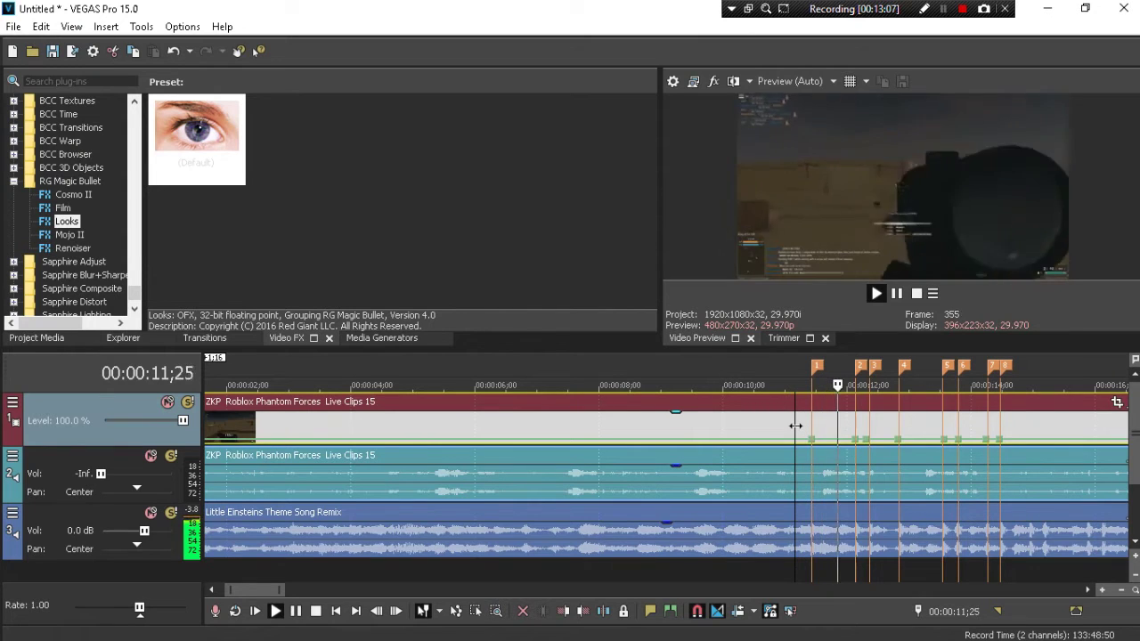
key(space)
key(space)
key(space)
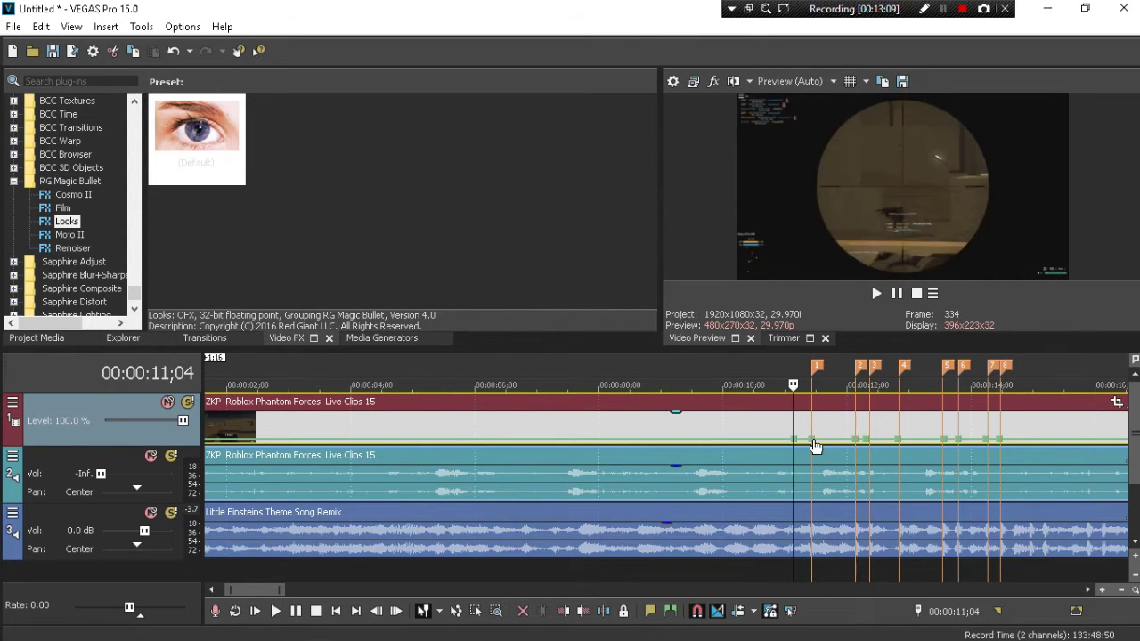
Add a point beside marker 1, raise the marker 1 point slightly, and preview the rise
double_click(819, 440)
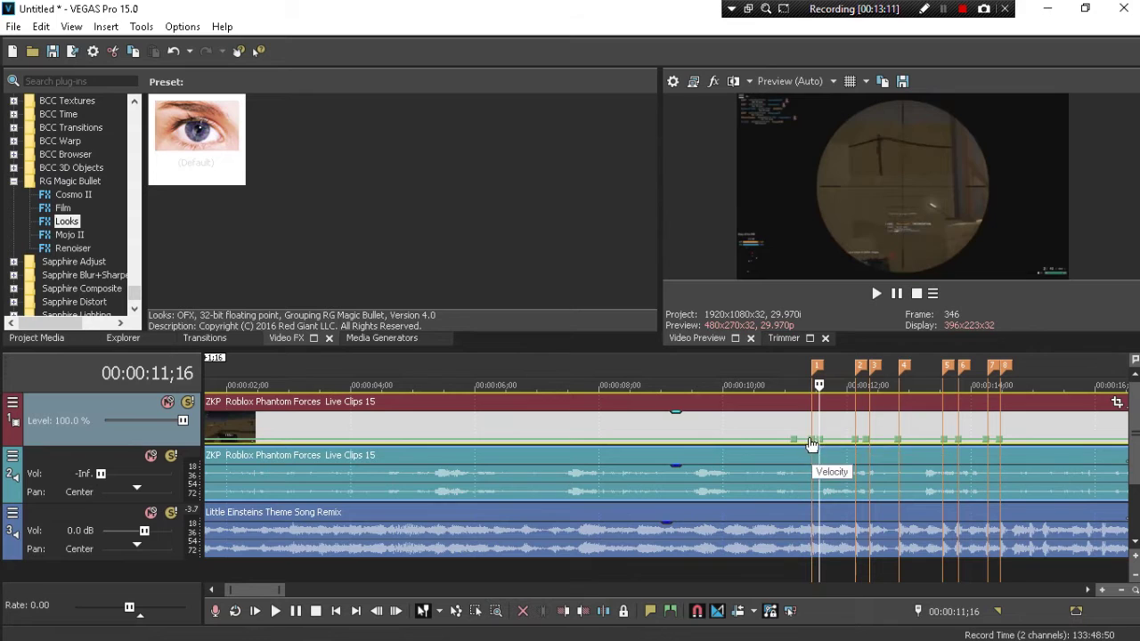
drag(812, 441, 812, 435)
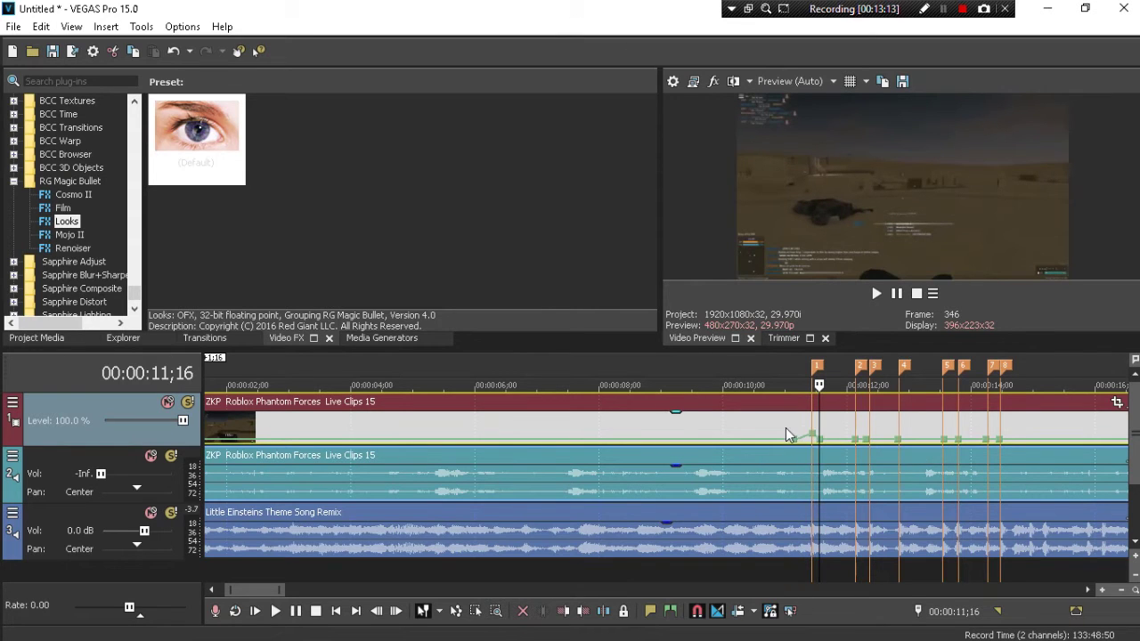
click(786, 435)
key(space)
key(space)
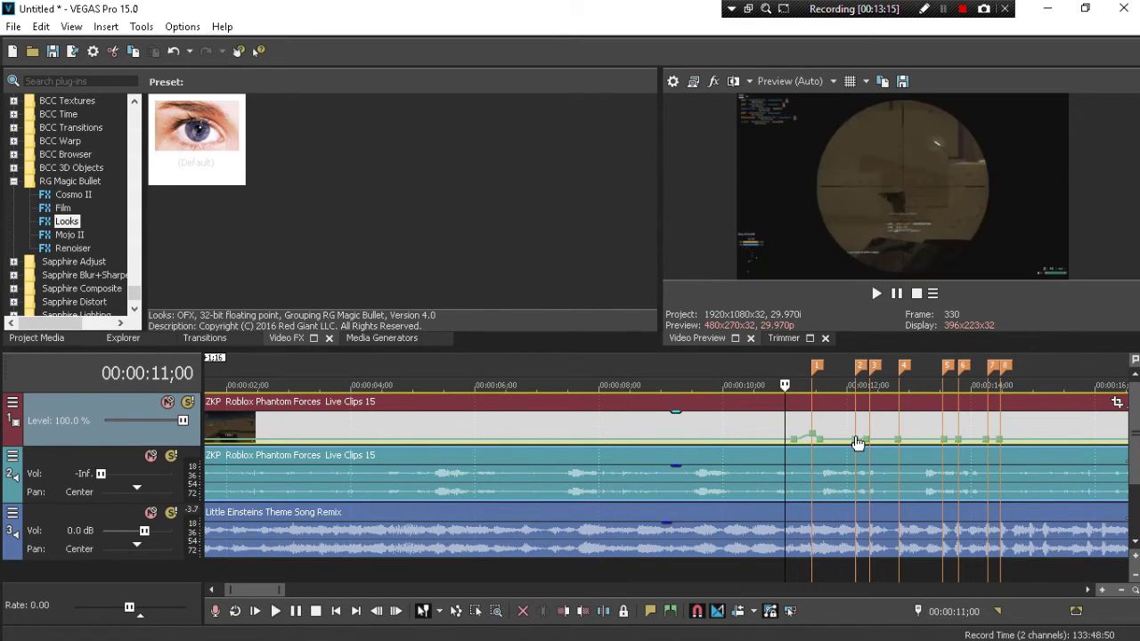
click(840, 442)
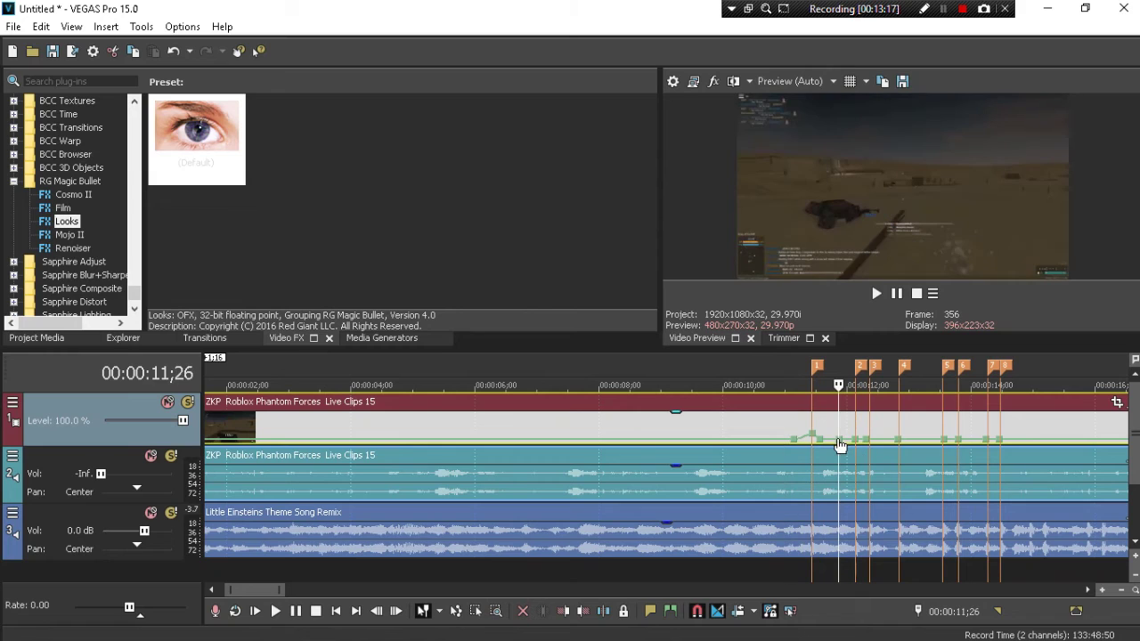
click(809, 434)
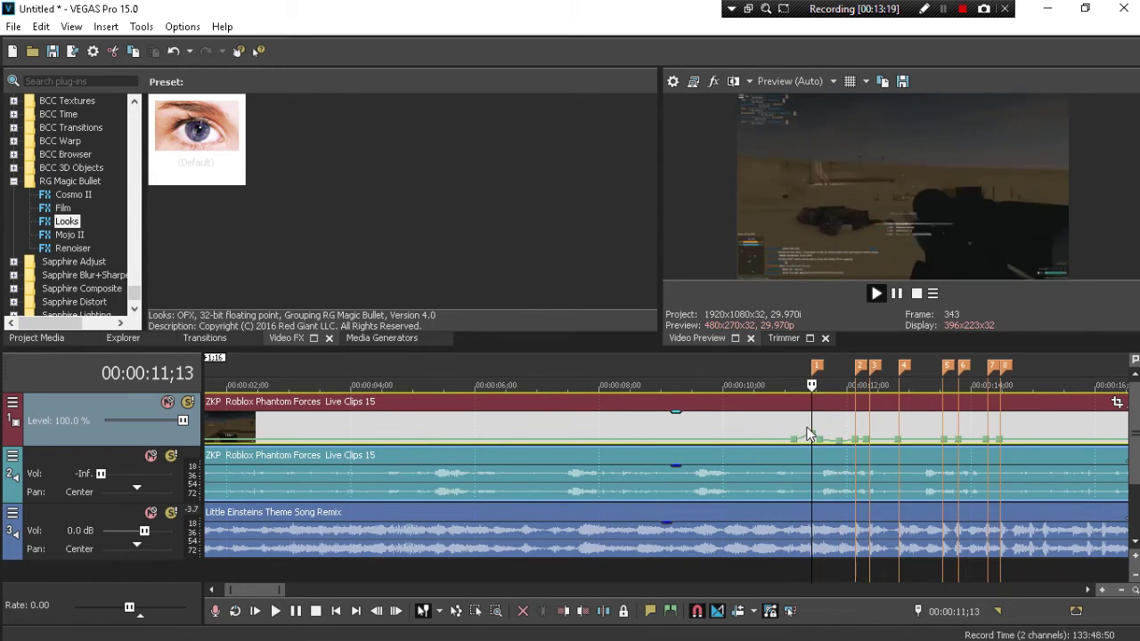
key(space)
key(space)
Play back the gameplay clip from marker 1 to review the velocity envelope
scroll(868, 455, up, 2)
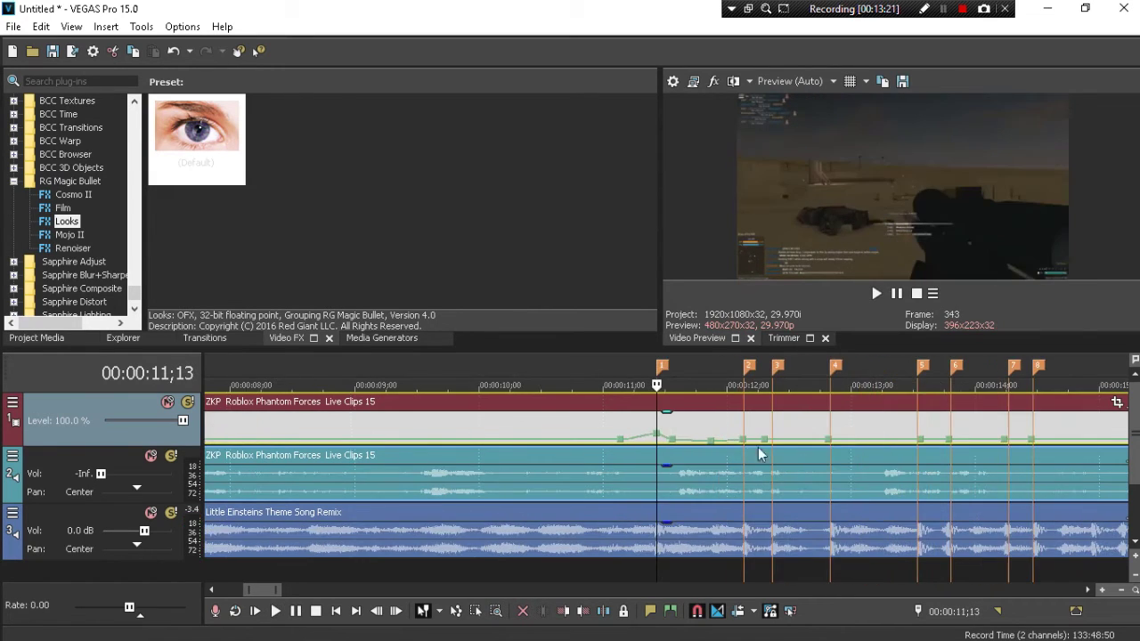
click(712, 442)
right_click(712, 442)
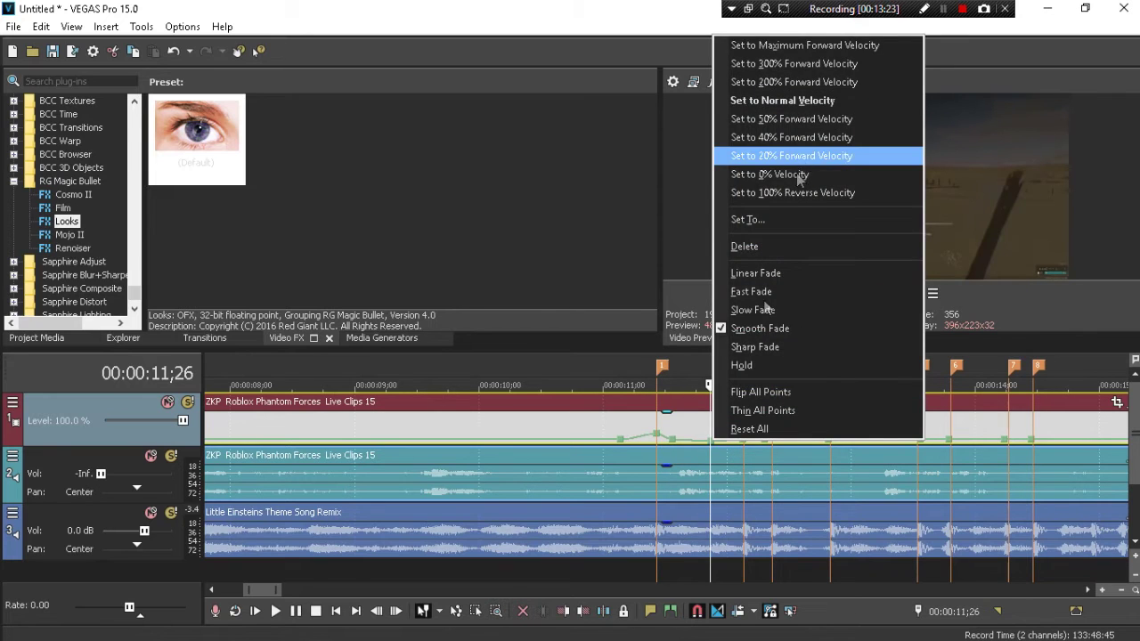
key(Escape)
click(649, 427)
key(space)
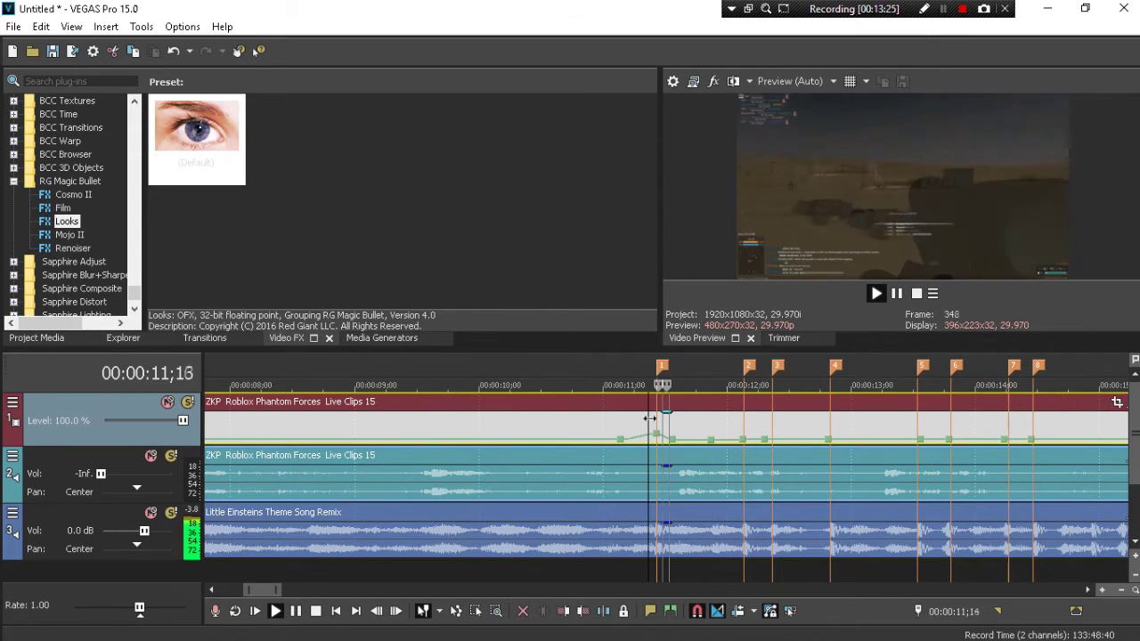
key(space)
Raise the velocity point at marker 2 to 1,000% and play back the new peak
click(743, 439)
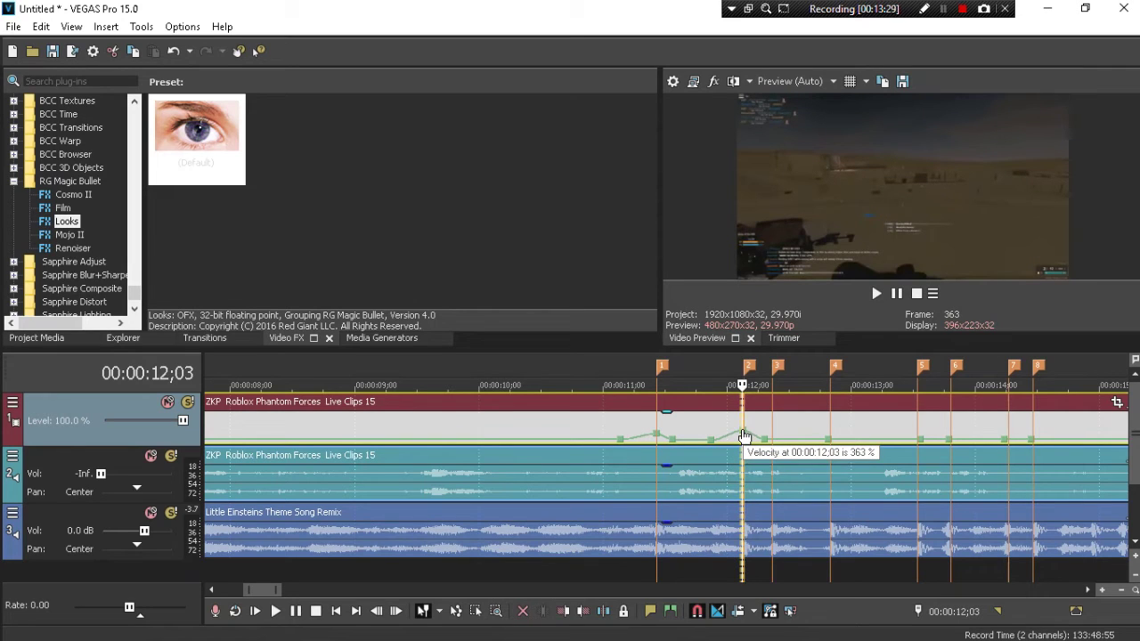
drag(745, 433, 744, 416)
key(space)
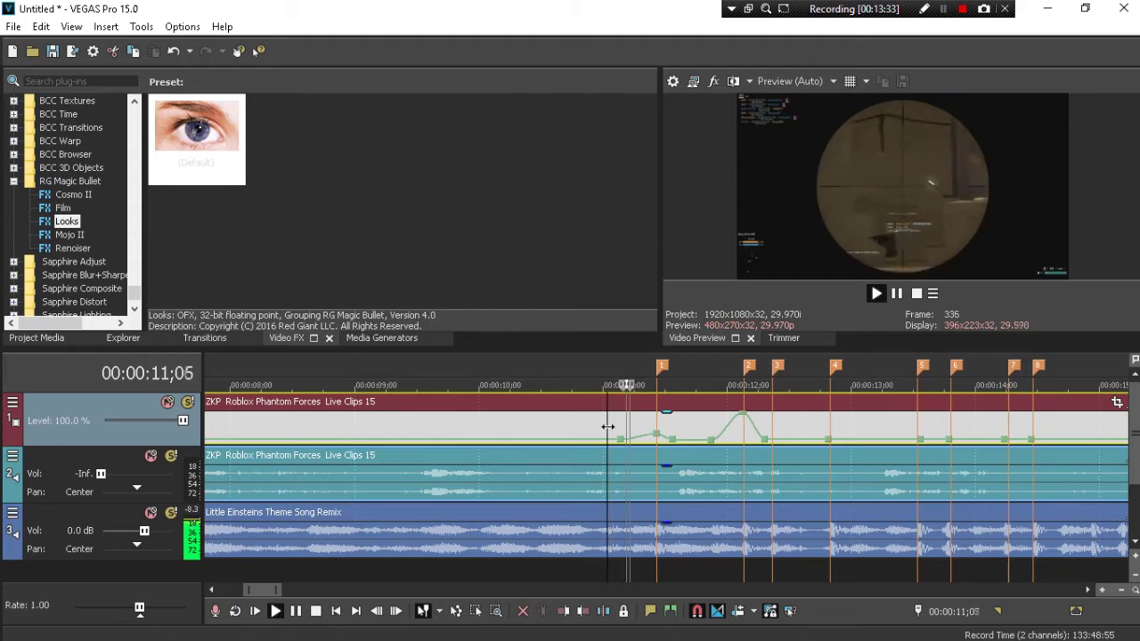
key(space)
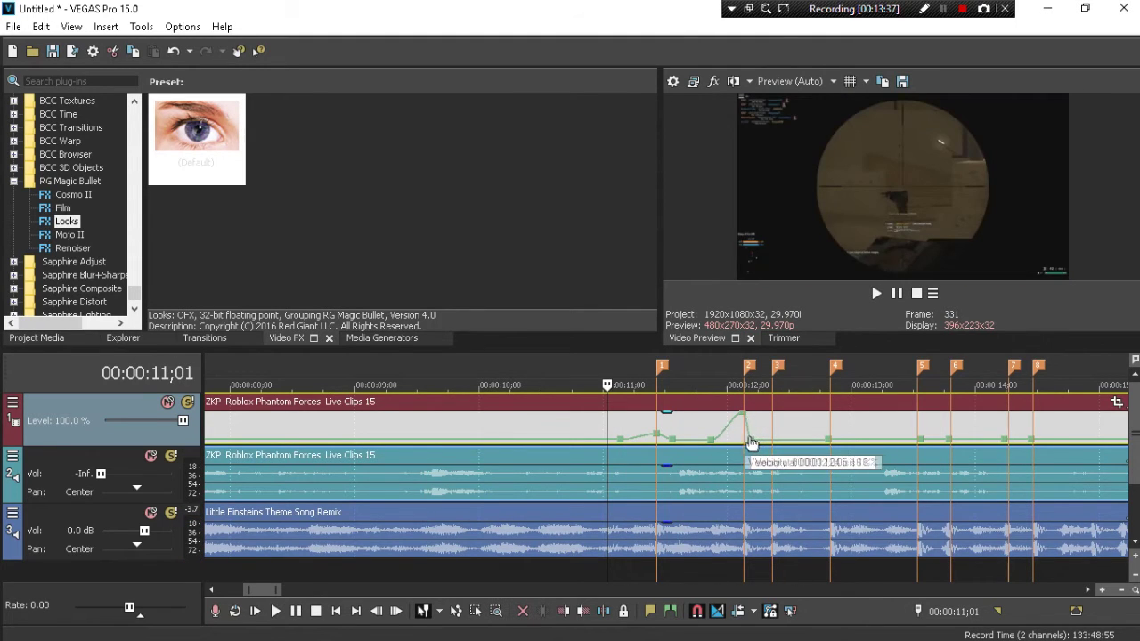
Set the velocity point beside the first peak to 40% forward velocity
right_click(756, 442)
click(746, 445)
right_click(746, 446)
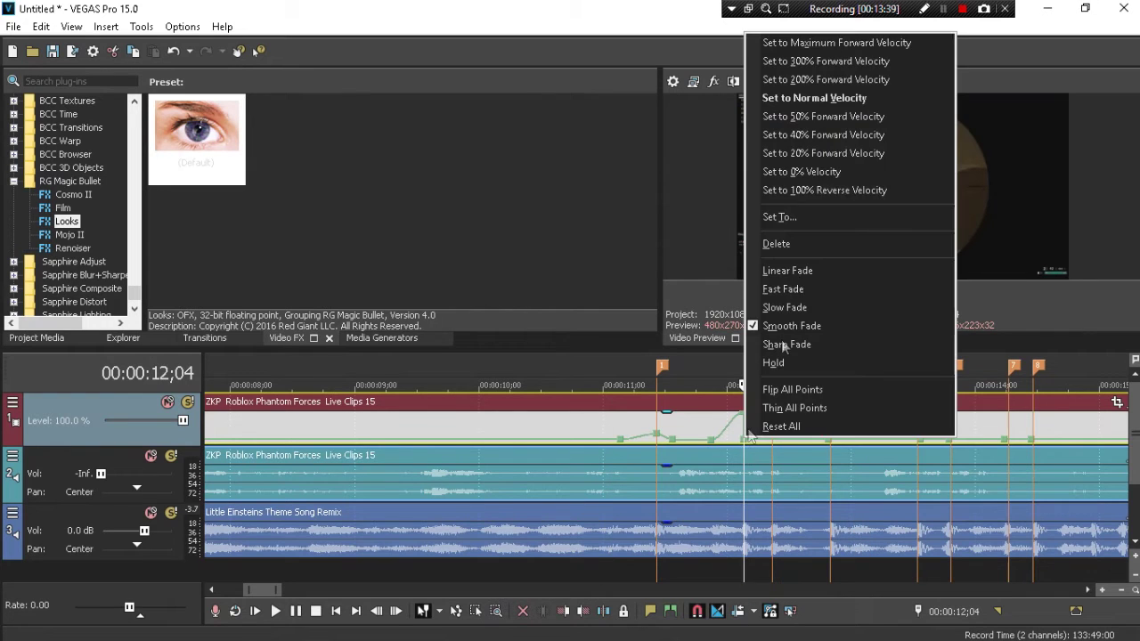
click(714, 434)
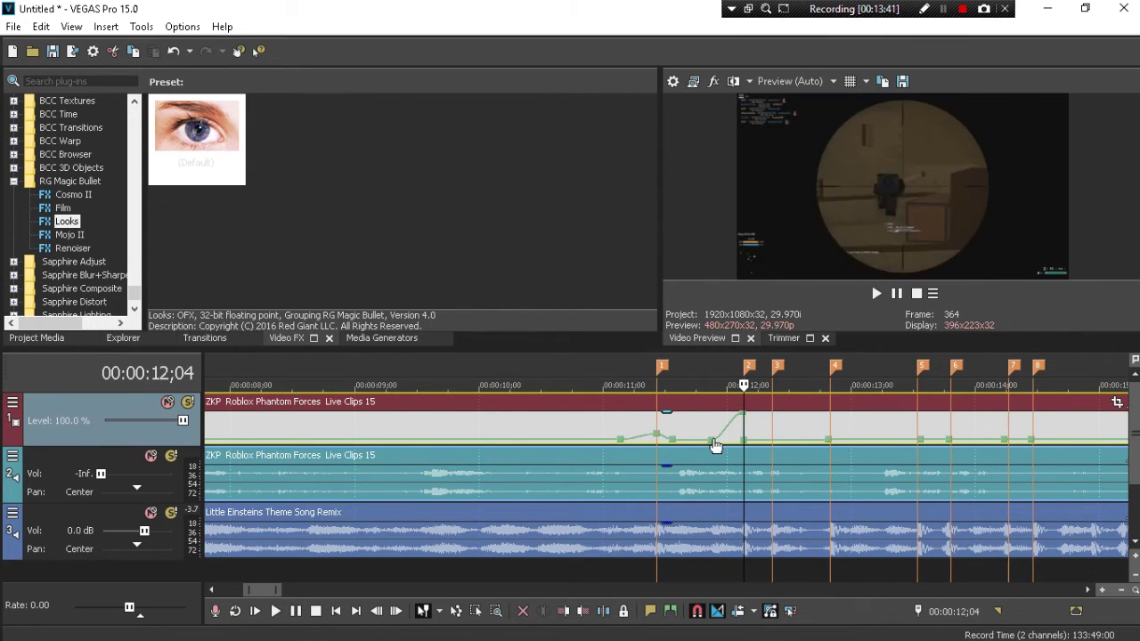
right_click(721, 438)
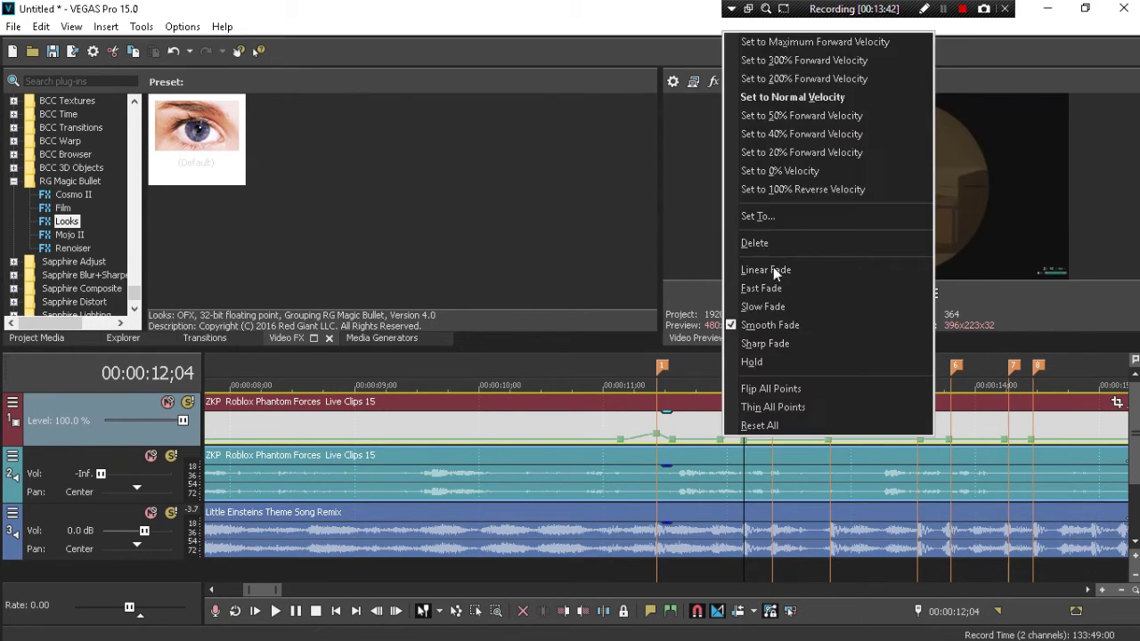
click(793, 135)
Preview the 40% slowdown twice from just before the first peak
click(627, 420)
key(space)
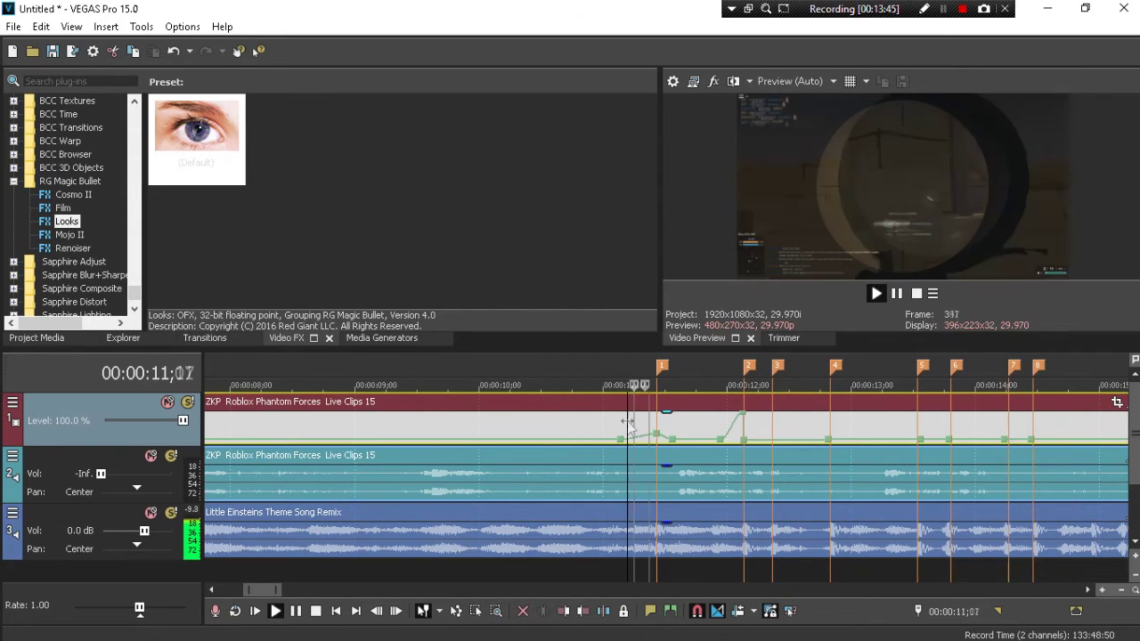
key(space)
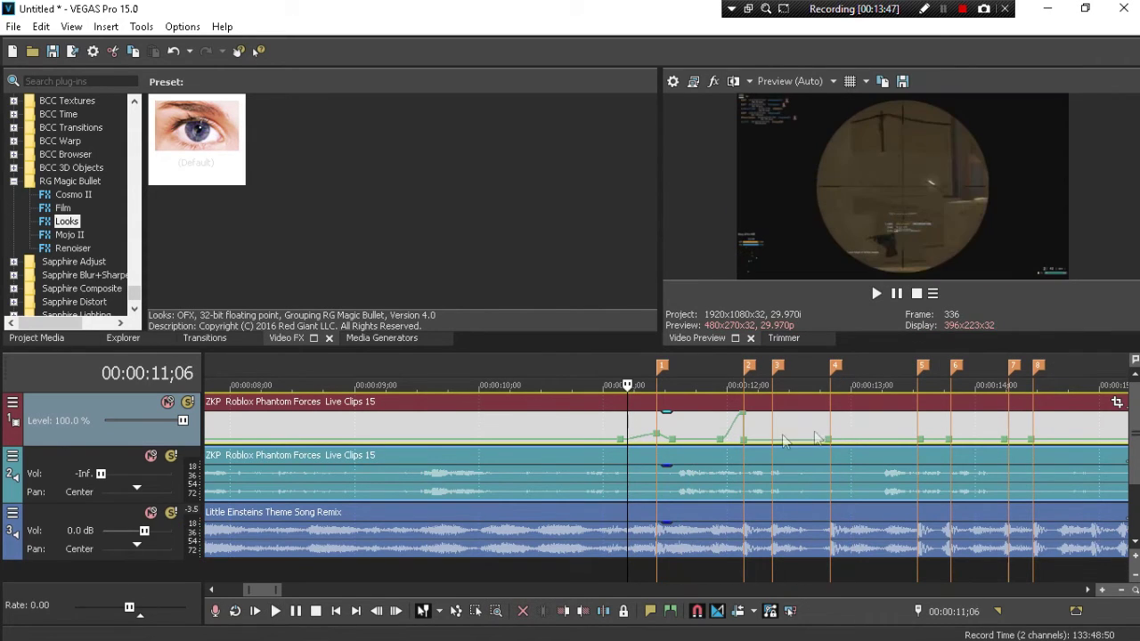
key(space)
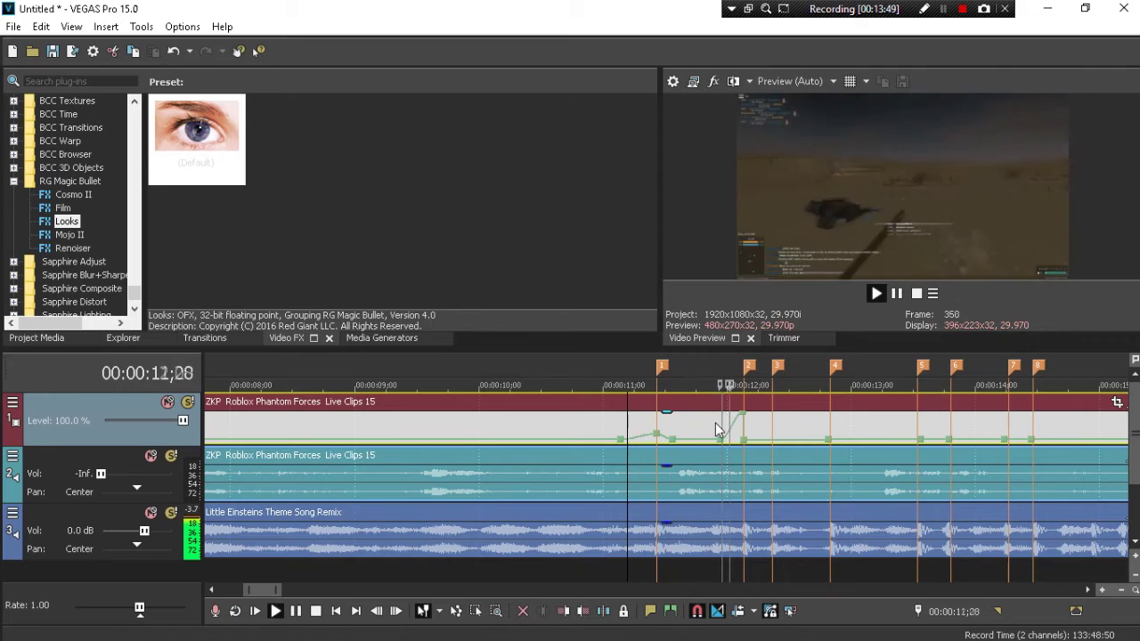
key(space)
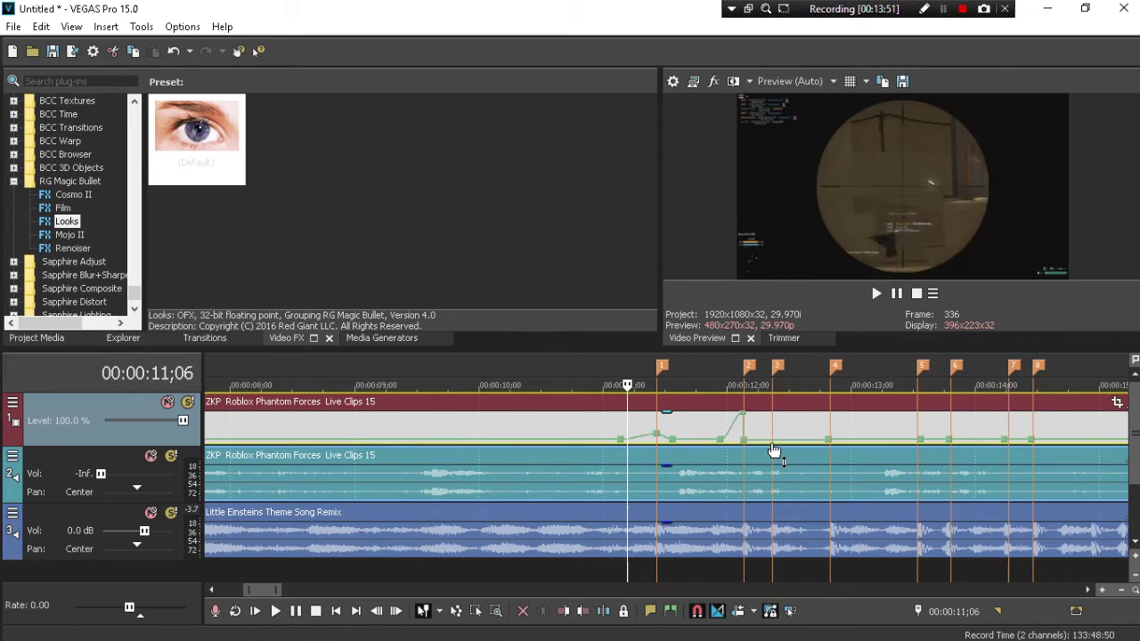
click(772, 445)
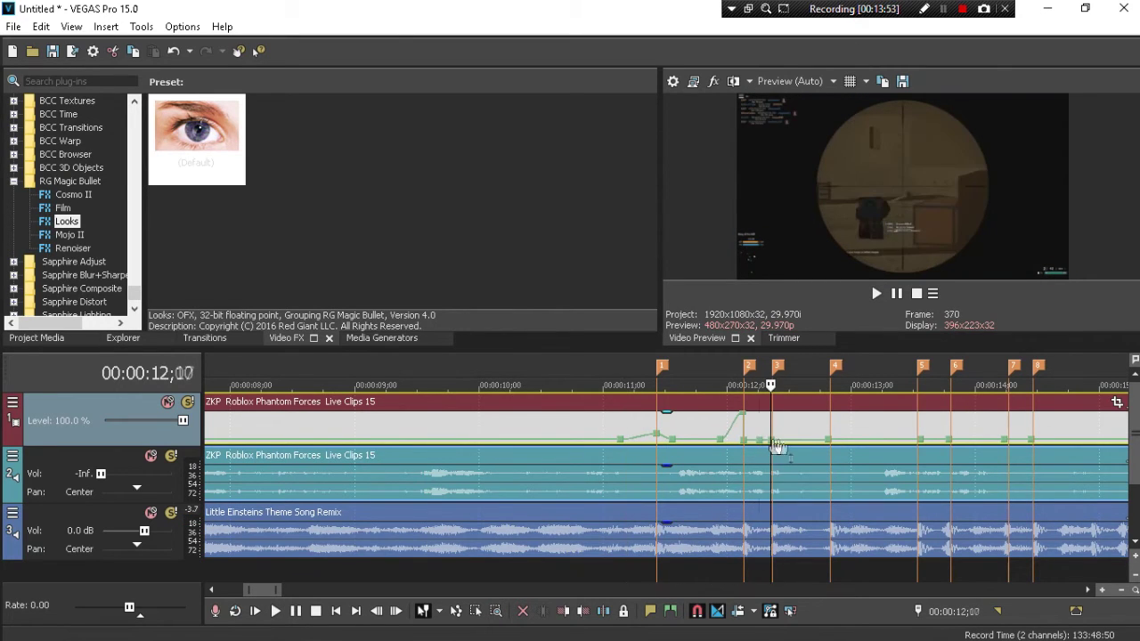
Add a velocity point at marker 3, raise it into a peak, and preview it
key(Left)
key(Left)
key(Left)
click(783, 442)
double_click(771, 439)
drag(771, 439, 777, 417)
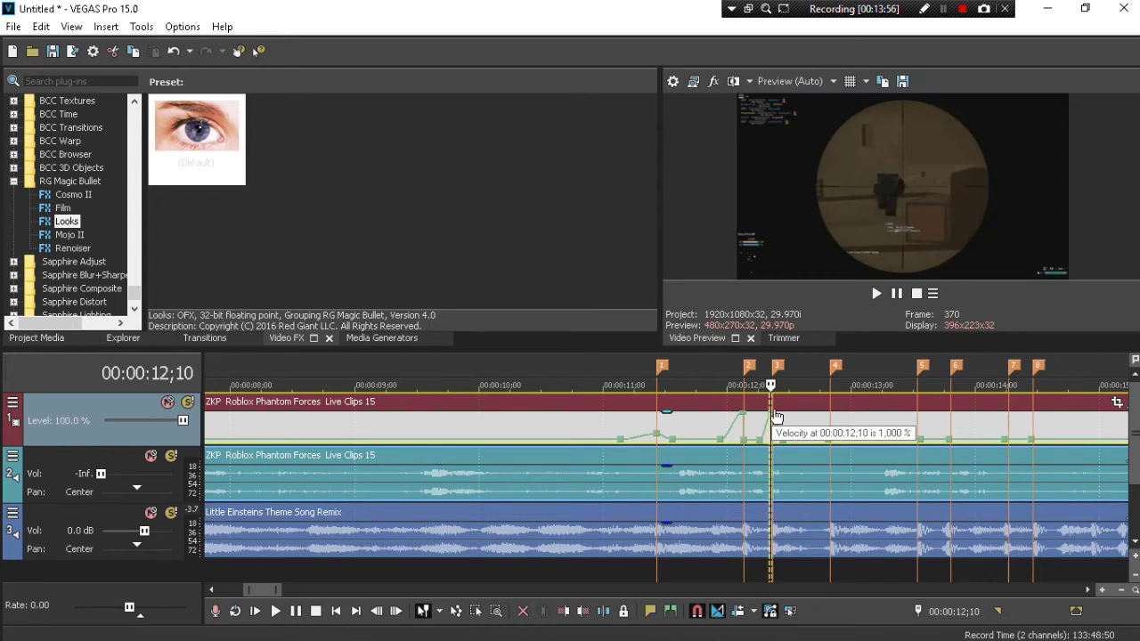
click(692, 422)
key(space)
key(space)
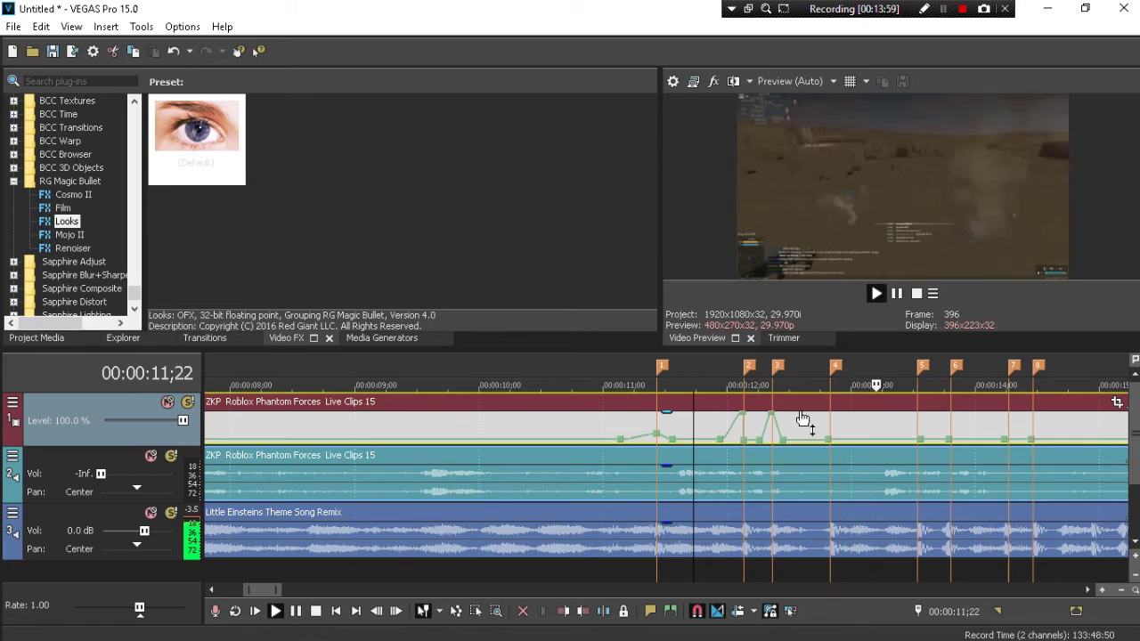
Add a raised velocity peak at marker 4 and preview both new peaks
double_click(831, 442)
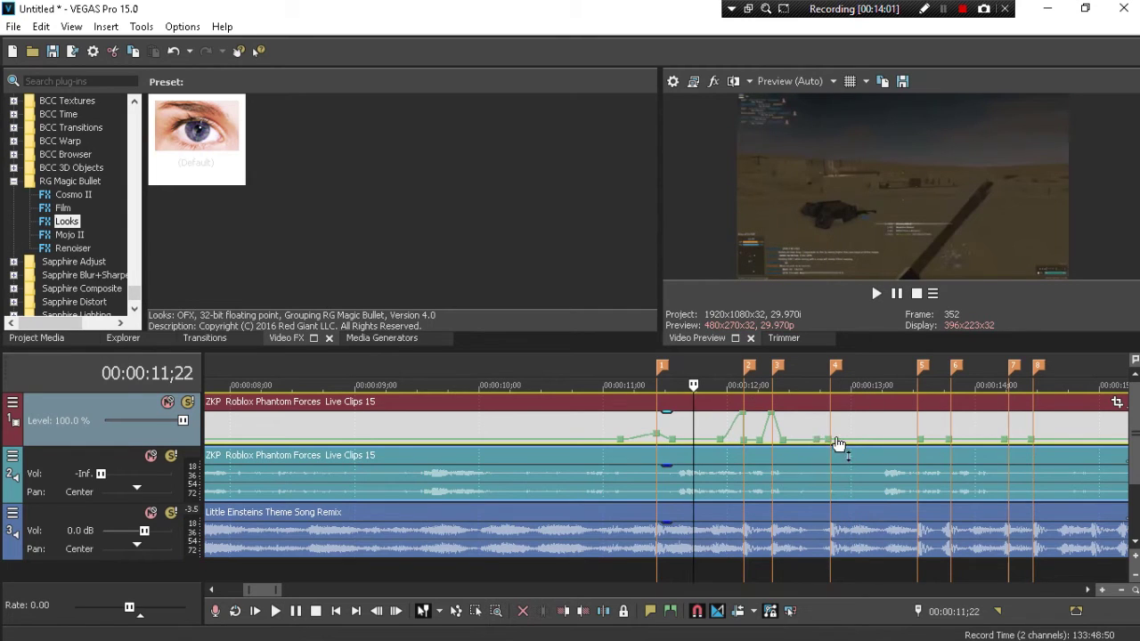
drag(831, 441, 832, 403)
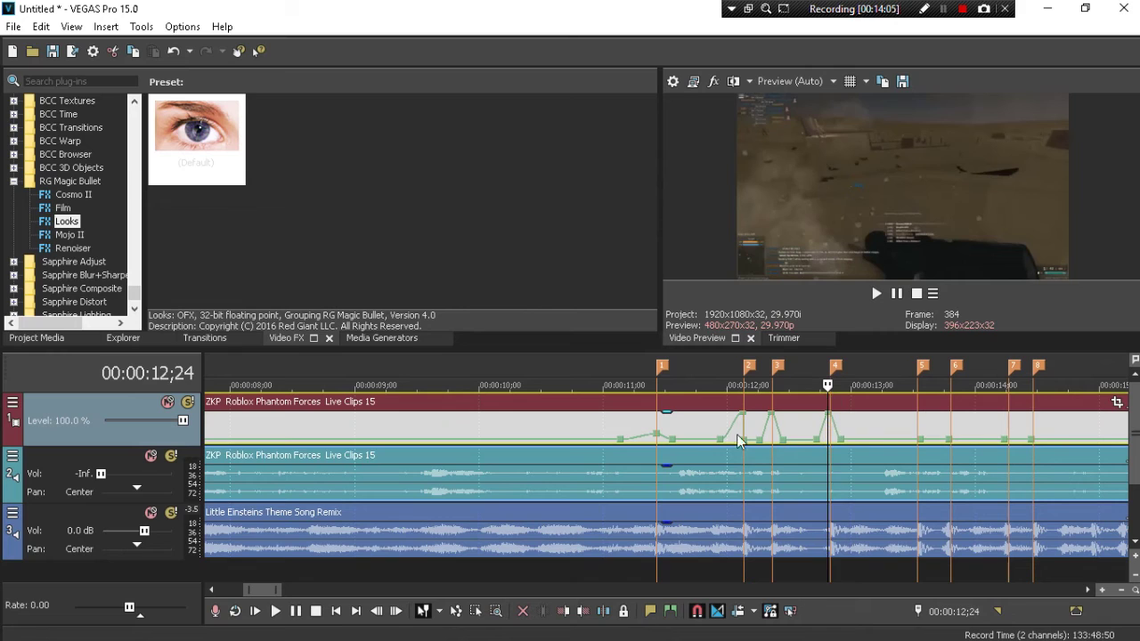
click(681, 424)
key(space)
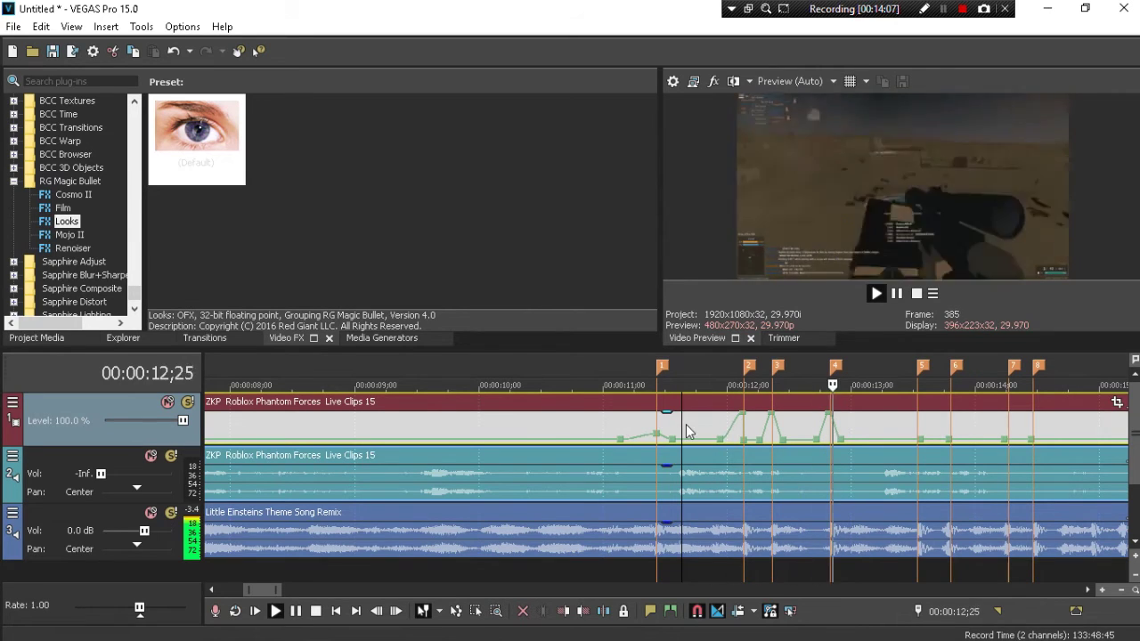
key(space)
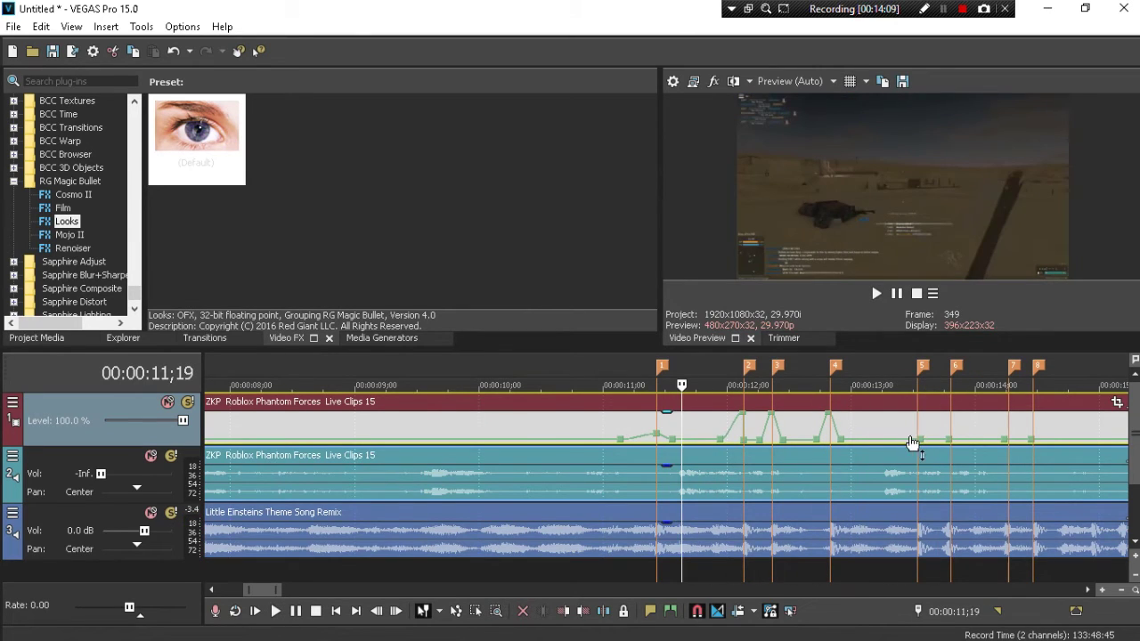
Raise velocity peaks at marker 5 (450%) and marker 6, then preview from before marker 5
click(902, 441)
click(920, 443)
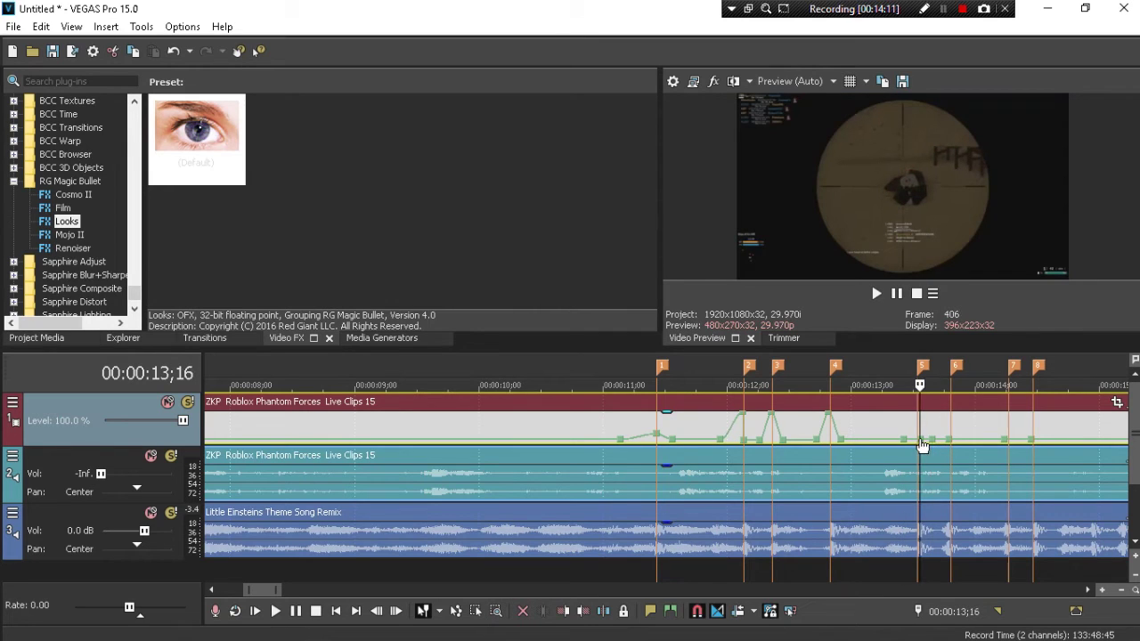
drag(923, 438, 920, 427)
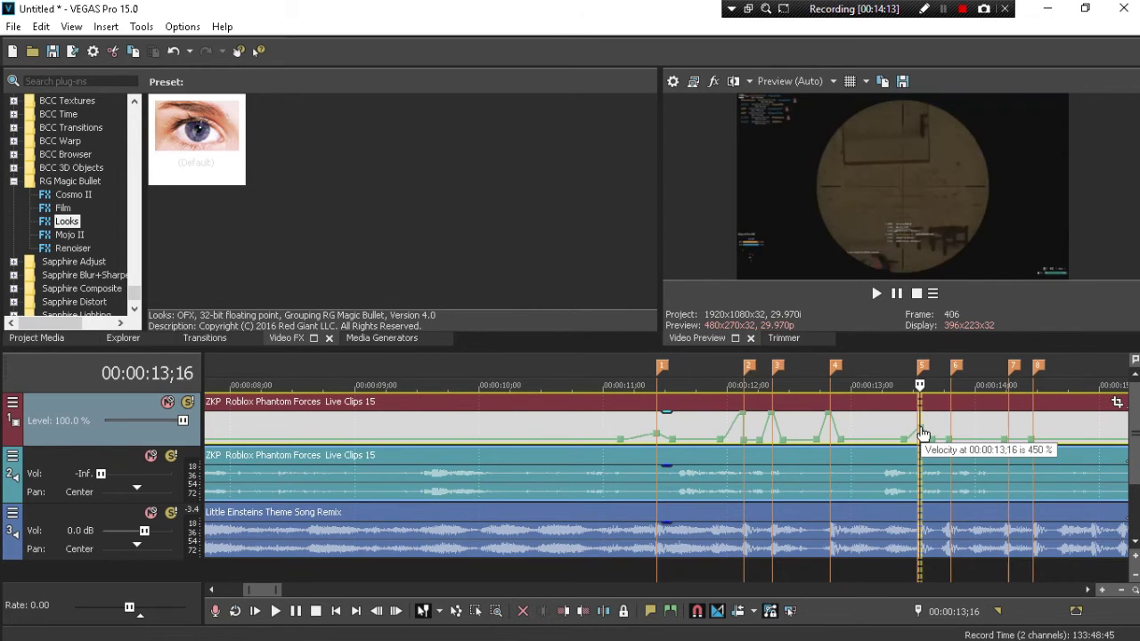
click(940, 445)
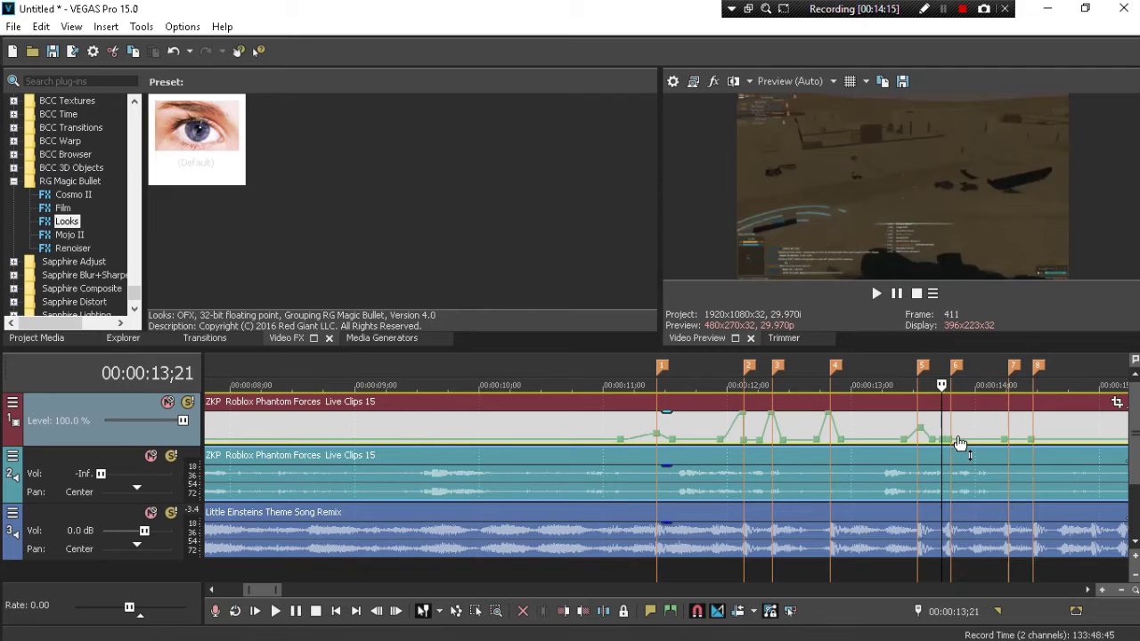
click(956, 448)
click(949, 447)
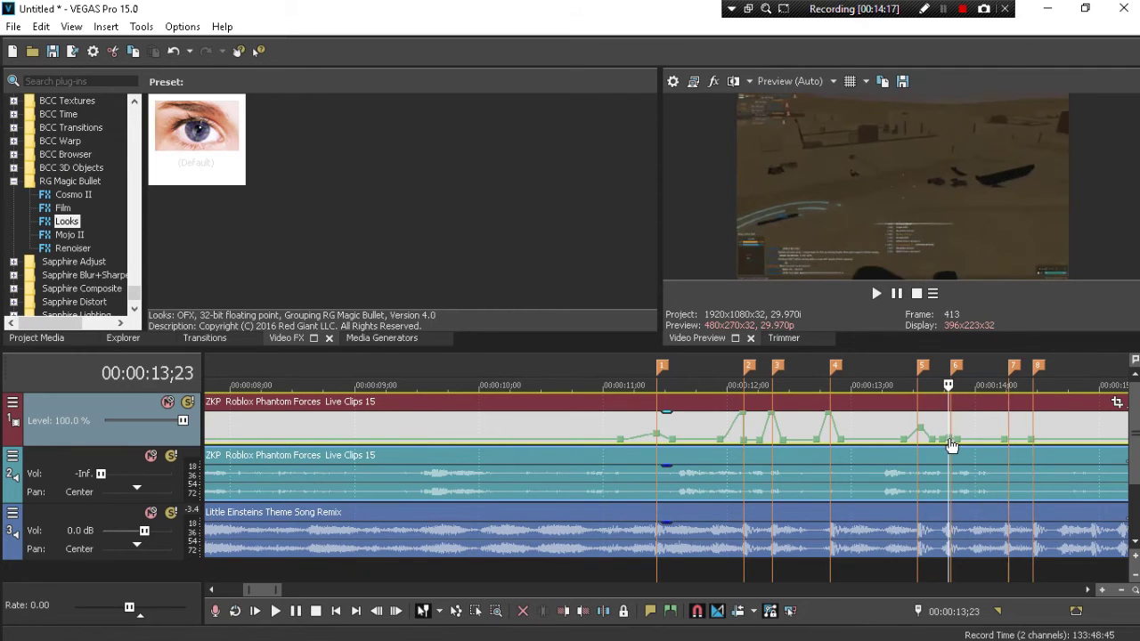
drag(952, 438, 949, 414)
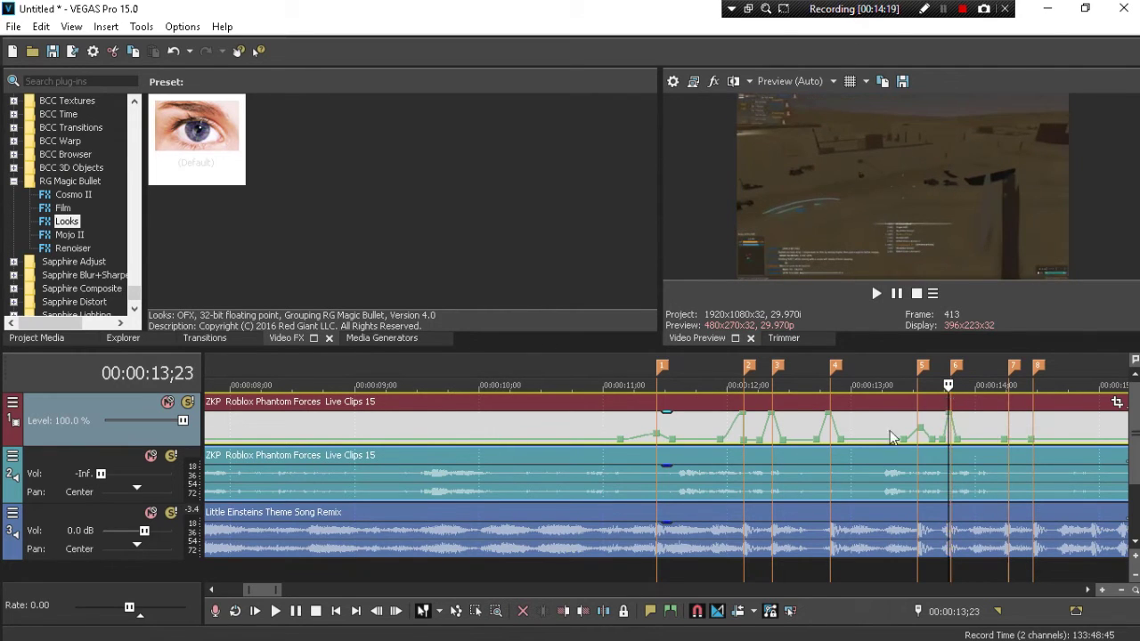
click(873, 420)
key(space)
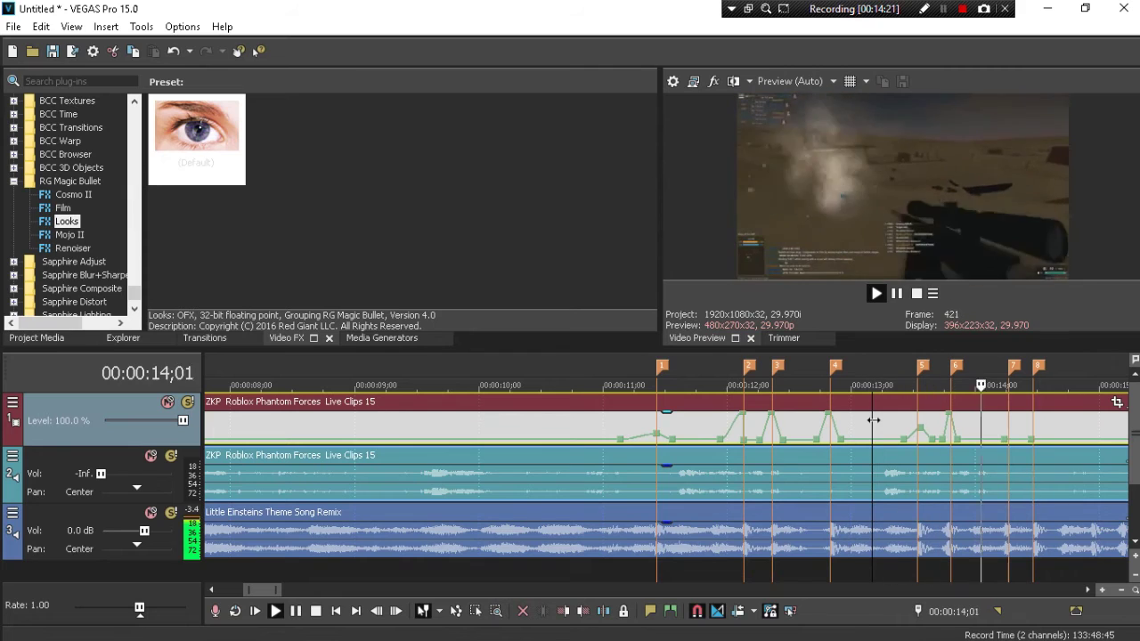
key(space)
Adjust the marker 6 peak height, add a point after it, and preview the section
scroll(790, 445, down, 2)
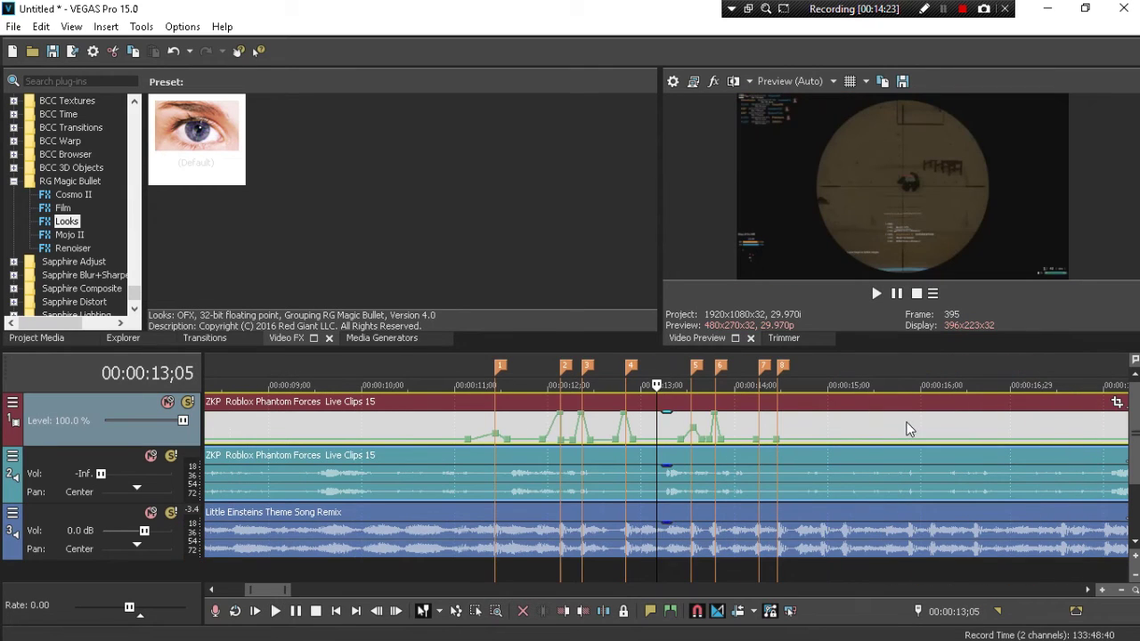
drag(695, 433, 697, 410)
double_click(713, 425)
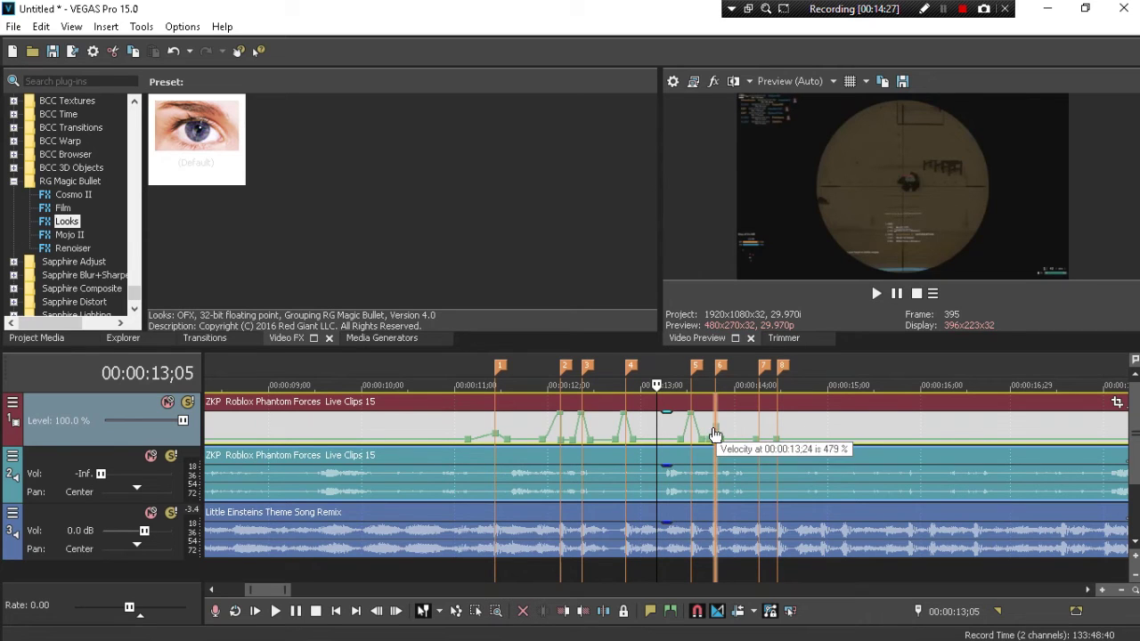
key(space)
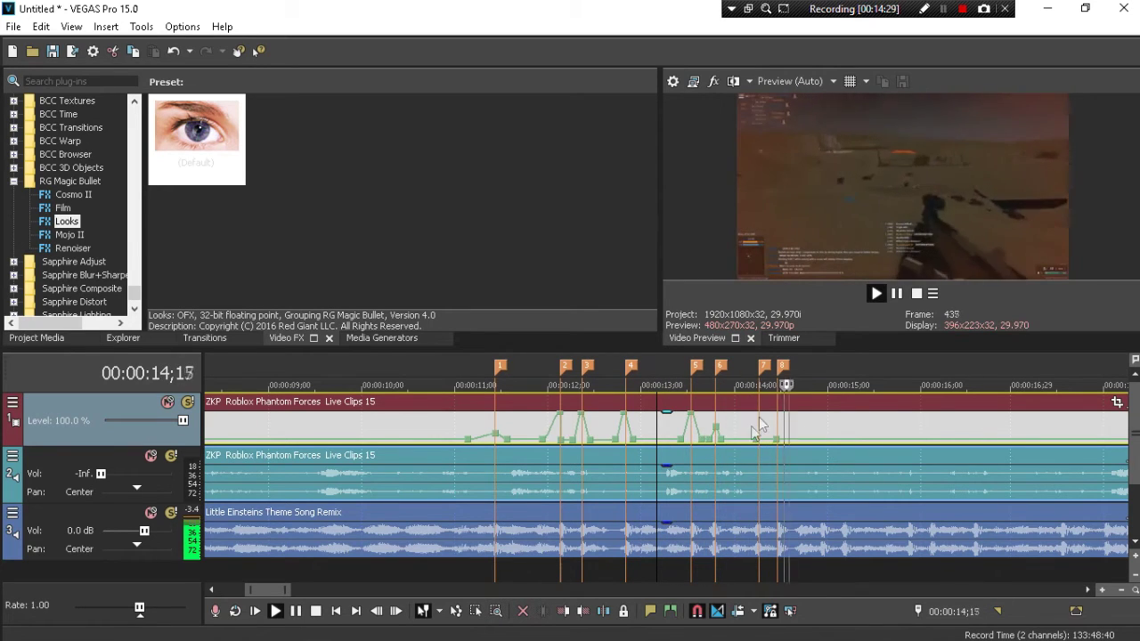
key(space)
scroll(751, 443, up, 2)
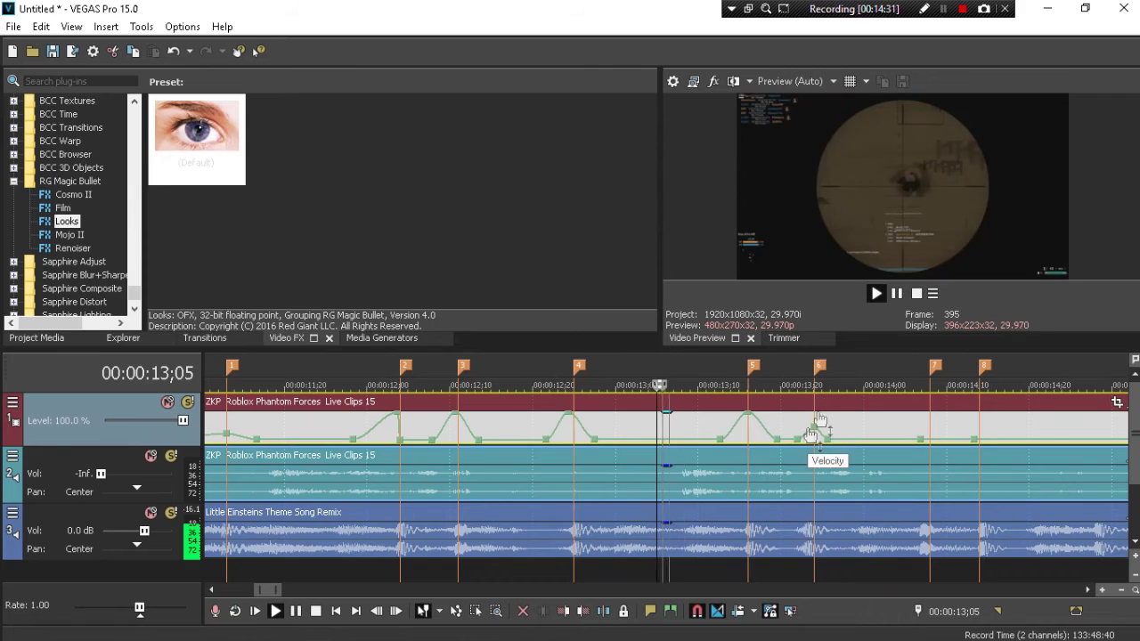
key(space)
key(space)
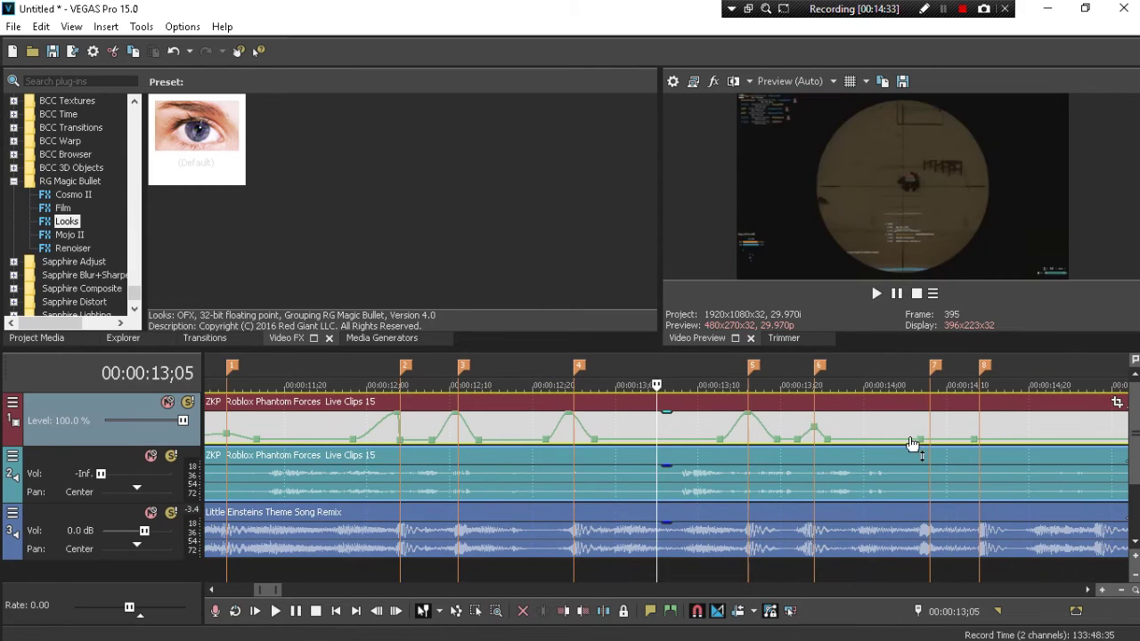
Raise velocity peaks at markers 7 and 8 on the gameplay clip
right_click(930, 440)
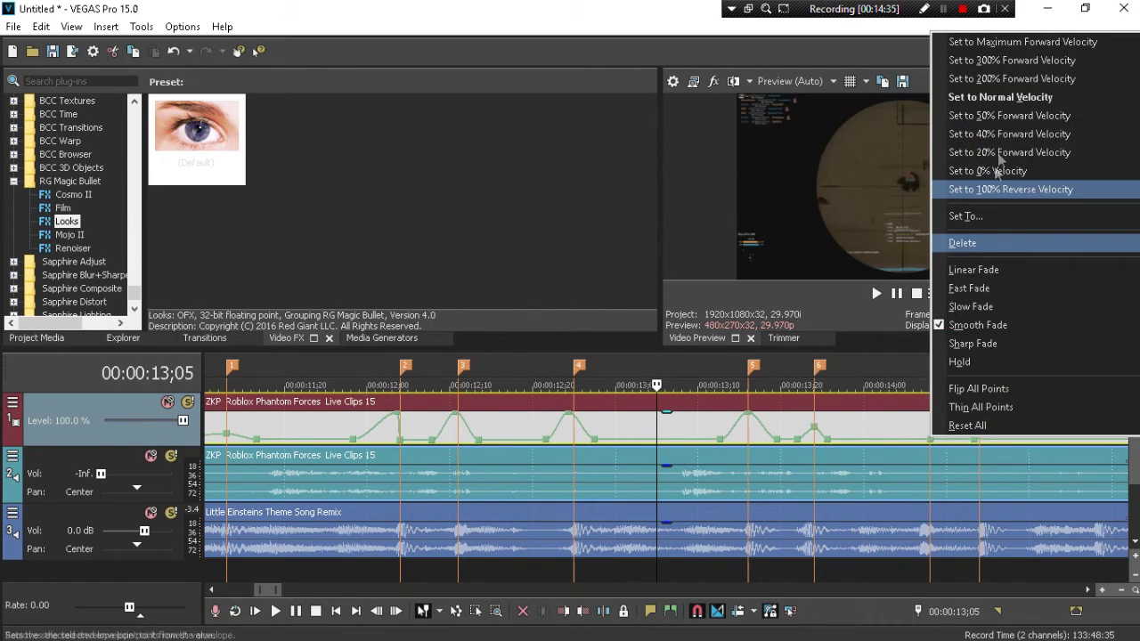
click(909, 422)
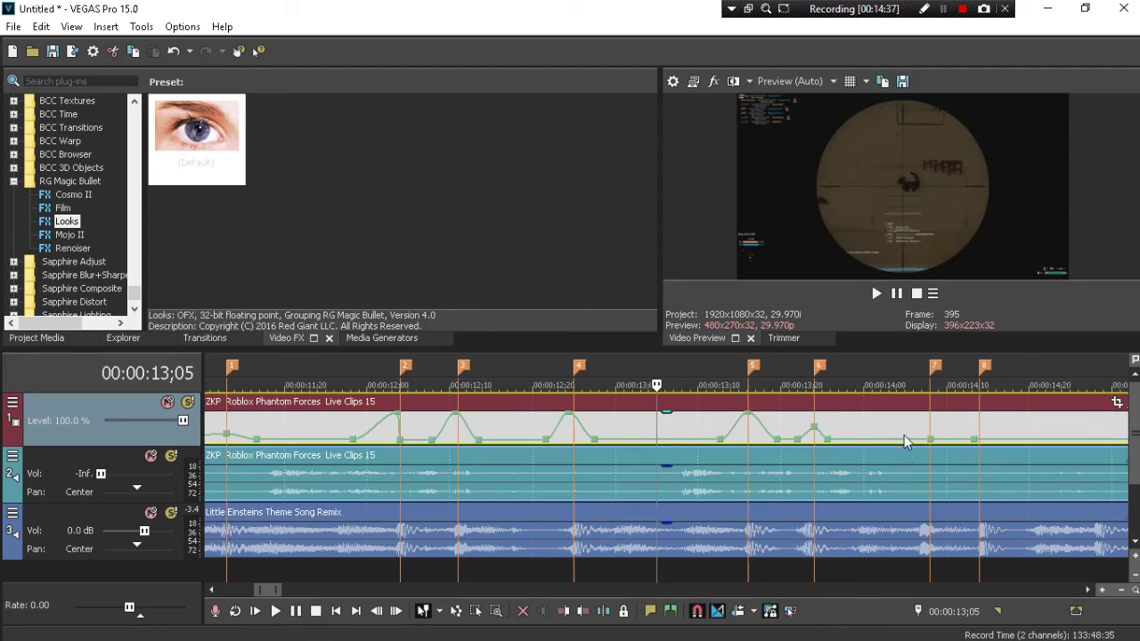
click(905, 436)
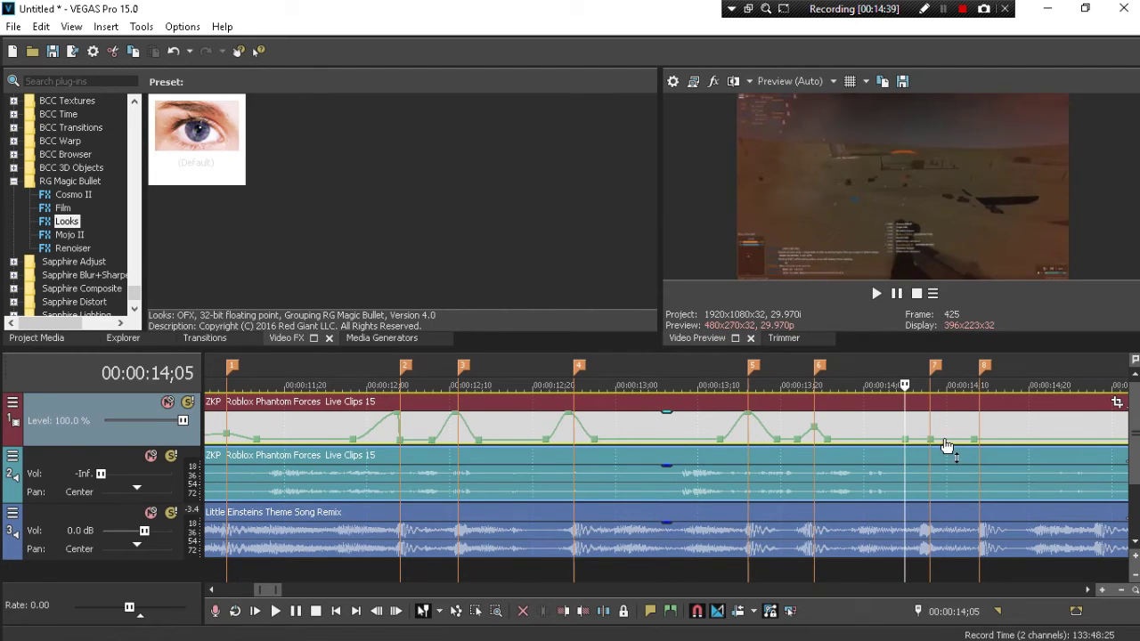
click(939, 445)
click(930, 446)
drag(930, 440, 929, 411)
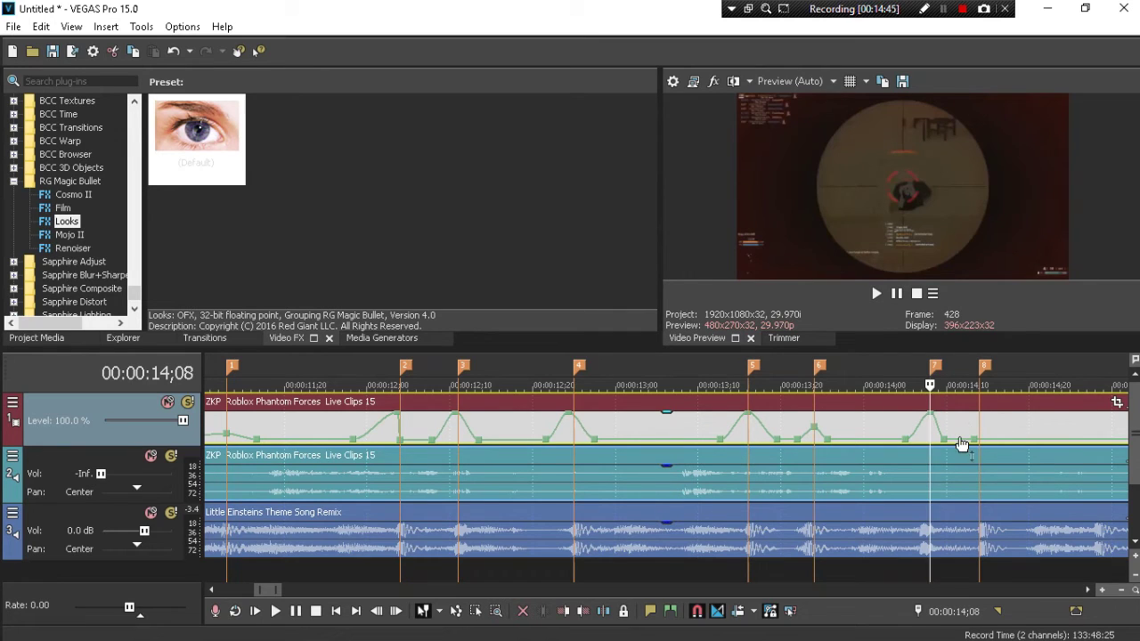
click(962, 444)
click(984, 440)
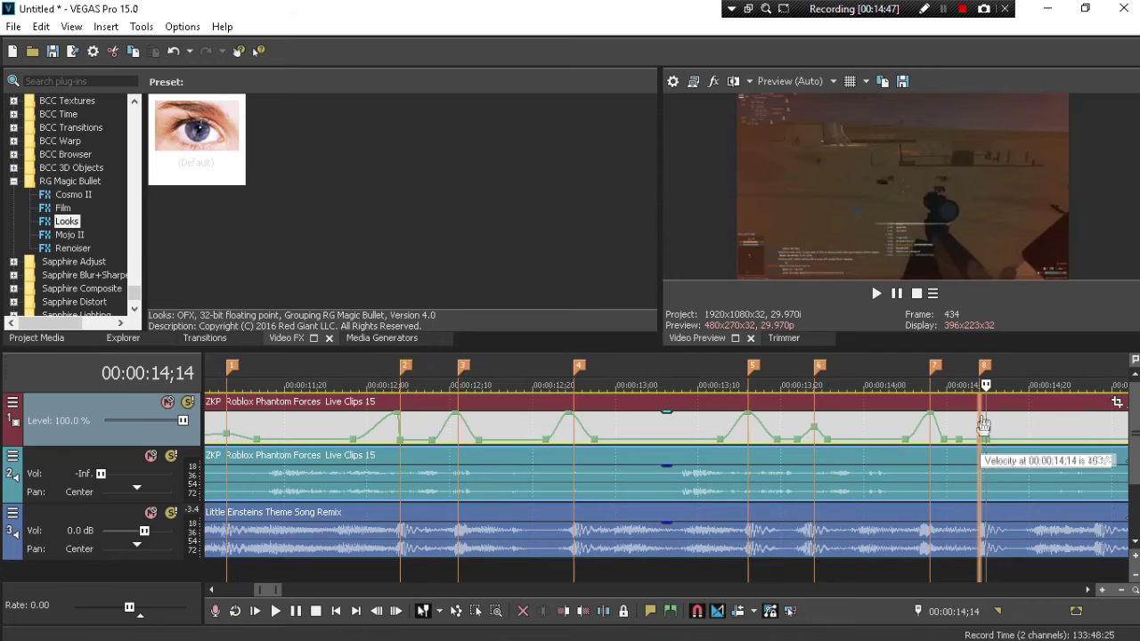
drag(983, 425, 986, 412)
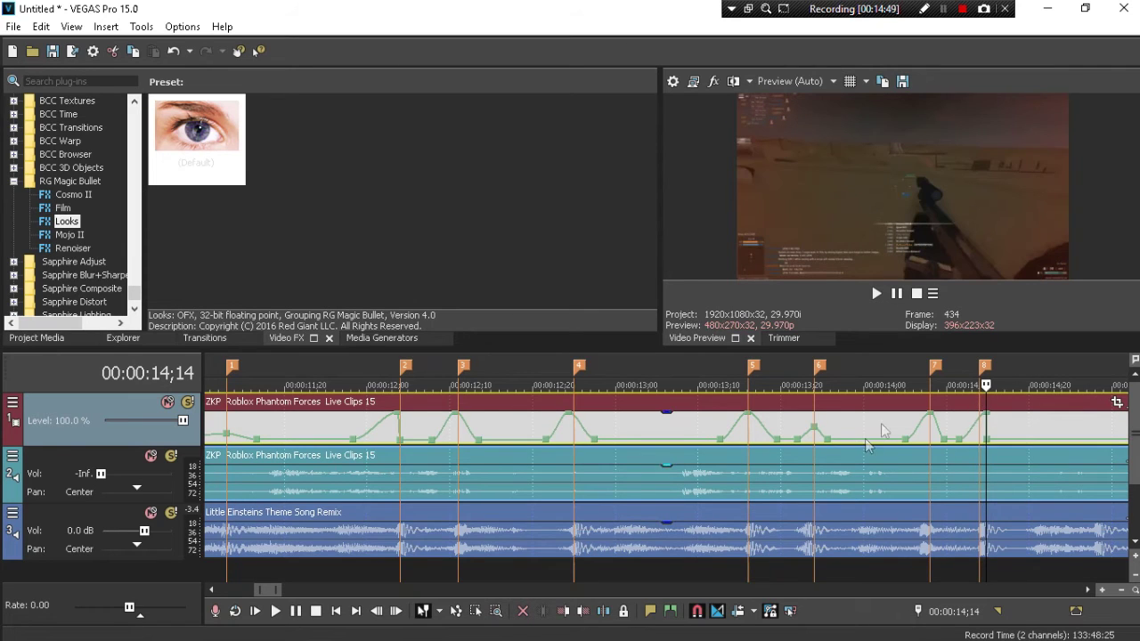
Preview the last peaks, then replay the section from 14;00
key(space)
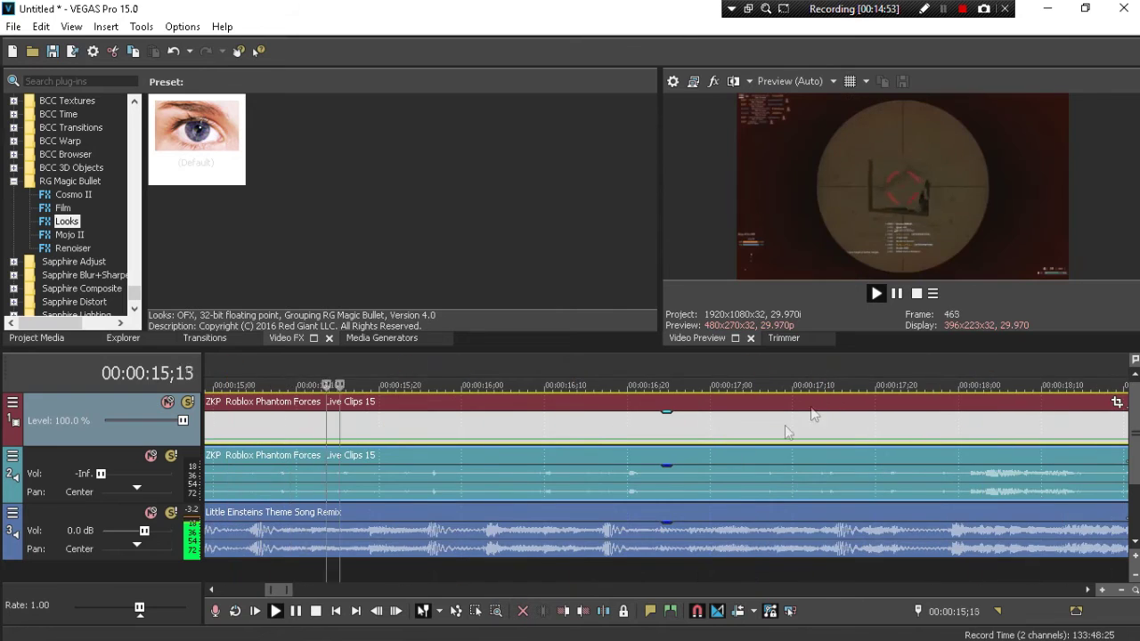
key(space)
scroll(816, 436, down, 3)
click(720, 432)
key(space)
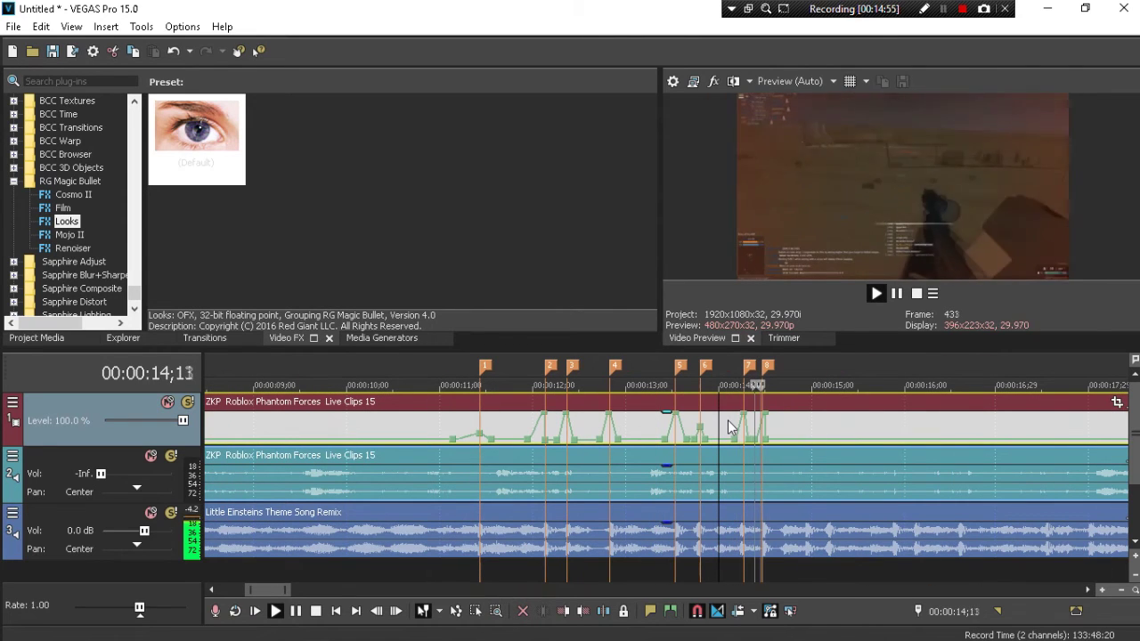
key(space)
Lower the point near 14;08 slightly, shift the marker 8 point earlier, and preview the ramp
scroll(766, 433, up, 3)
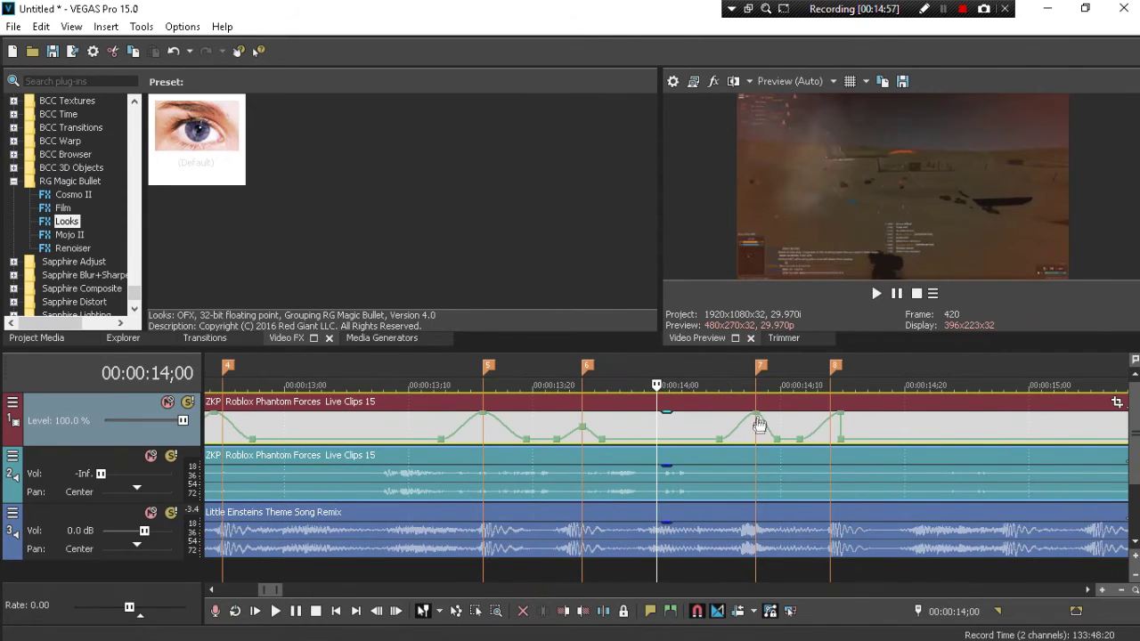
drag(758, 426, 762, 429)
key(space)
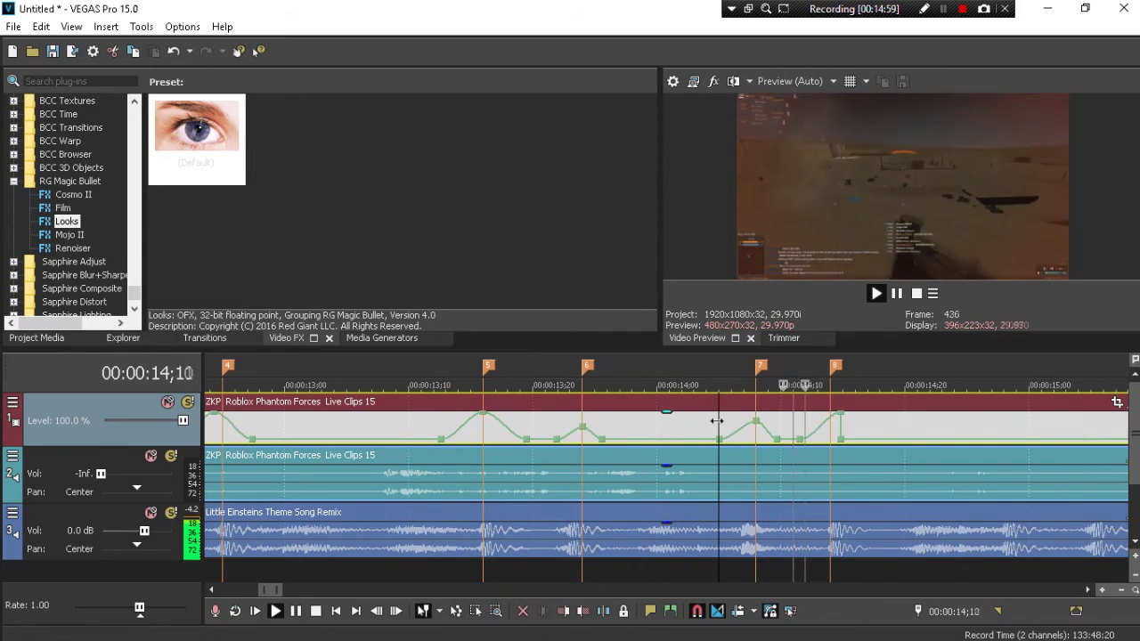
key(space)
drag(839, 422, 829, 429)
key(space)
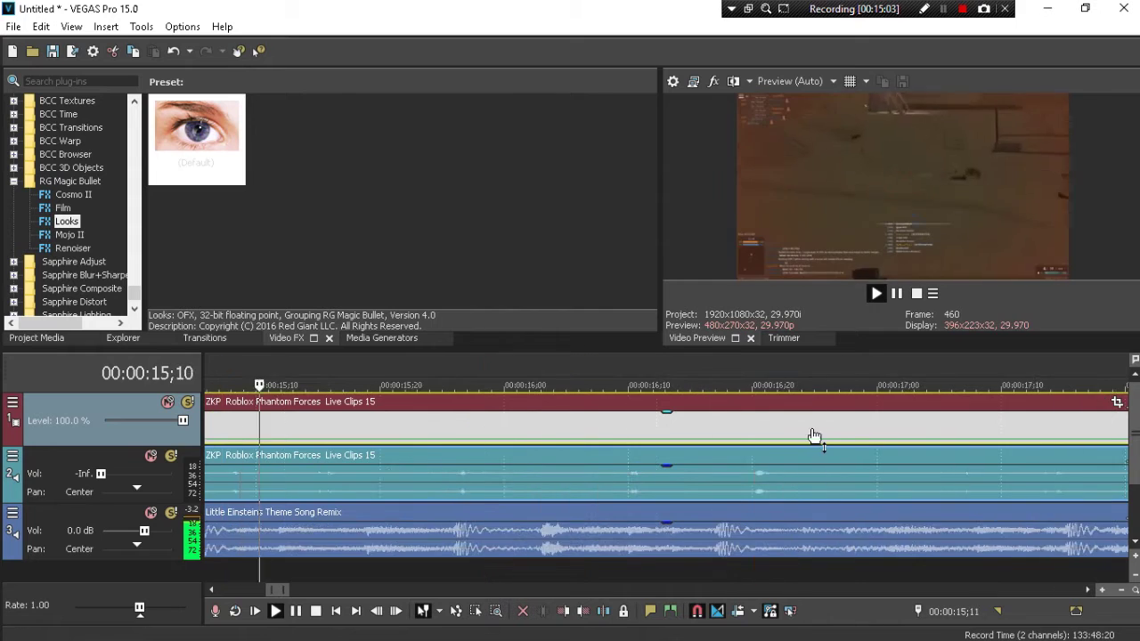
key(space)
Delete the velocity peak near marker 8 and play from 14;05 to 16;13
right_click(828, 415)
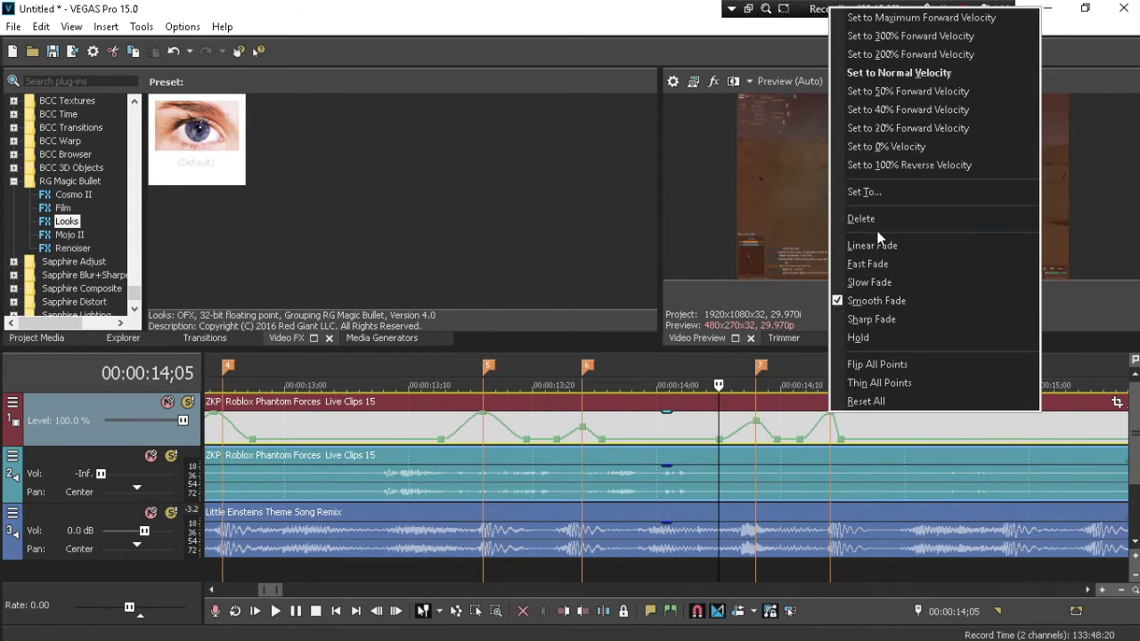
click(851, 217)
key(space)
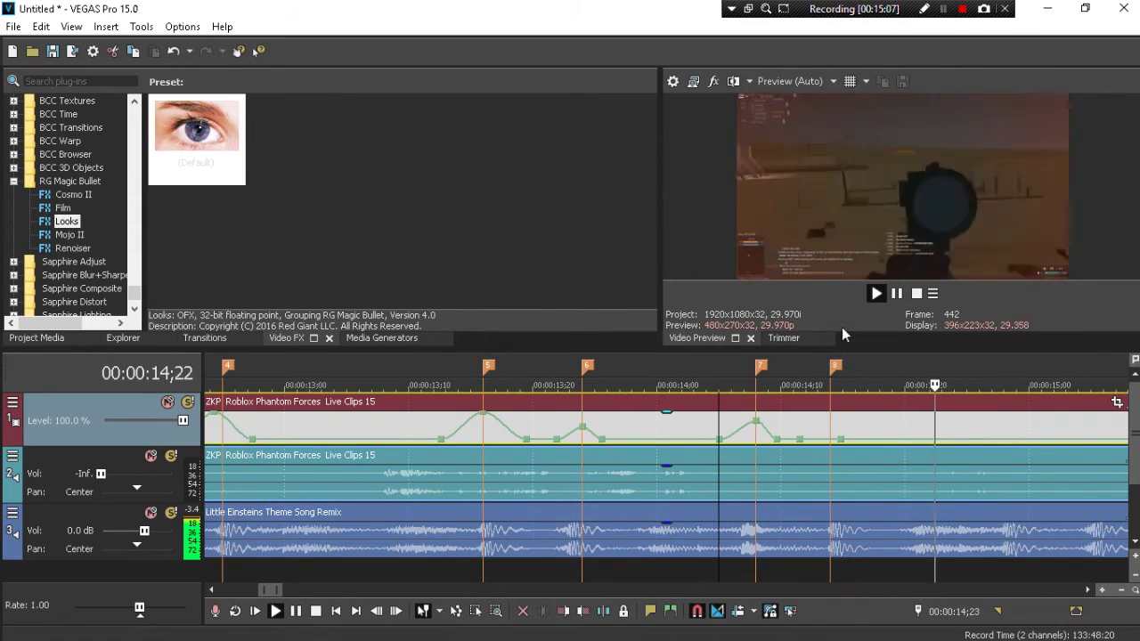
click(896, 294)
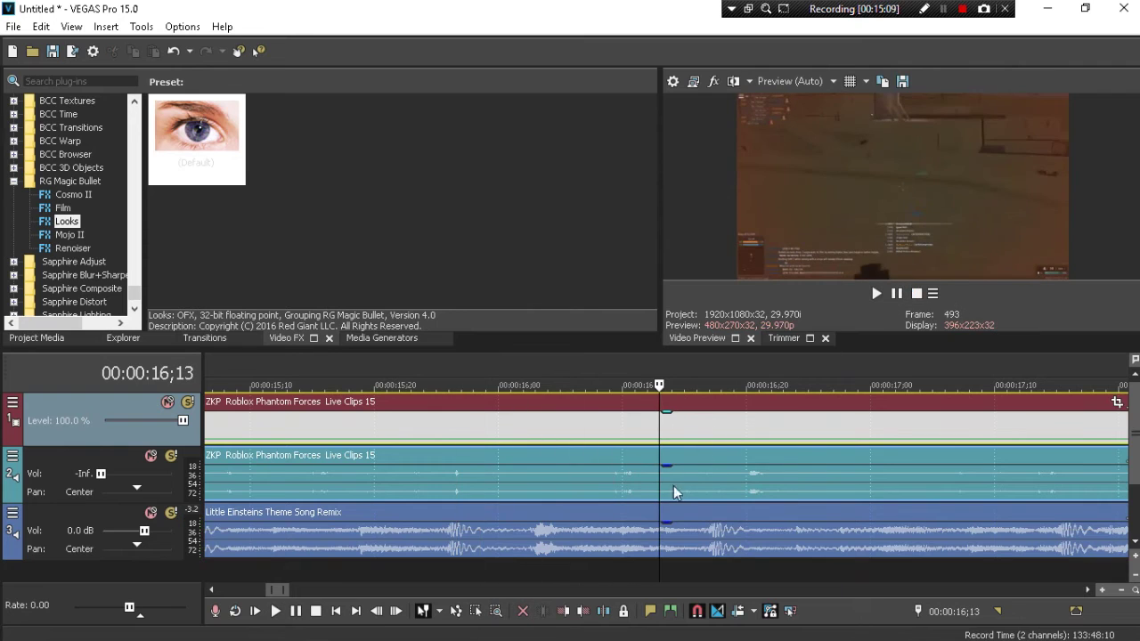
Play the ramp into marker 2 from 12;04 to review it
scroll(624, 491, down, 4)
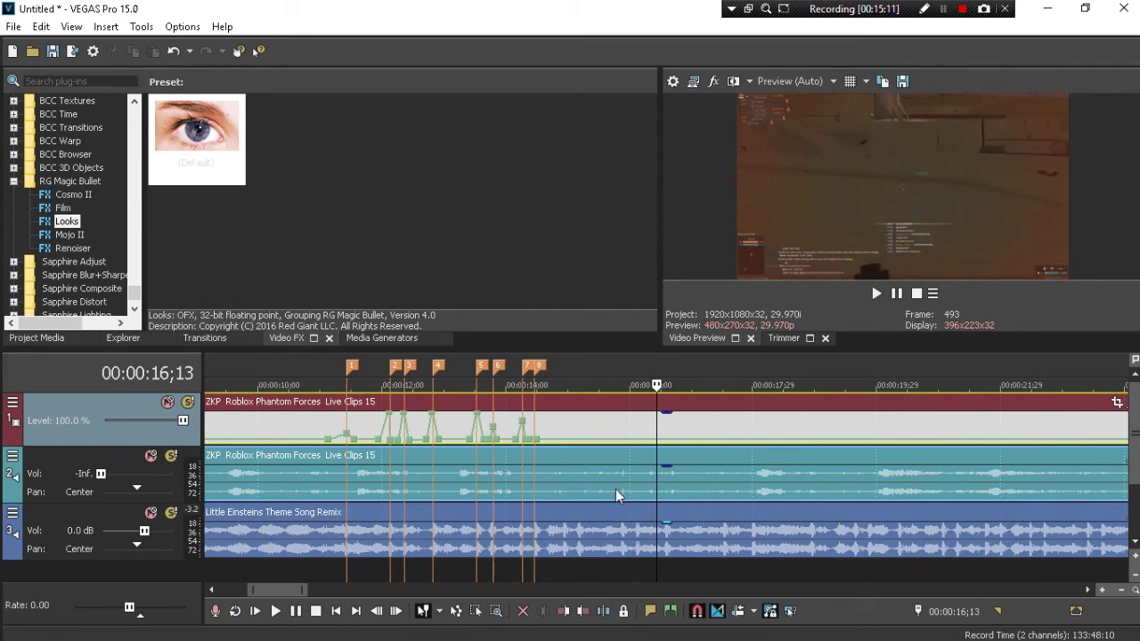
click(392, 433)
scroll(592, 451, up, 4)
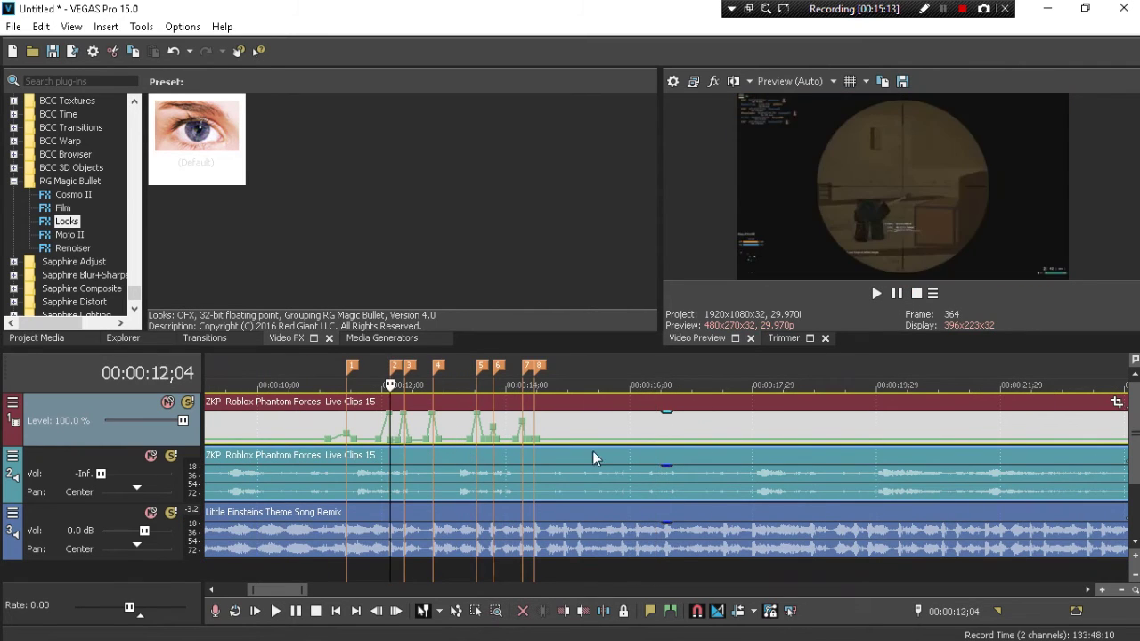
key(space)
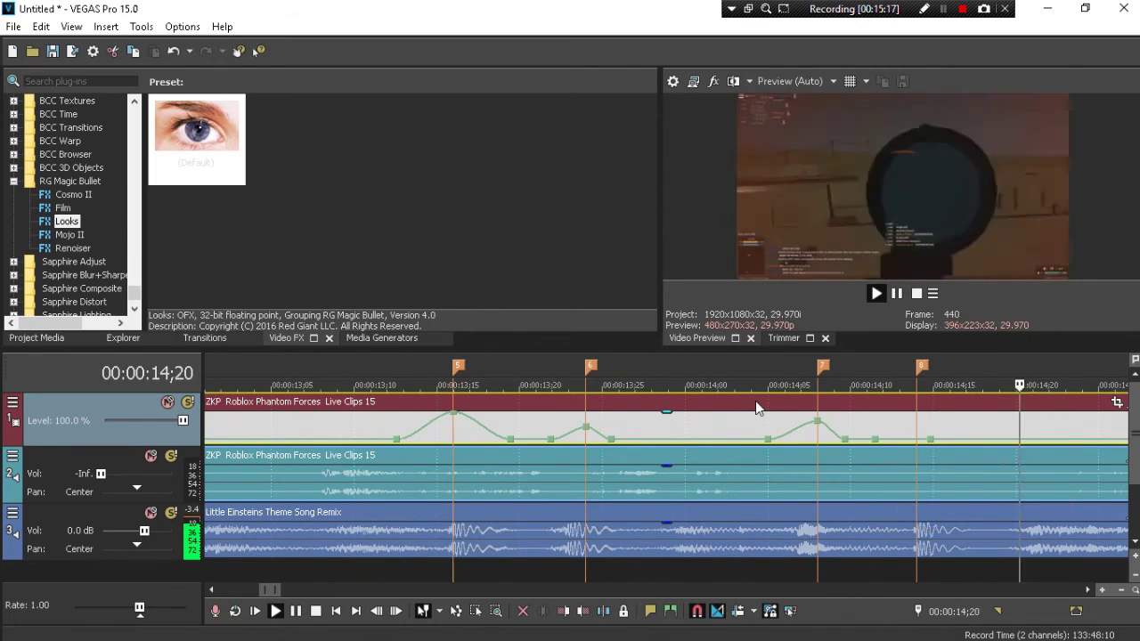
key(space)
Make the ramp into marker 2 a Slow Fade and preview it from 11;27
right_click(626, 428)
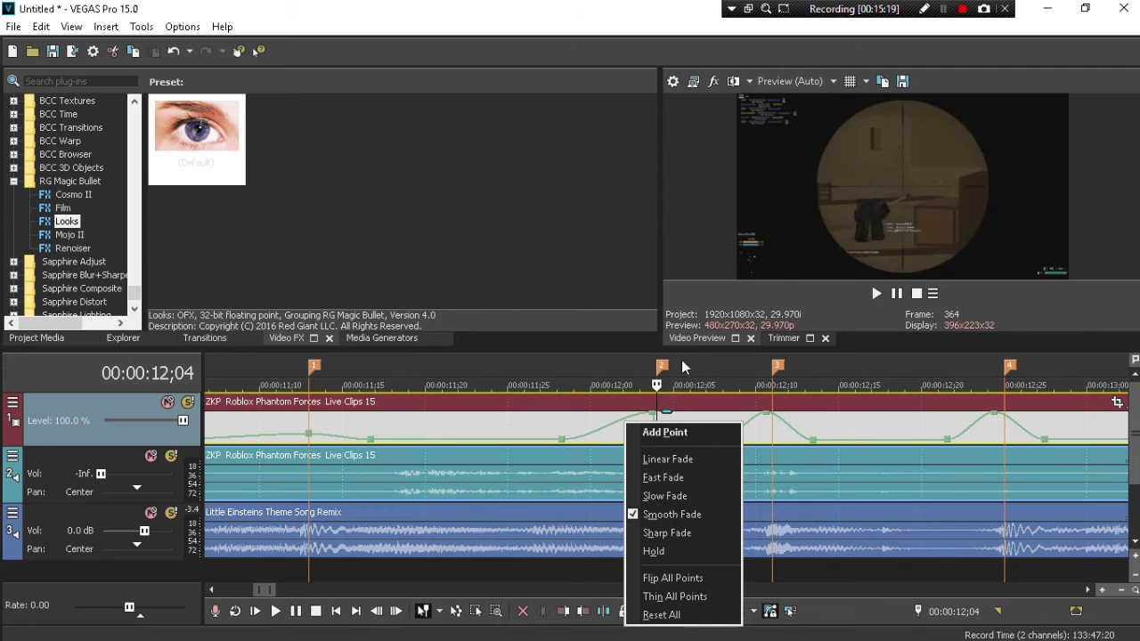
click(670, 496)
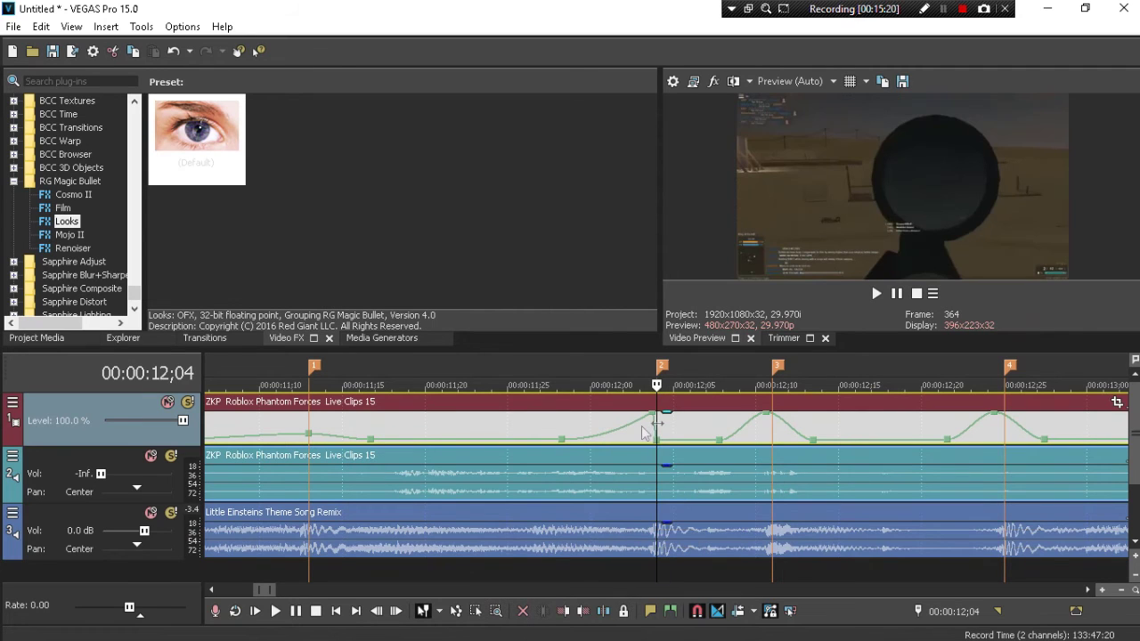
click(548, 422)
key(space)
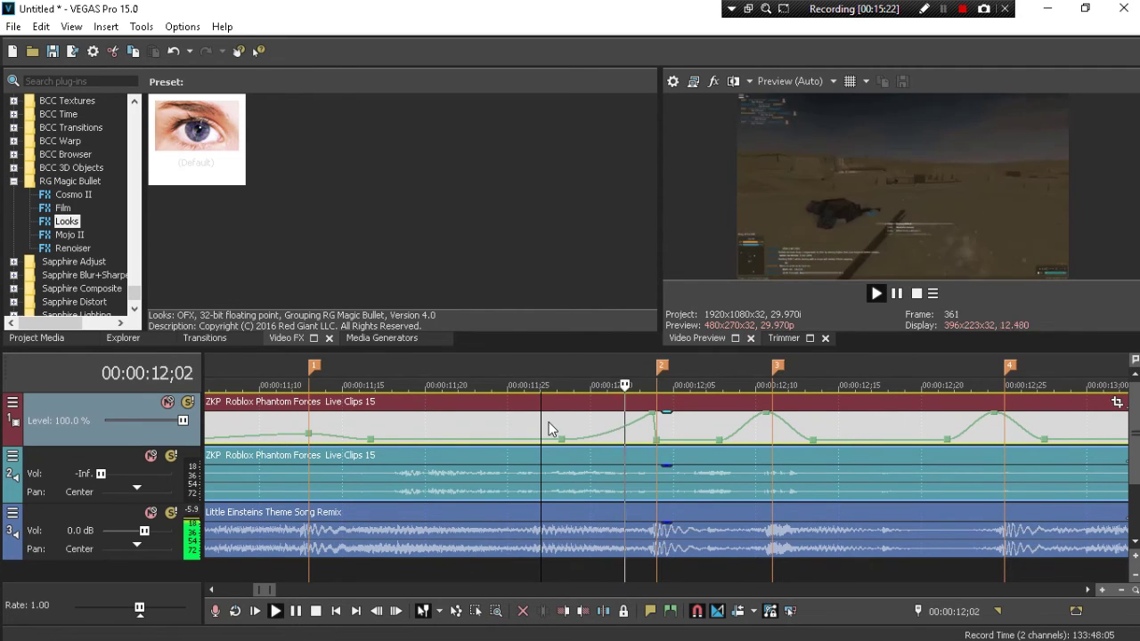
key(space)
Switch the ramp to a Smooth Fade and preview it from 11;27
right_click(625, 429)
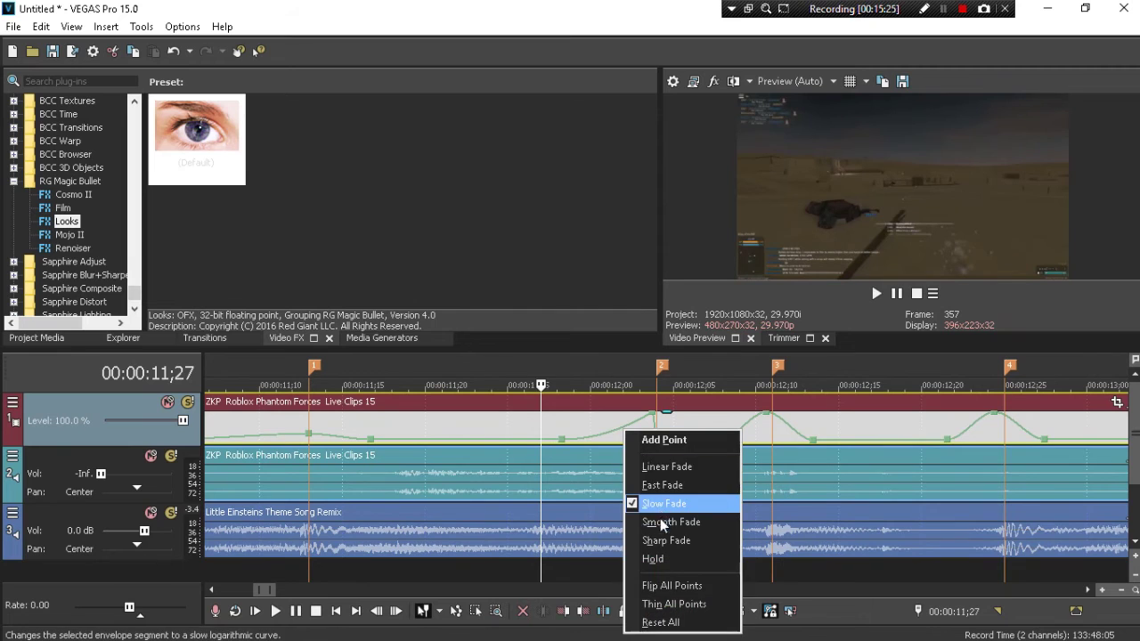
click(662, 523)
key(space)
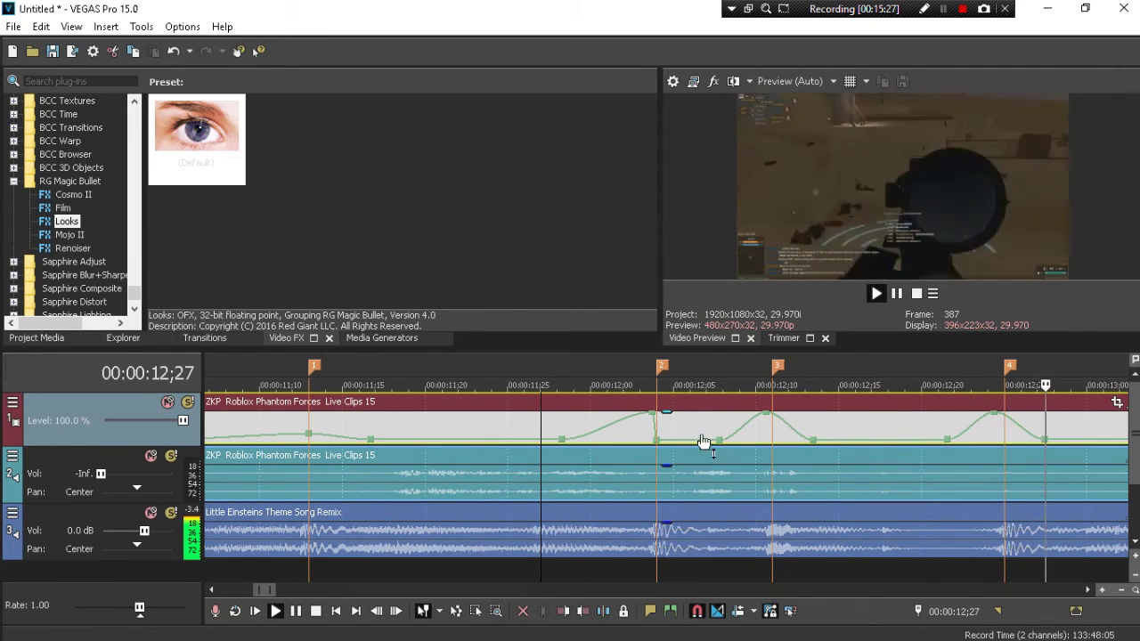
key(space)
Switch the ramp to a Fast Fade and preview it from 11;27
right_click(745, 433)
click(774, 481)
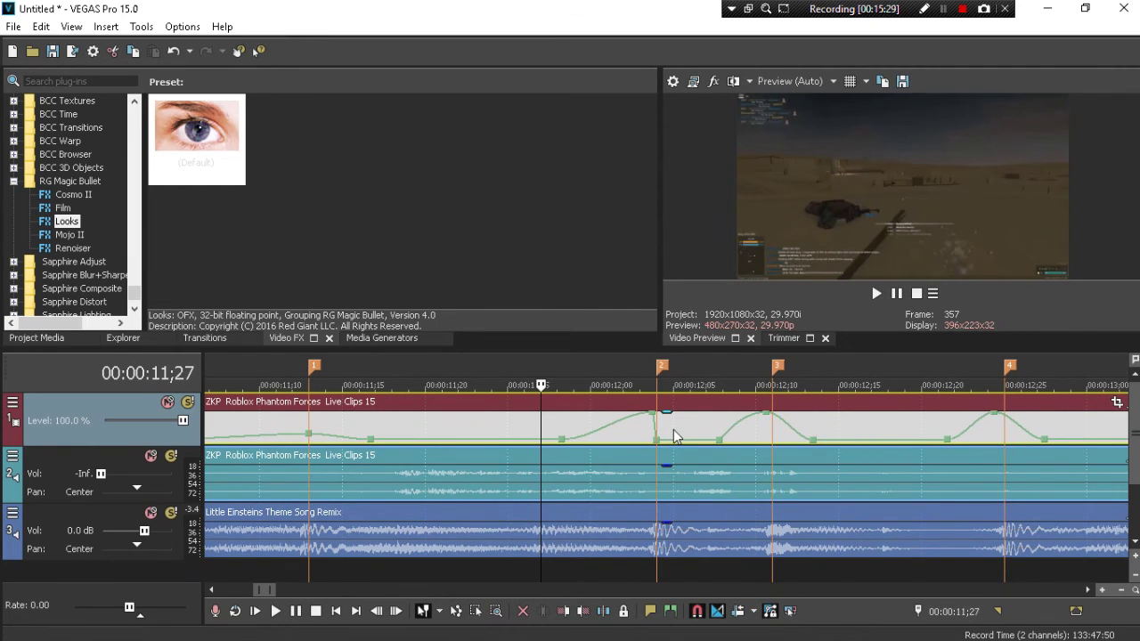
key(space)
key(space)
right_click(606, 434)
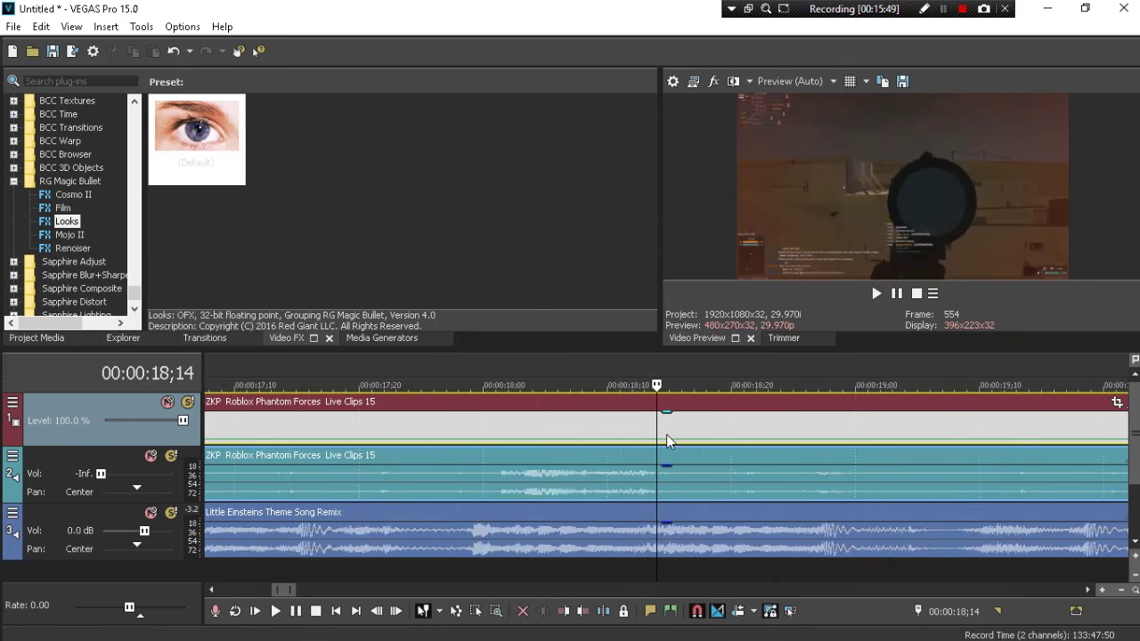
scroll(666, 434, down, 2)
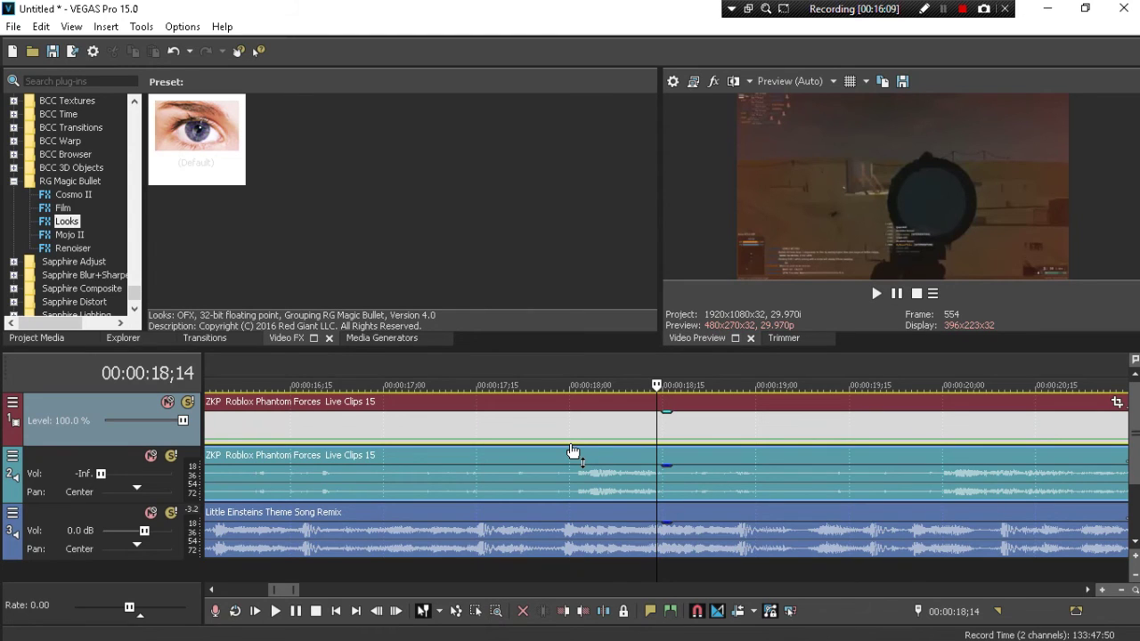
scroll(572, 445, down, 4)
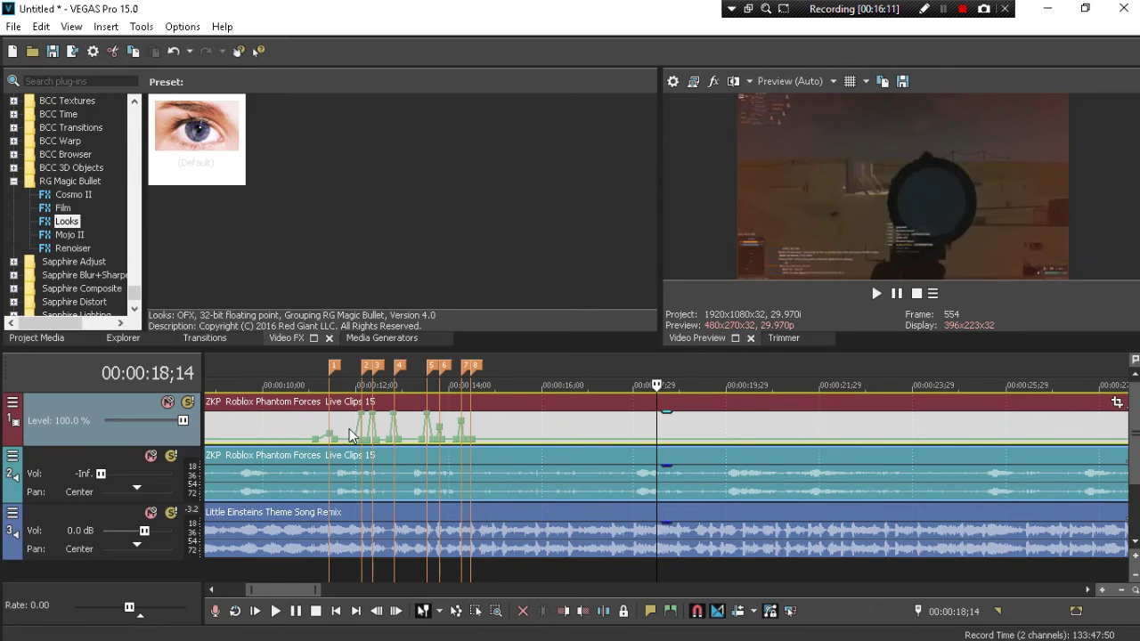
click(350, 436)
scroll(350, 435, up, 4)
Reset the 40% point at 11;16 to Normal Velocity and preview from 11;02 past marker 2
key(space)
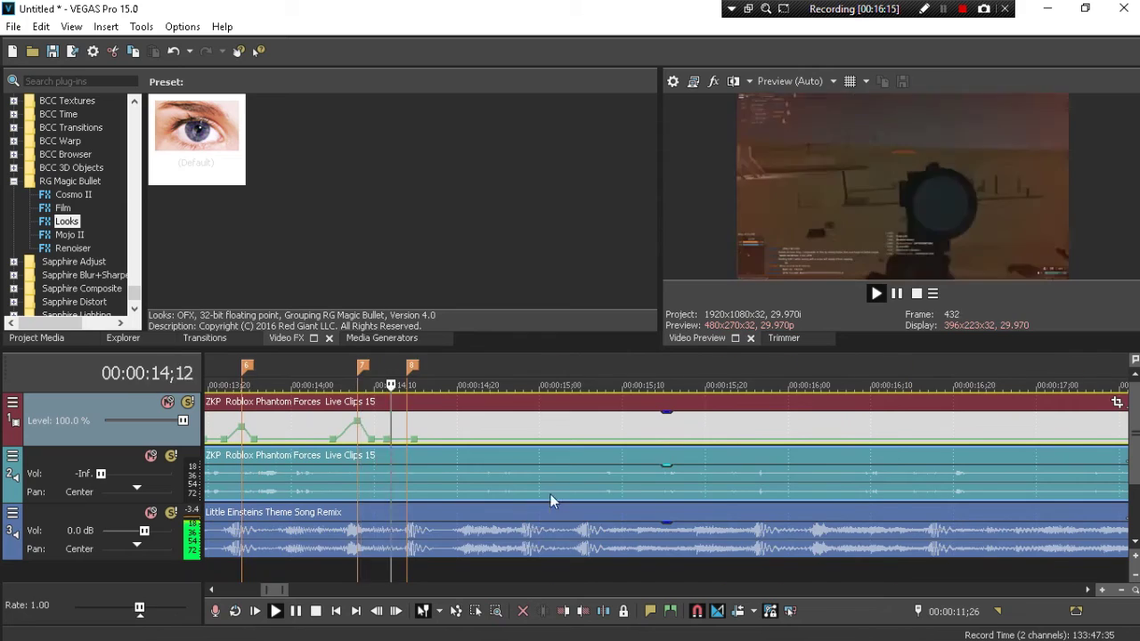
key(space)
mouse_move(583, 444)
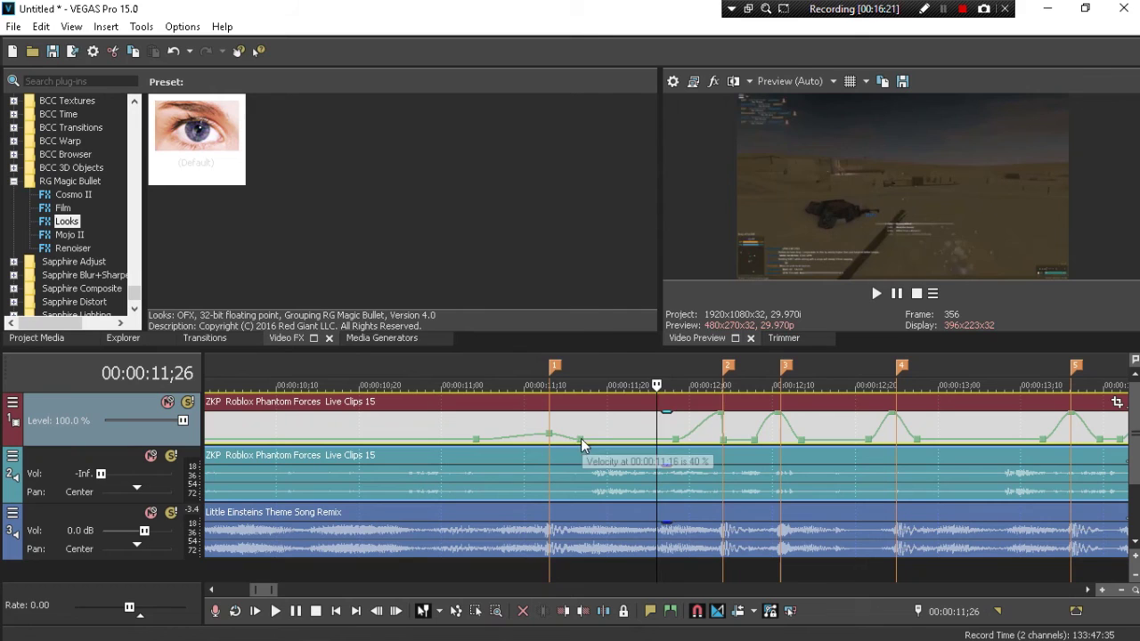
right_click(582, 442)
click(641, 115)
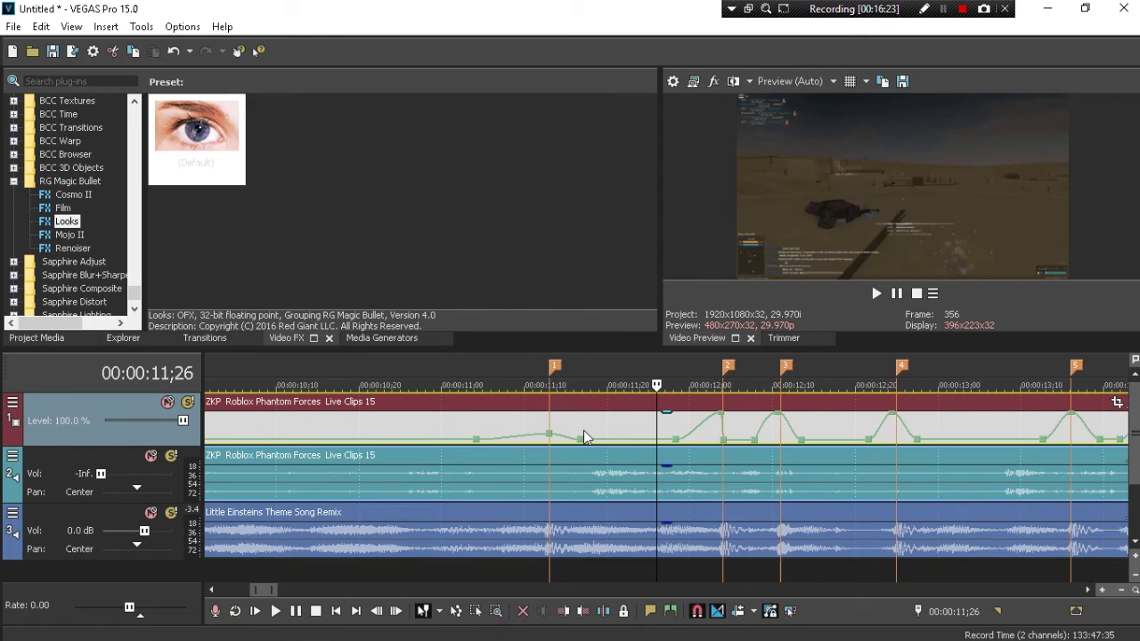
right_click(583, 436)
click(671, 442)
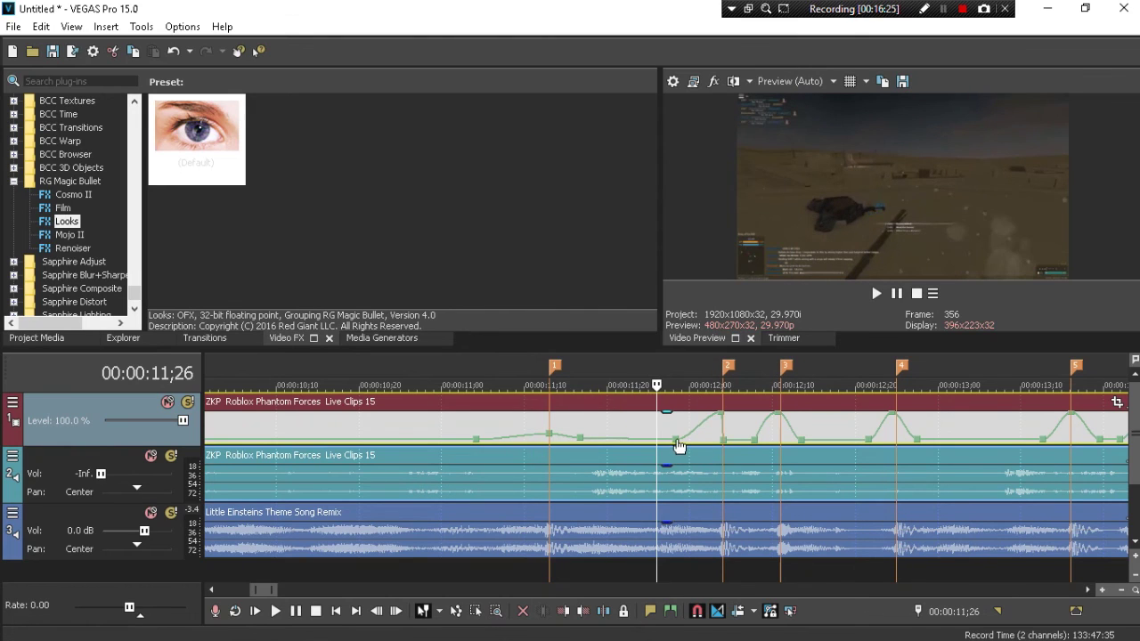
right_click(677, 437)
click(713, 97)
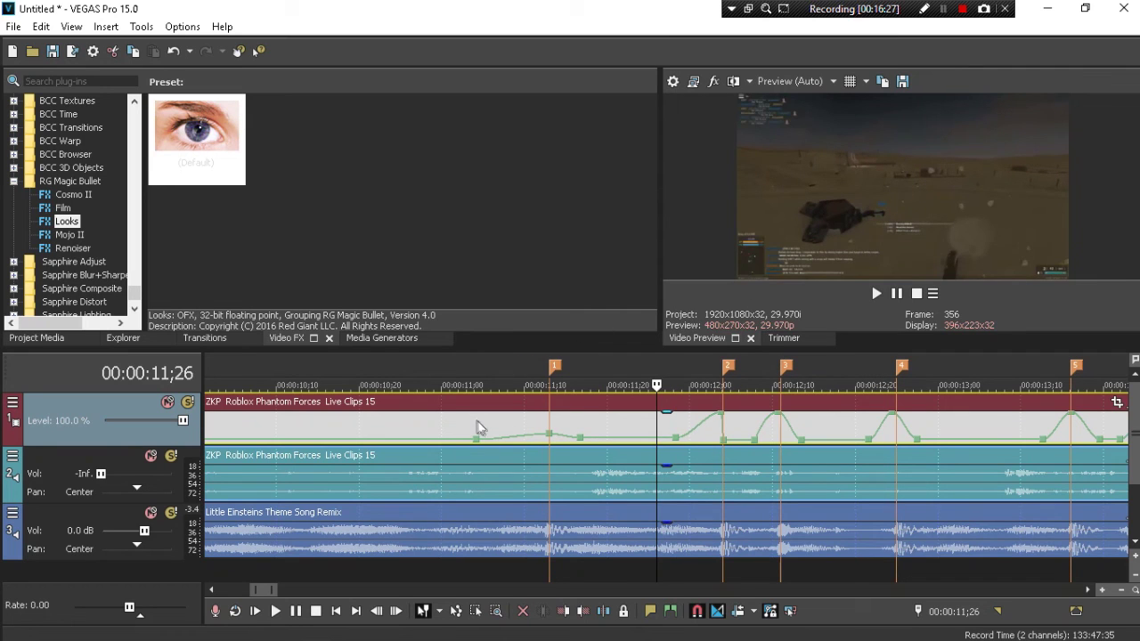
click(477, 428)
key(space)
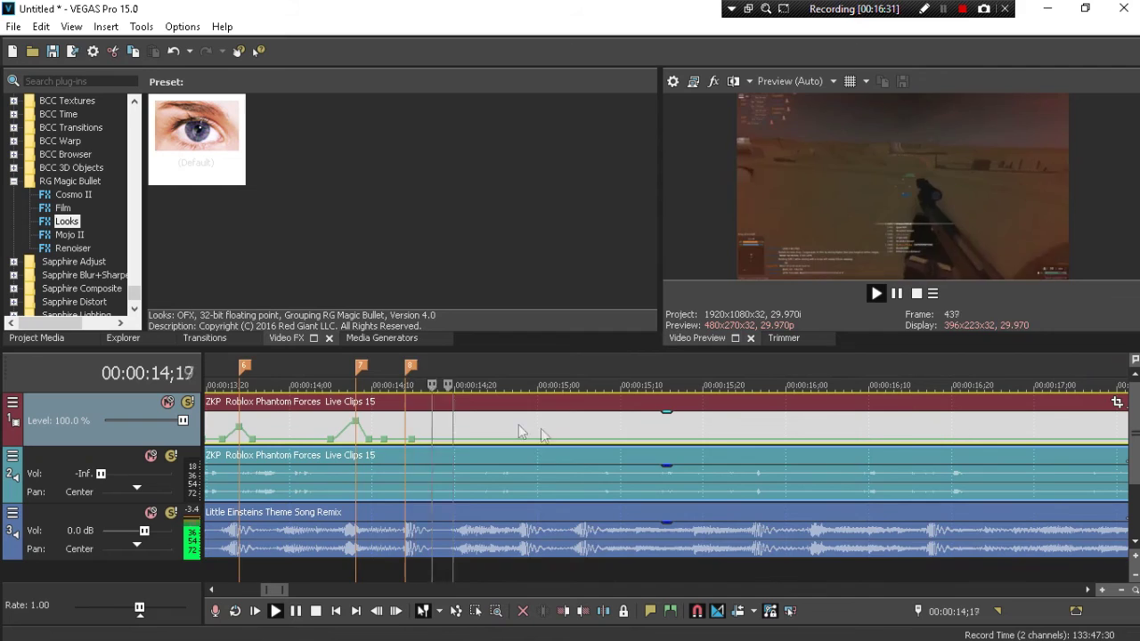
key(space)
Set the point near 11;04 to 20% forward velocity, preset the next point, and play to 16;05
right_click(585, 438)
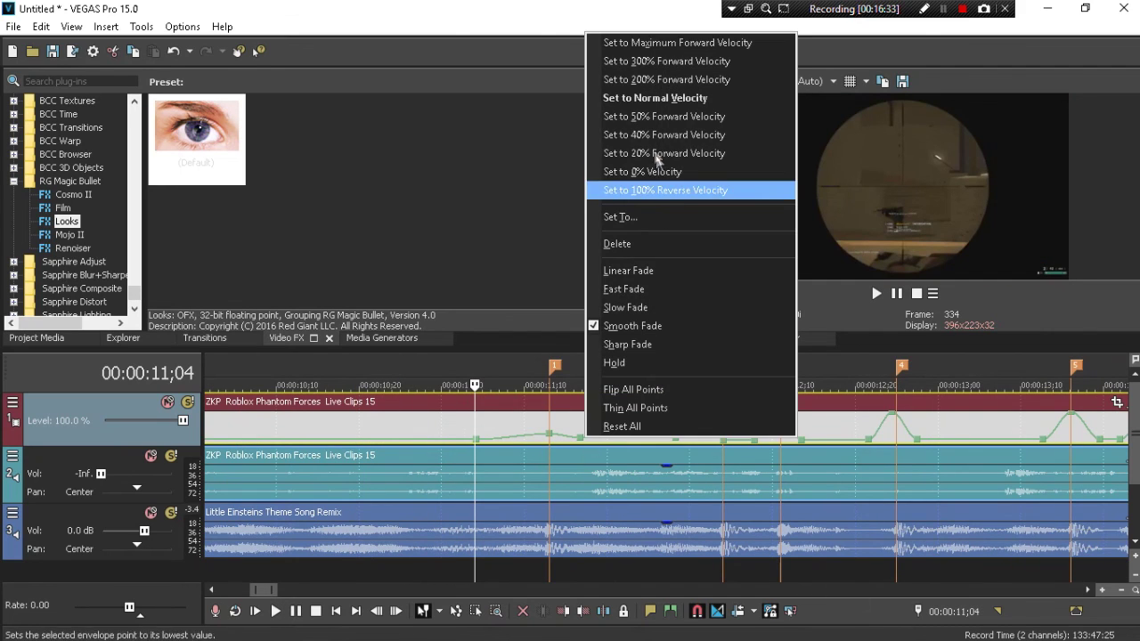
click(656, 153)
right_click(680, 443)
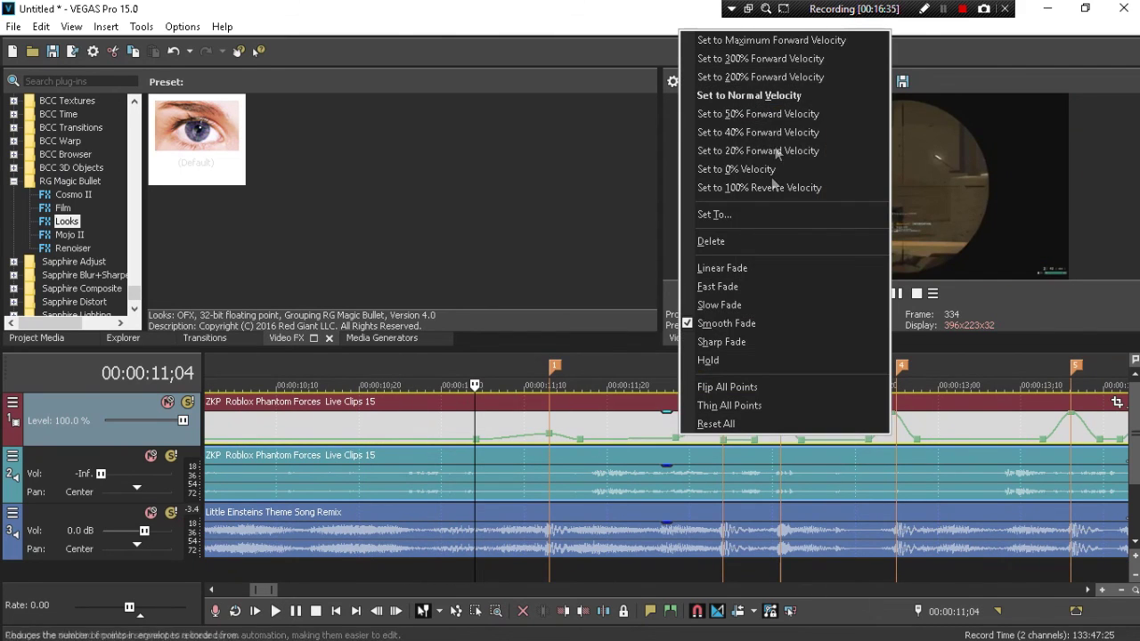
click(768, 133)
key(space)
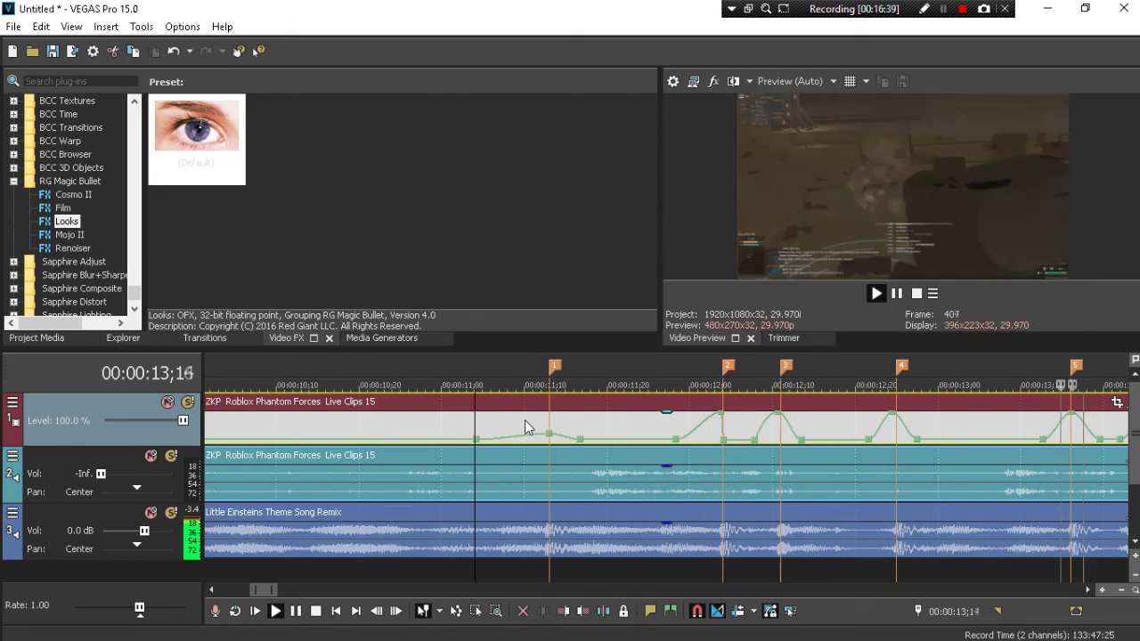
click(897, 293)
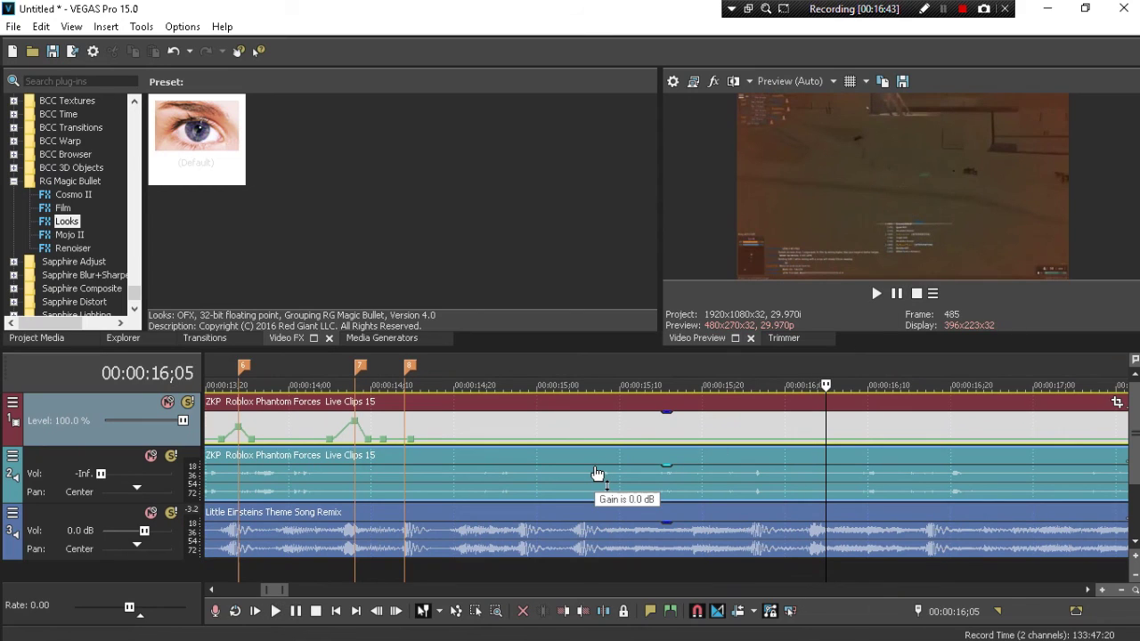